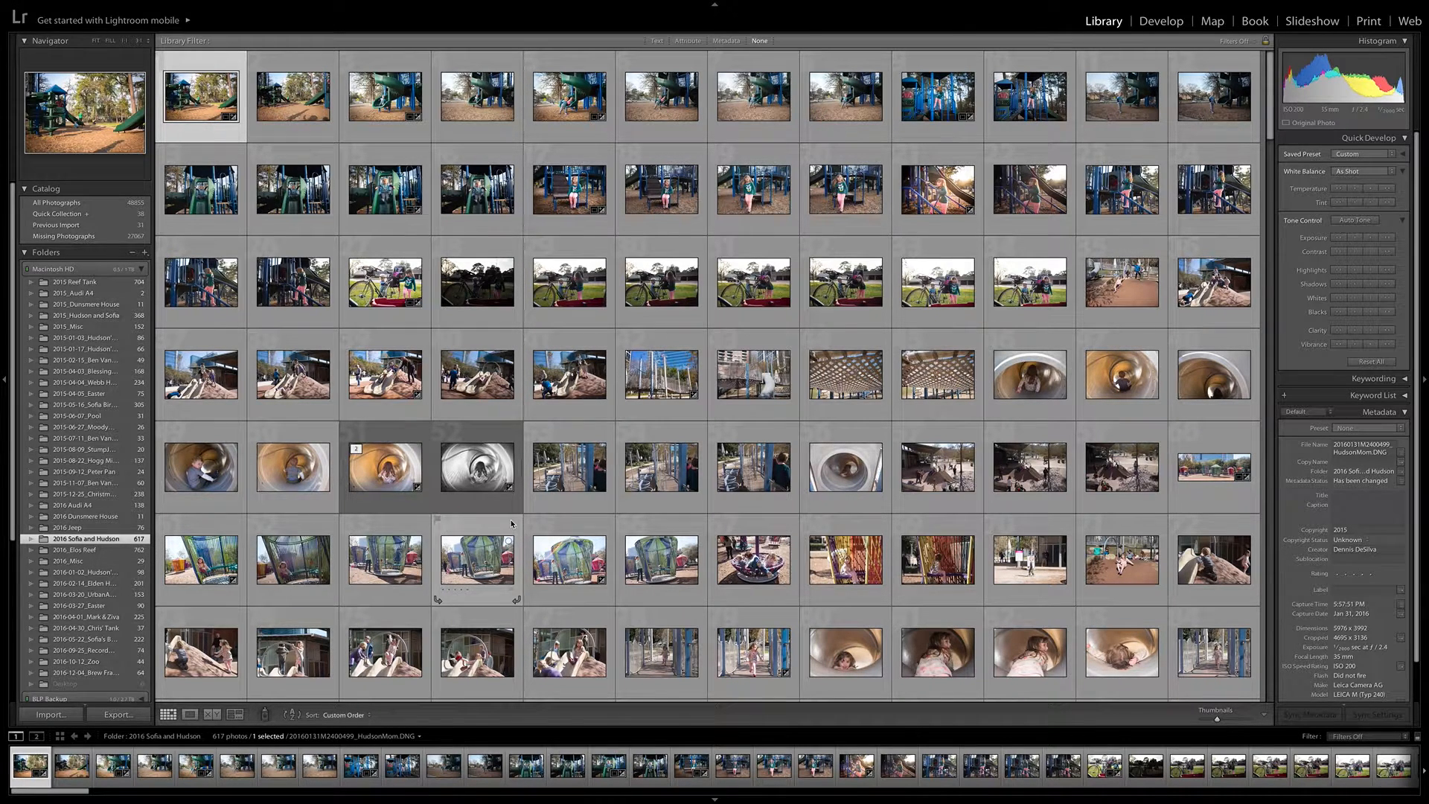
- Browse the 2016 Jeep and 2016 Dunsmere House folders, then open the 2016_Elos Reef folder
{"action": "left_click", "coordinate": [71, 528]}
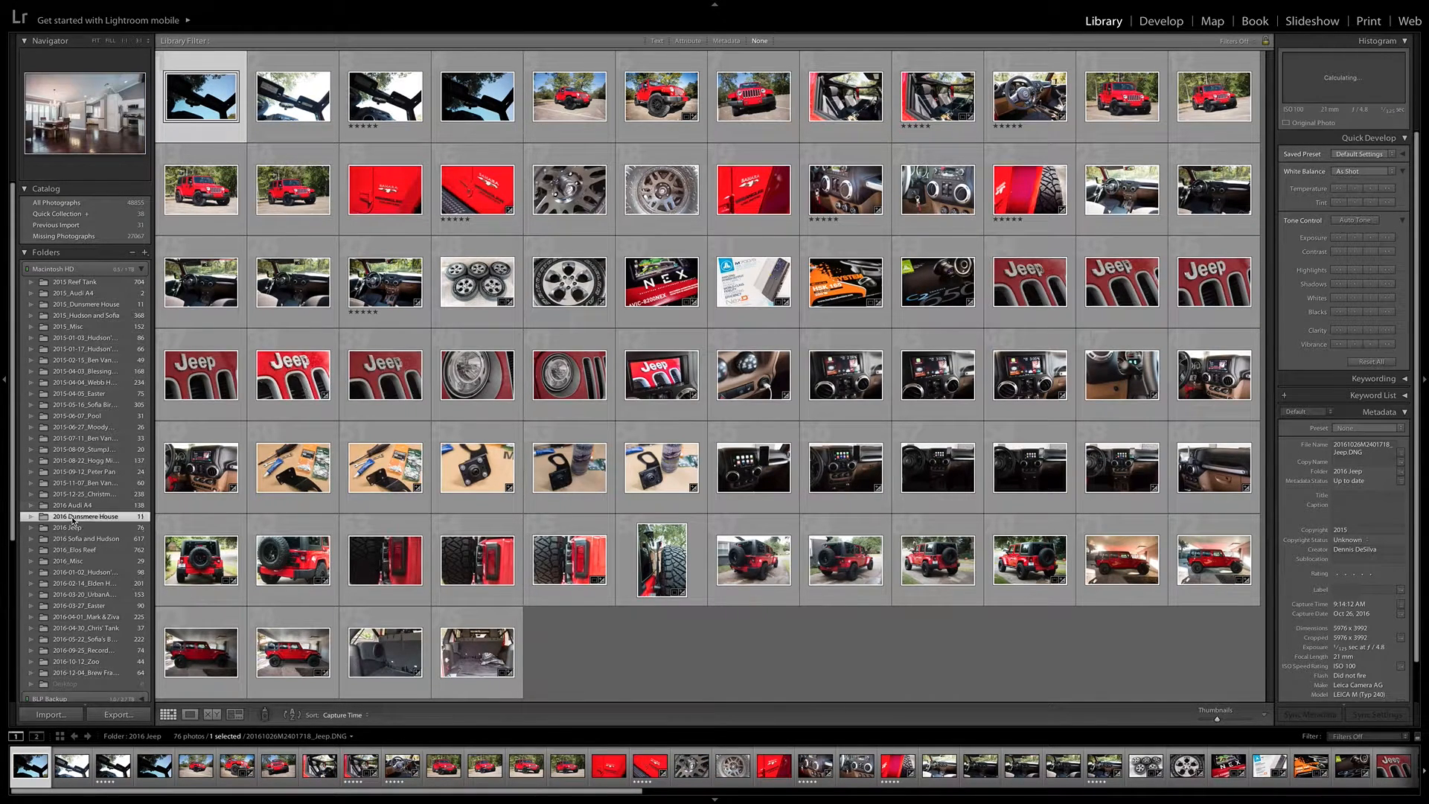
{"action": "left_click", "coordinate": [72, 516]}
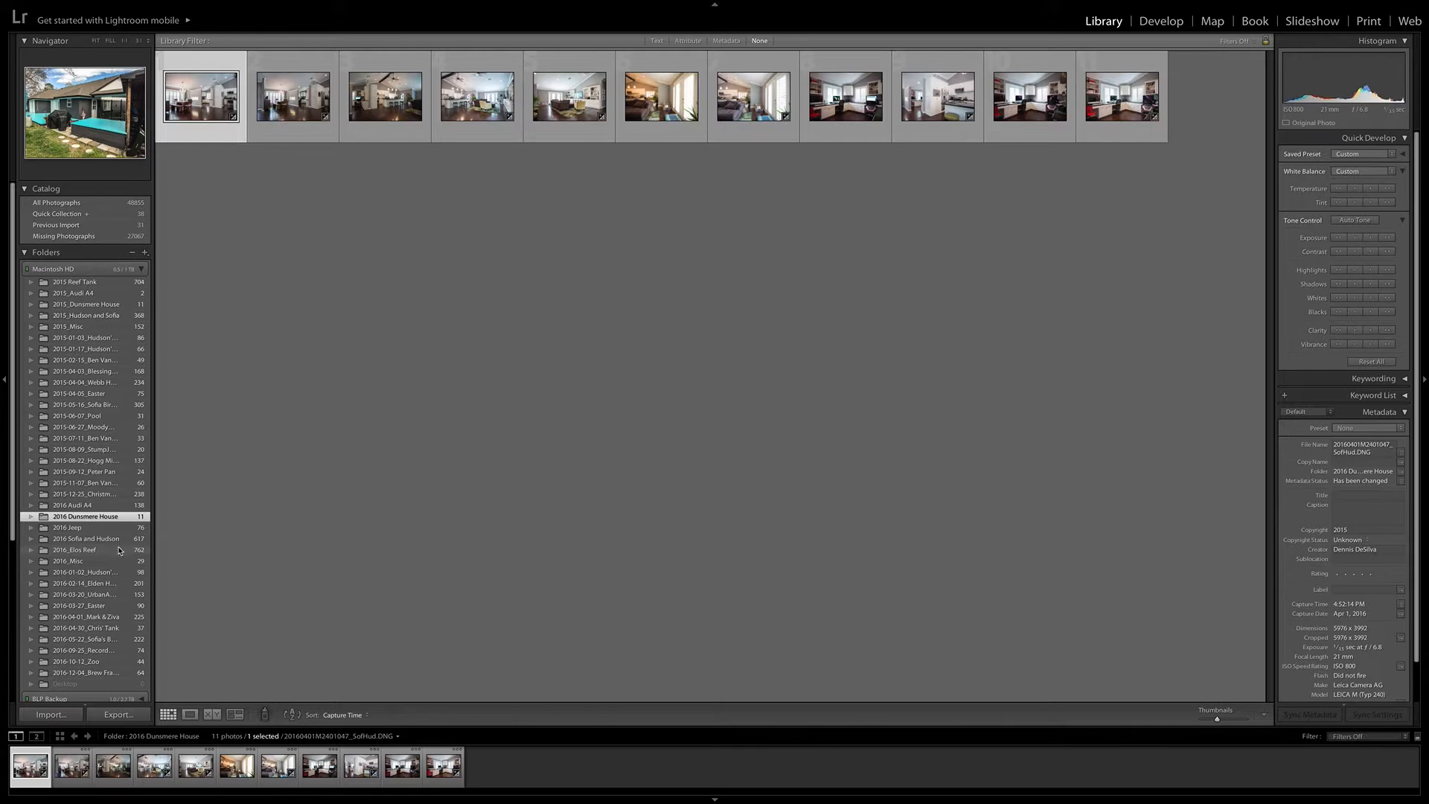
{"action": "left_click", "coordinate": [77, 552]}
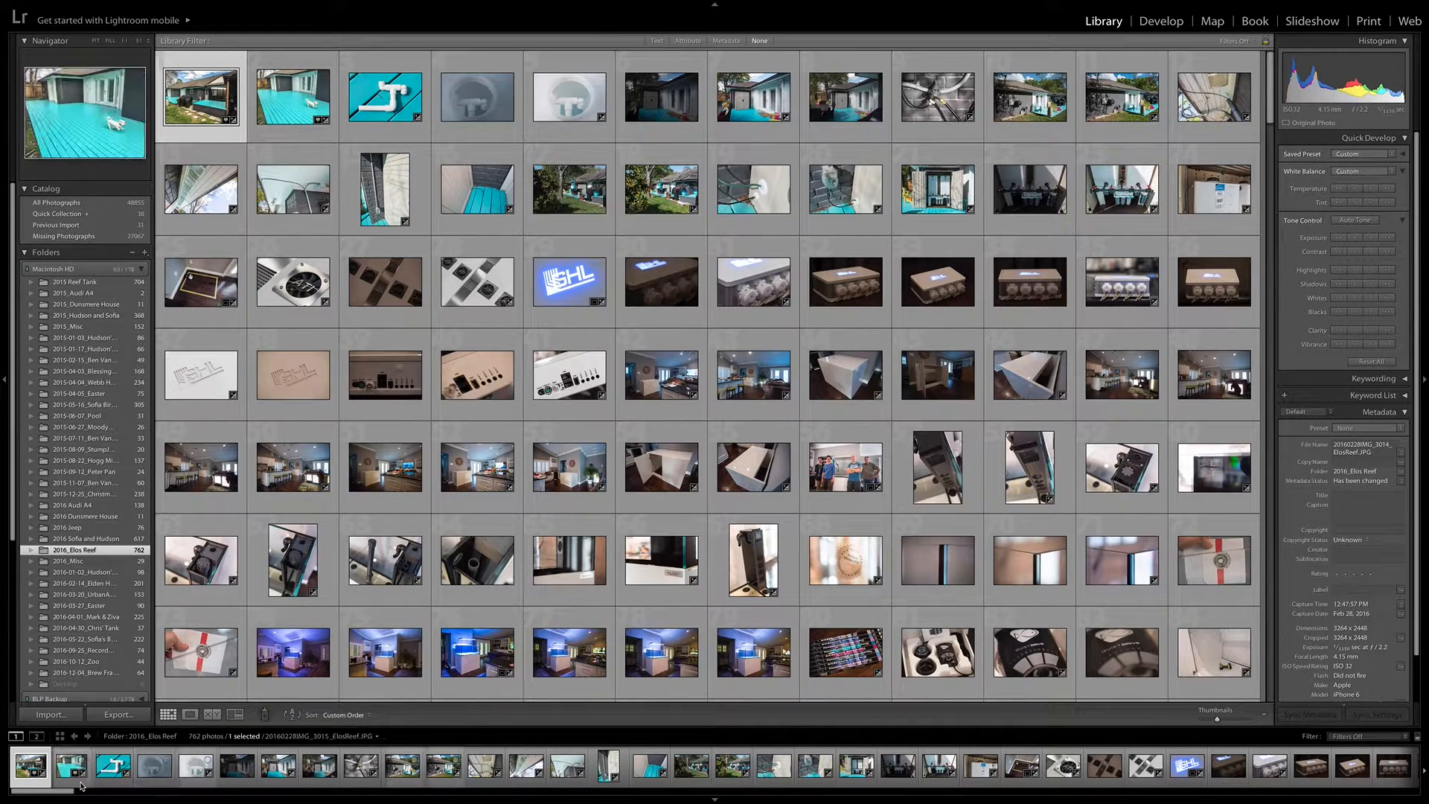
- View the October 2016 anthias photos from the reef folder enlarged, including the one with the pink and orange fish together
{"action": "left_click_drag", "start_coordinate": [52, 791], "coordinate": [1177, 797]}
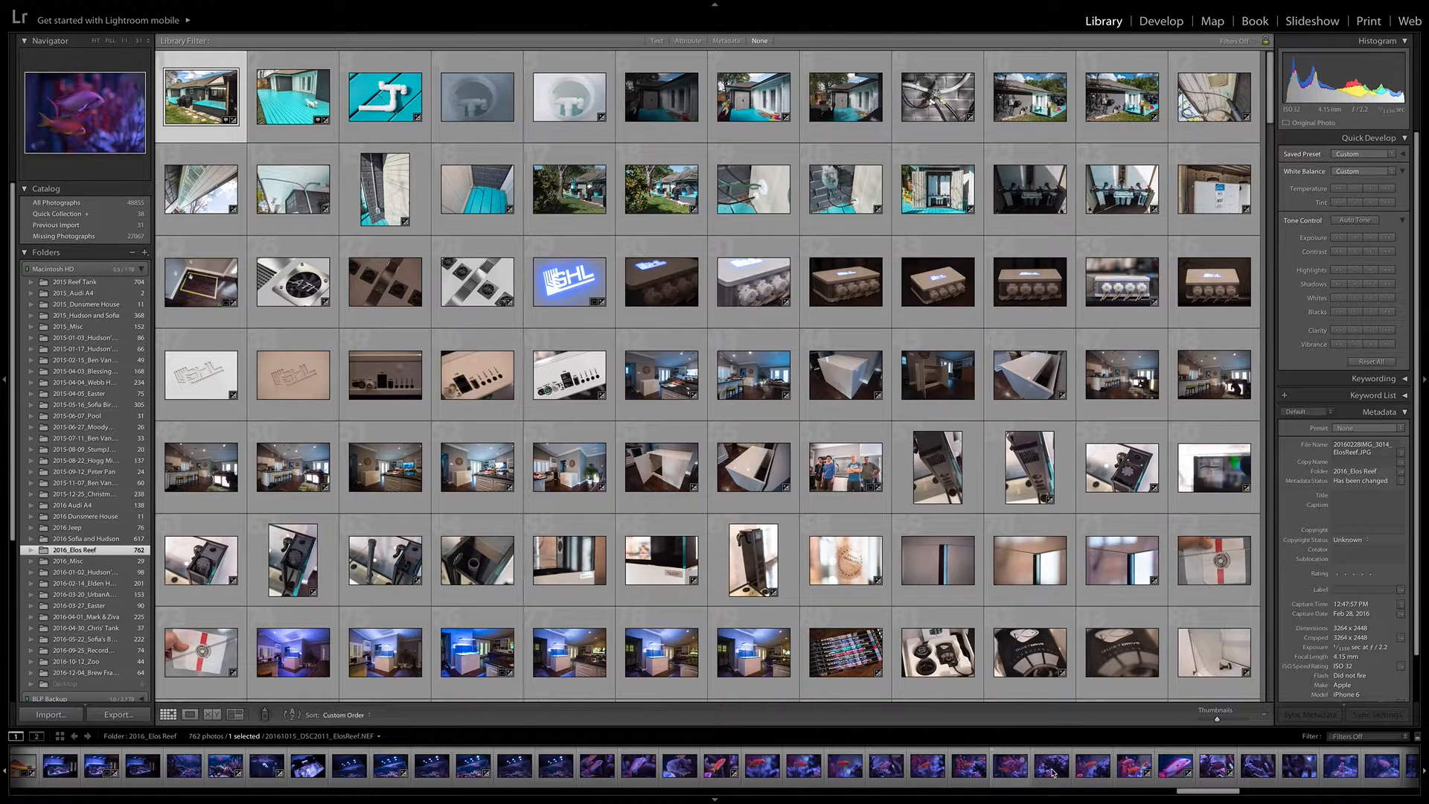
{"action": "double_click", "coordinate": [888, 766]}
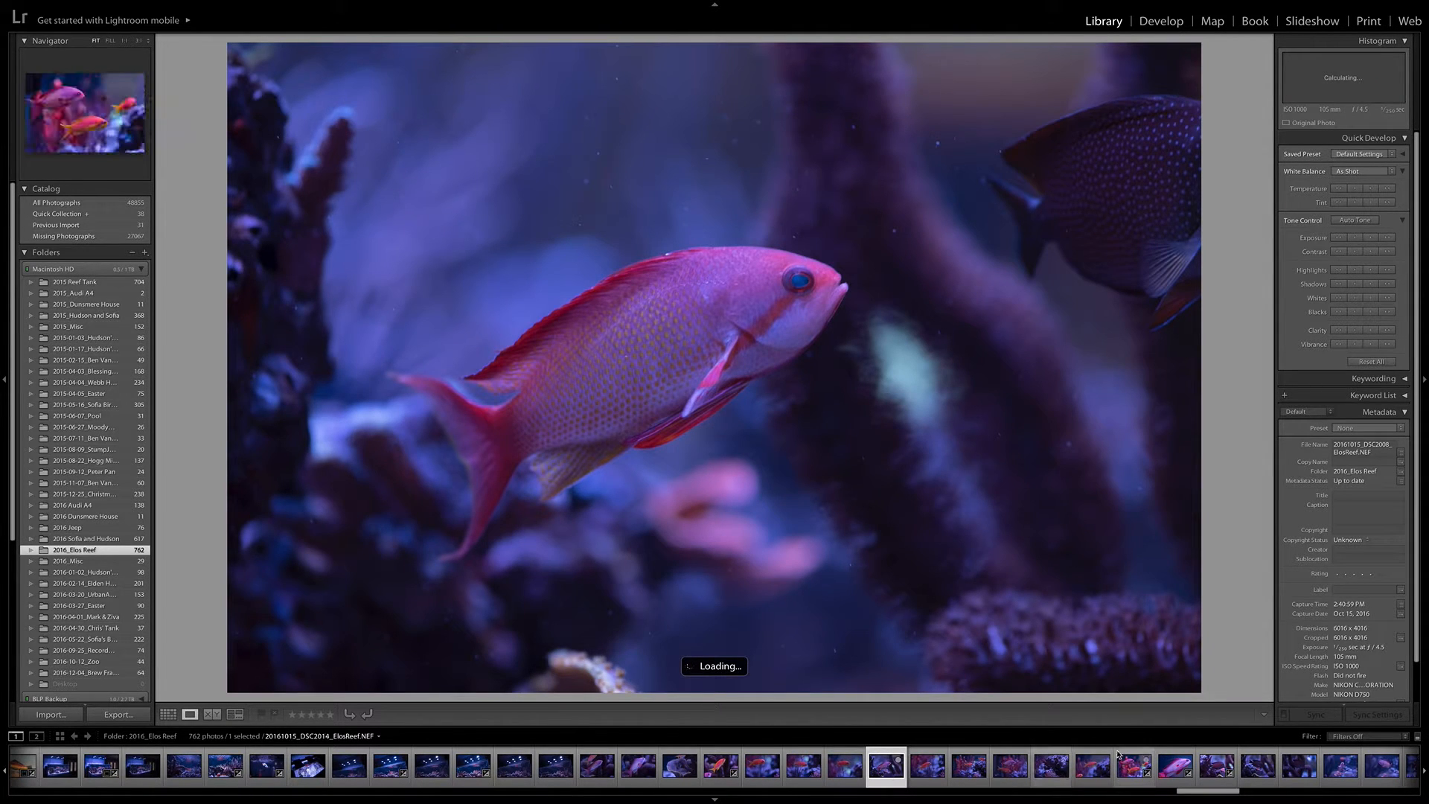
{"action": "left_click", "coordinate": [1130, 771]}
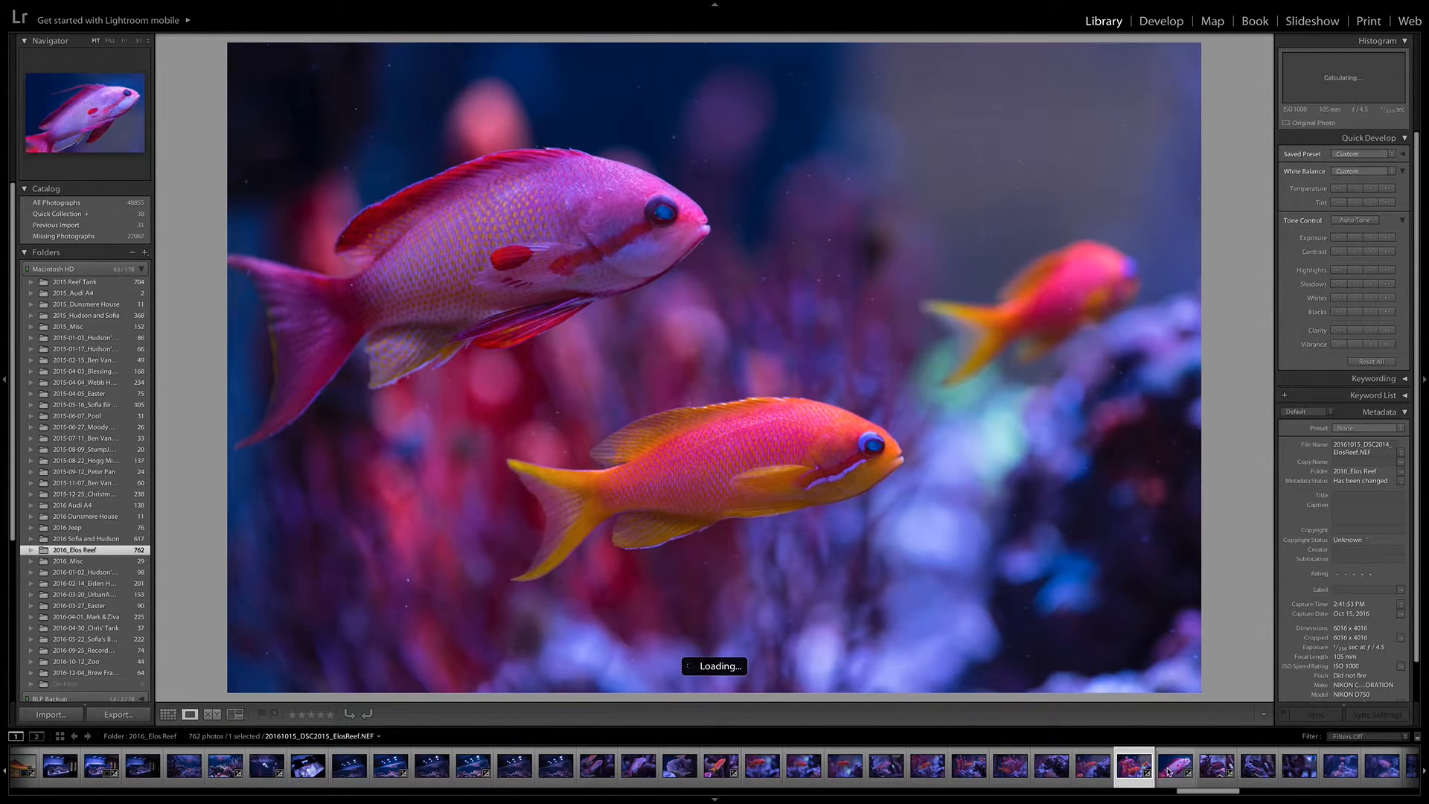
{"action": "left_click_drag", "start_coordinate": [1200, 793], "coordinate": [1270, 784]}
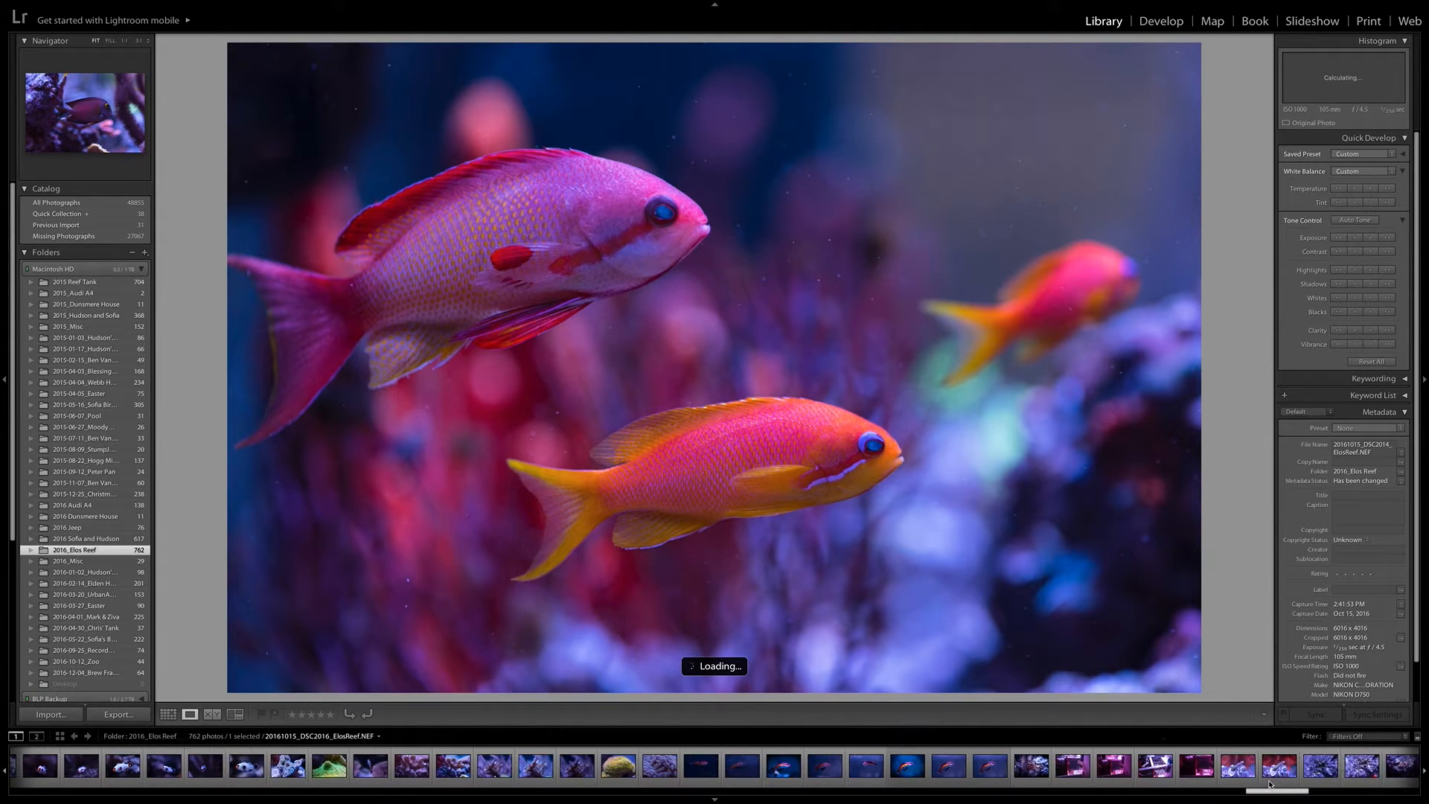
- Compare the two virtual copies of the wrasse photo 20161118_DSC2181_ElosReef.NEF and select Copy 2
{"action": "left_click", "coordinate": [953, 777]}
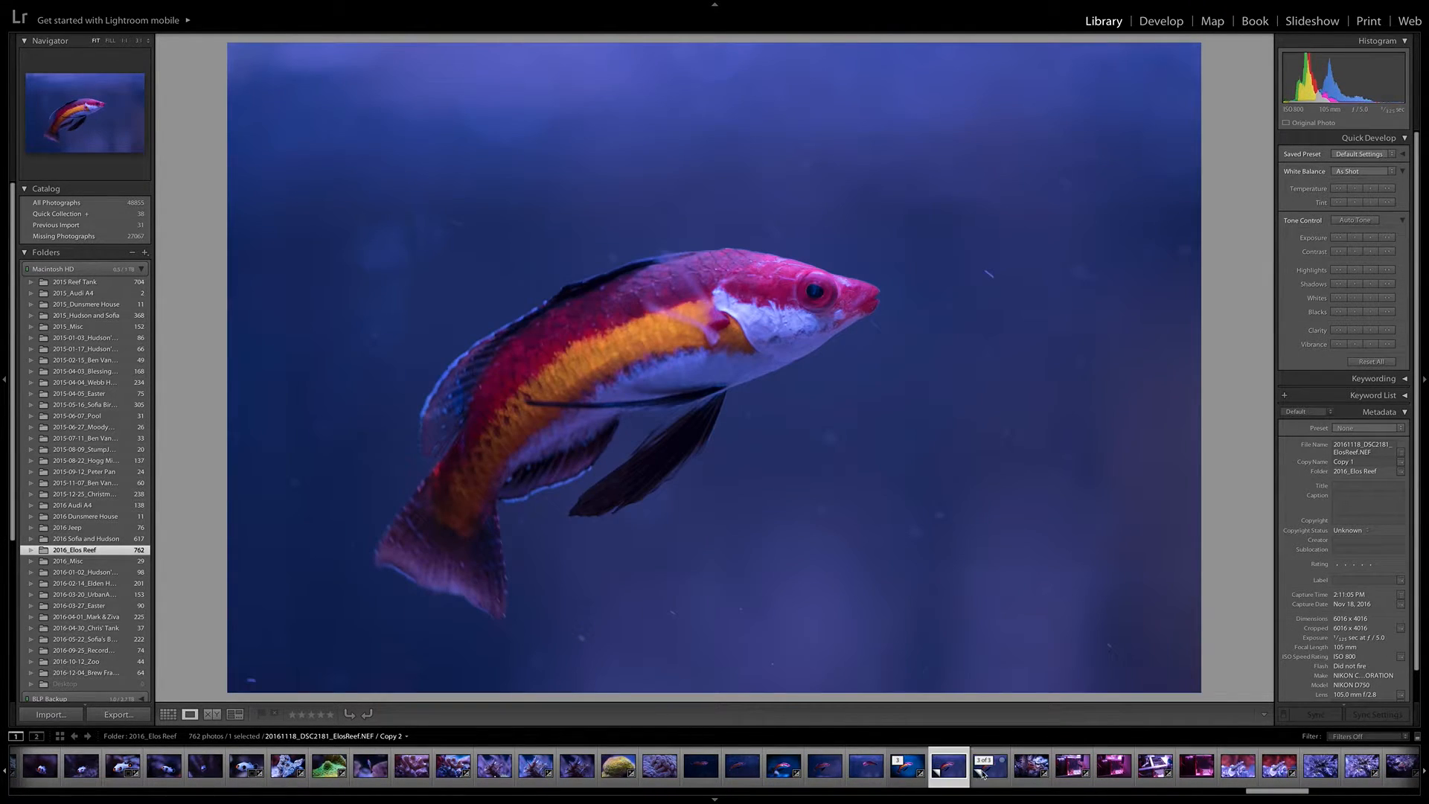
{"action": "left_click", "coordinate": [992, 775]}
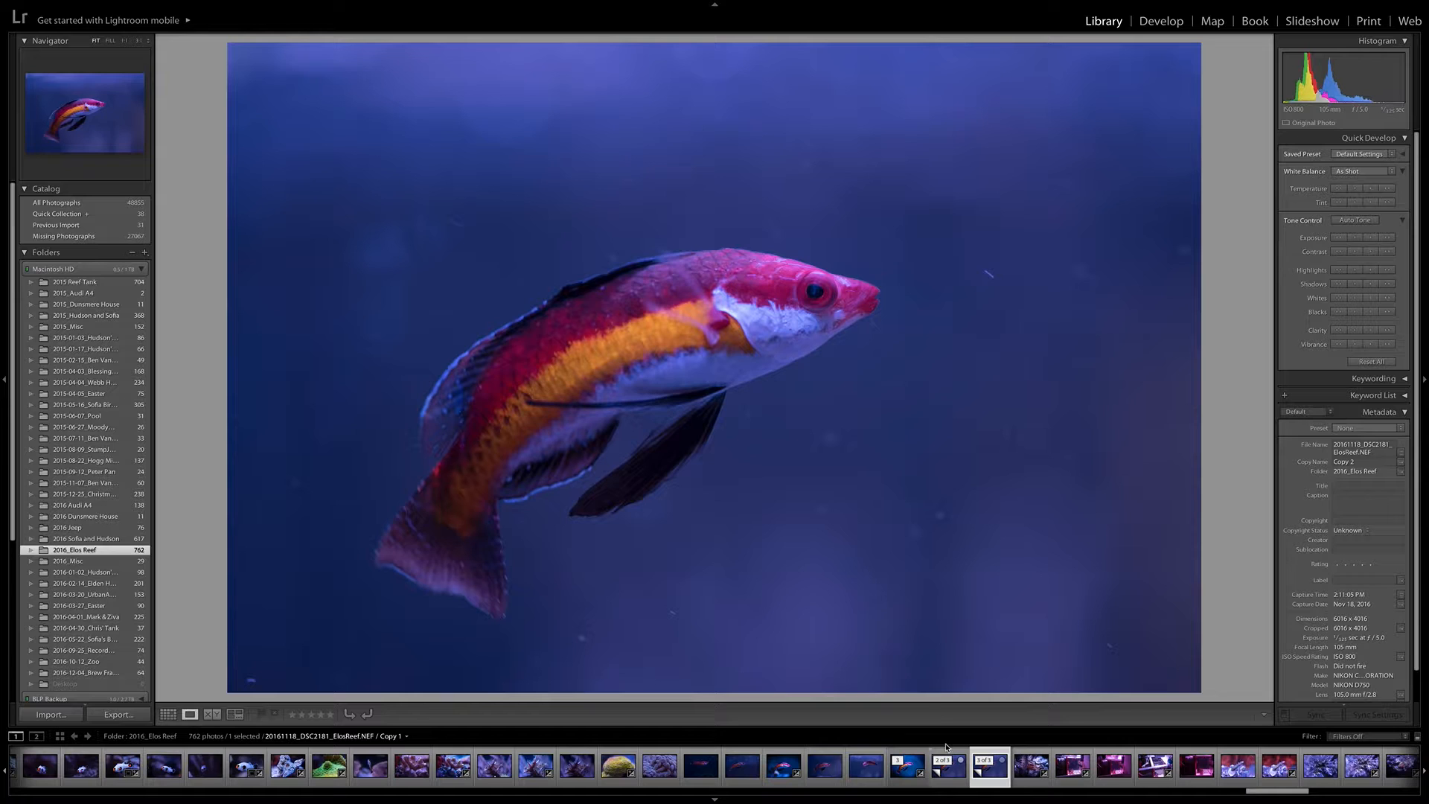
{"action": "left_click", "coordinate": [952, 770]}
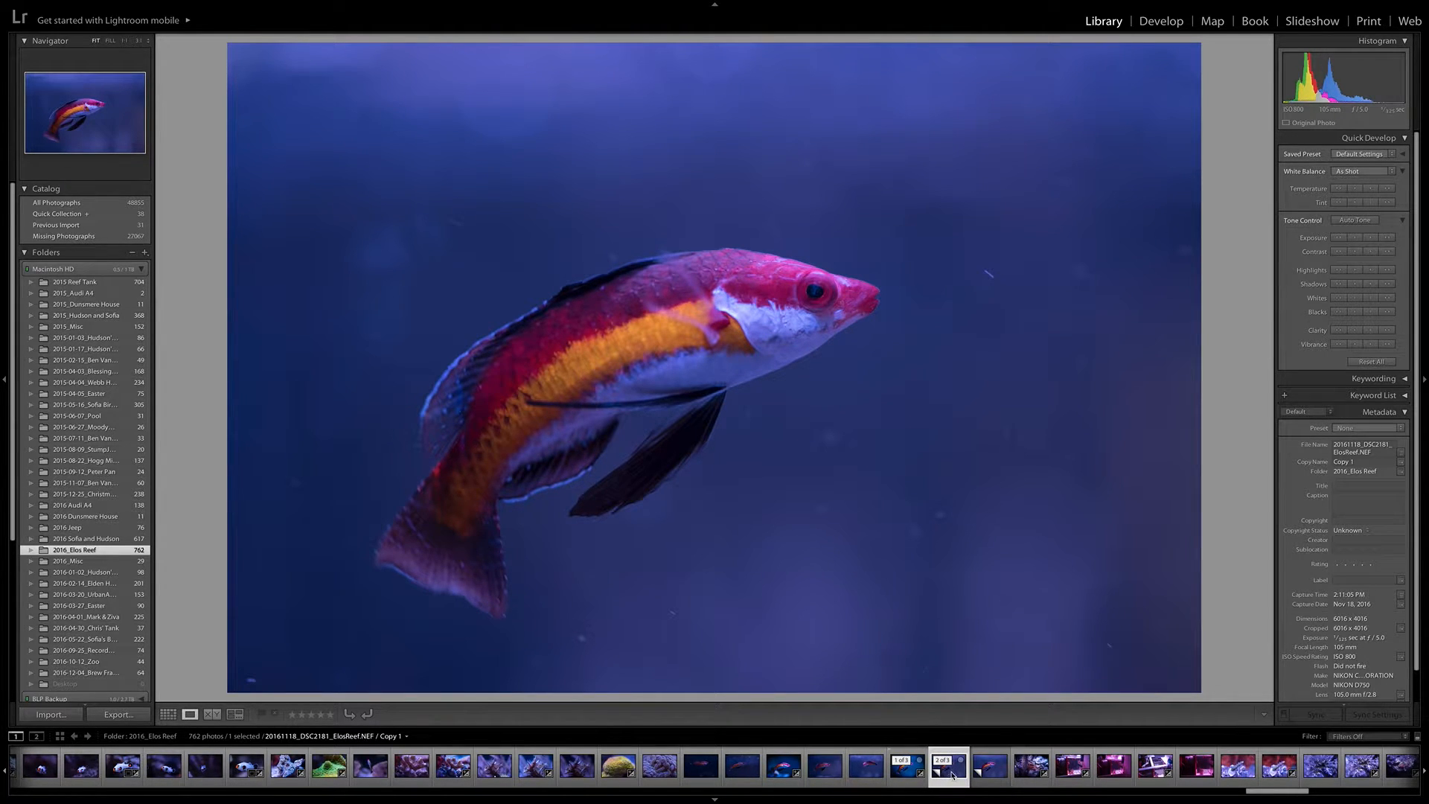
{"action": "left_click", "coordinate": [993, 770]}
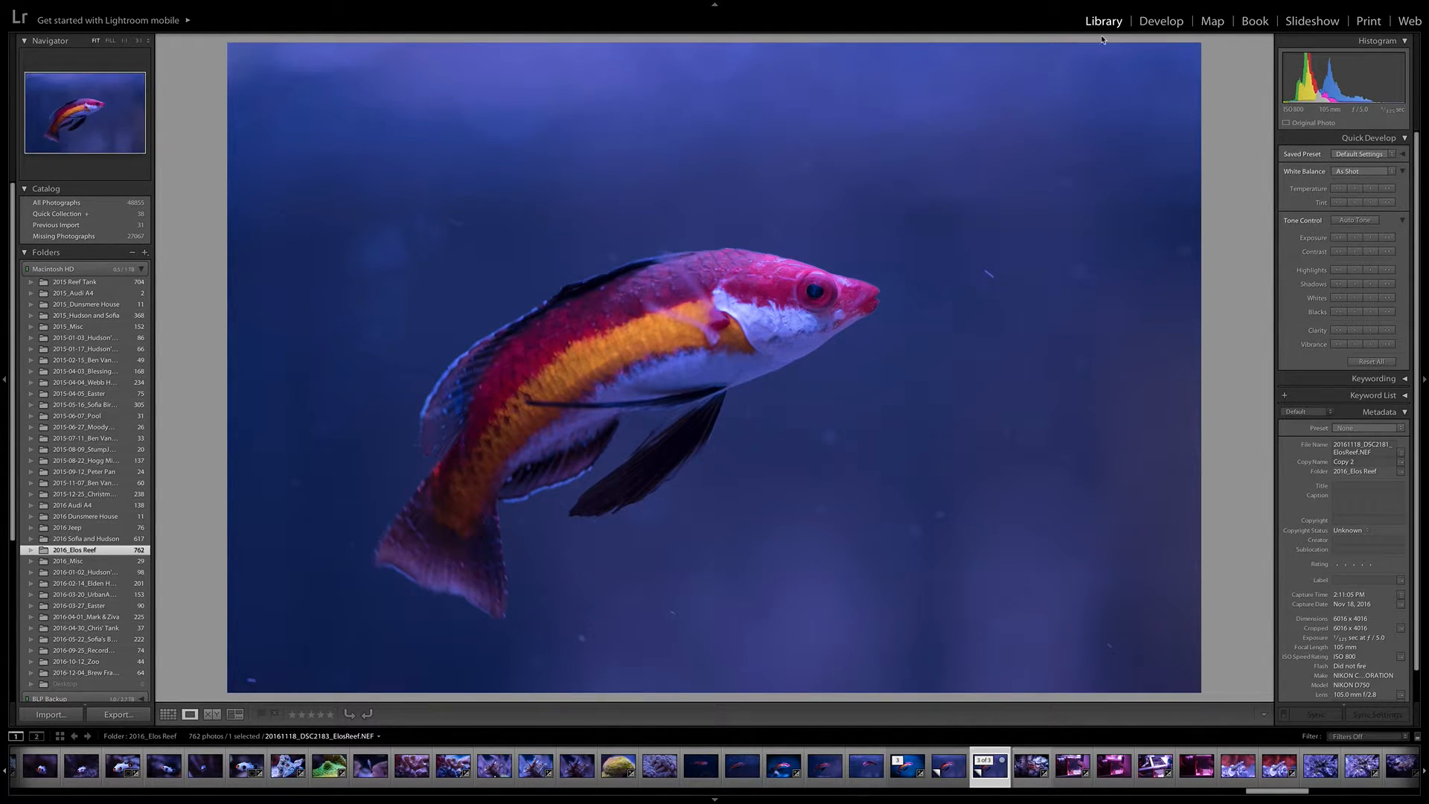
- Open the selected wrasse copy in the Develop module and set its white balance to temperature 15248 and tint 0
{"action": "left_click", "coordinate": [1158, 22]}
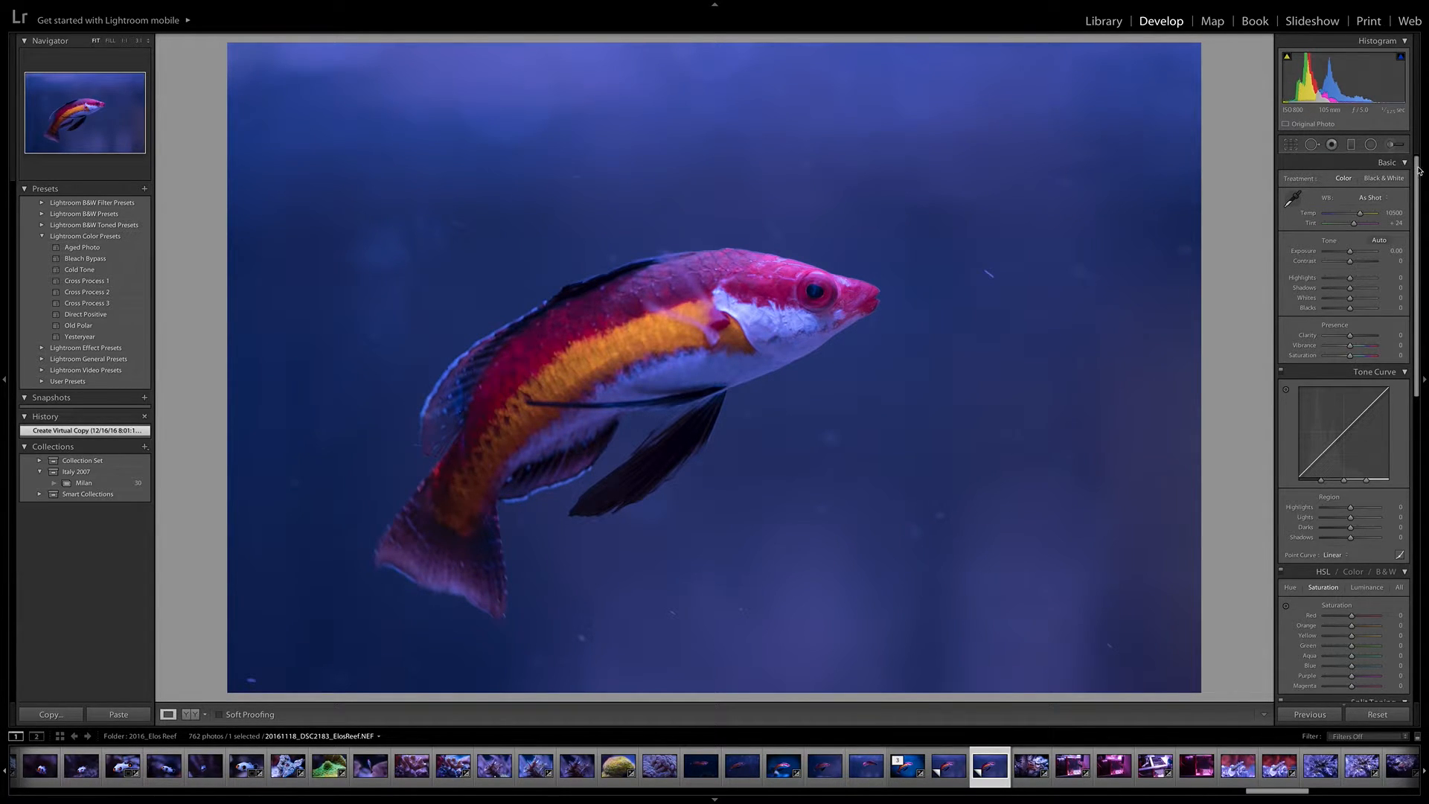
{"action": "mouse_move", "coordinate": [1417, 170]}
{"action": "left_mouse_down"}
{"action": "mouse_move", "coordinate": [1420, 480]}
{"action": "mouse_move", "coordinate": [1419, 156]}
{"action": "left_mouse_up"}
{"action": "left_click_drag", "start_coordinate": [1361, 216], "coordinate": [1351, 216]}
{"action": "mouse_move", "coordinate": [1343, 216]}
{"action": "left_mouse_down"}
{"action": "mouse_move", "coordinate": [1381, 216]}
{"action": "mouse_move", "coordinate": [1359, 216]}
{"action": "left_mouse_up"}
{"action": "left_click_drag", "start_coordinate": [1360, 216], "coordinate": [1366, 215]}
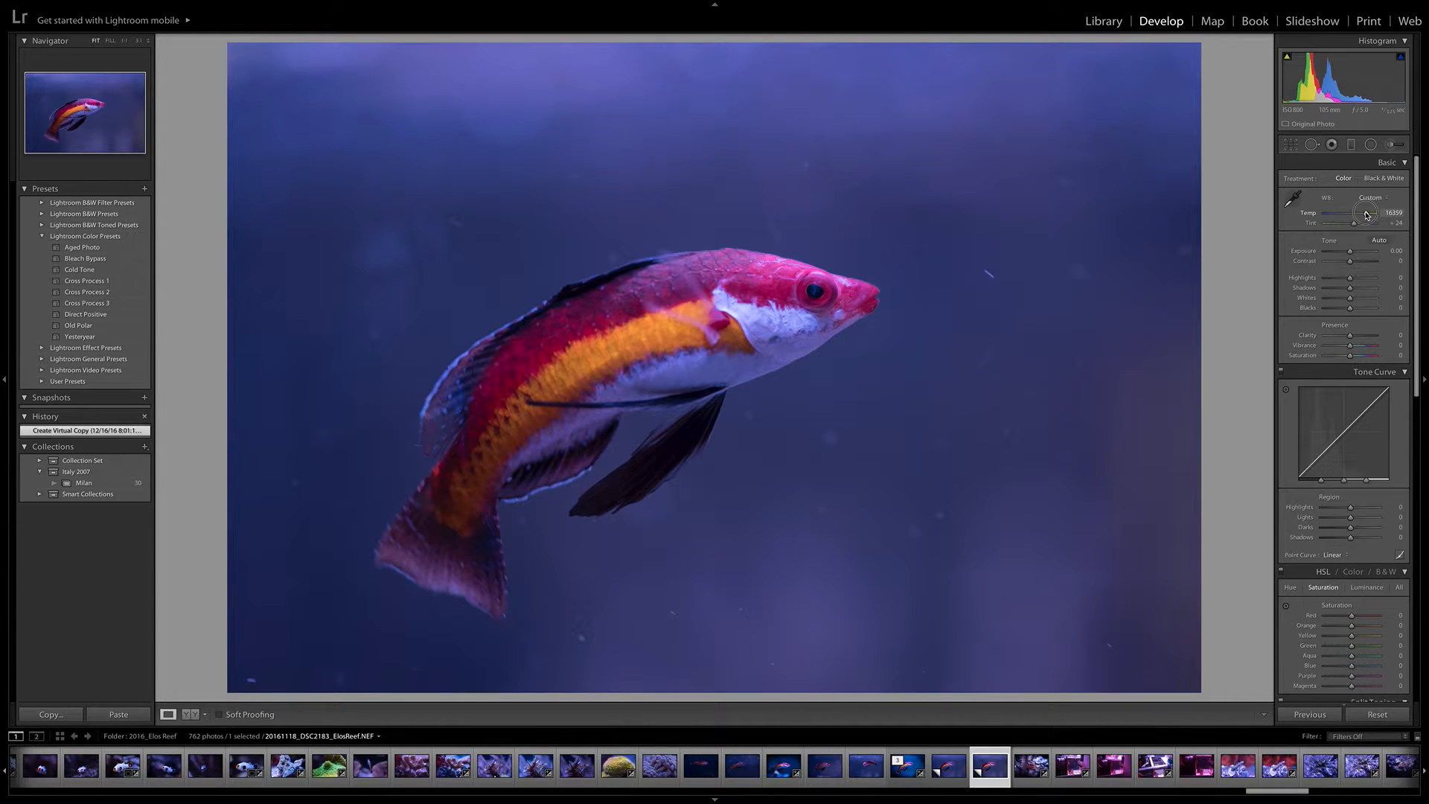
{"action": "left_click_drag", "start_coordinate": [1365, 215], "coordinate": [1366, 216]}
{"action": "left_click_drag", "start_coordinate": [1366, 215], "coordinate": [1365, 215]}
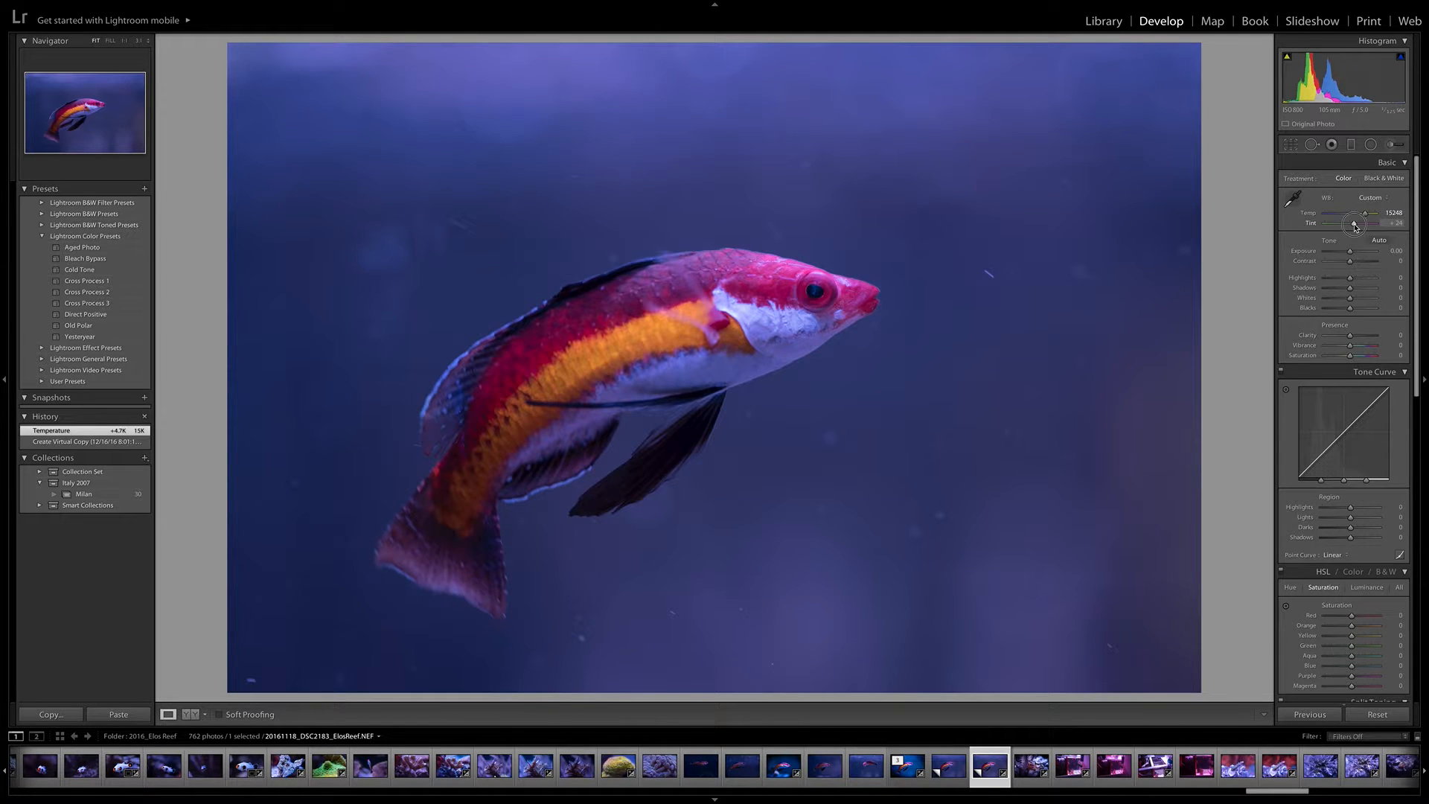
{"action": "left_click_drag", "start_coordinate": [1355, 227], "coordinate": [1351, 228]}
{"action": "left_click_drag", "start_coordinate": [1352, 227], "coordinate": [1349, 225]}
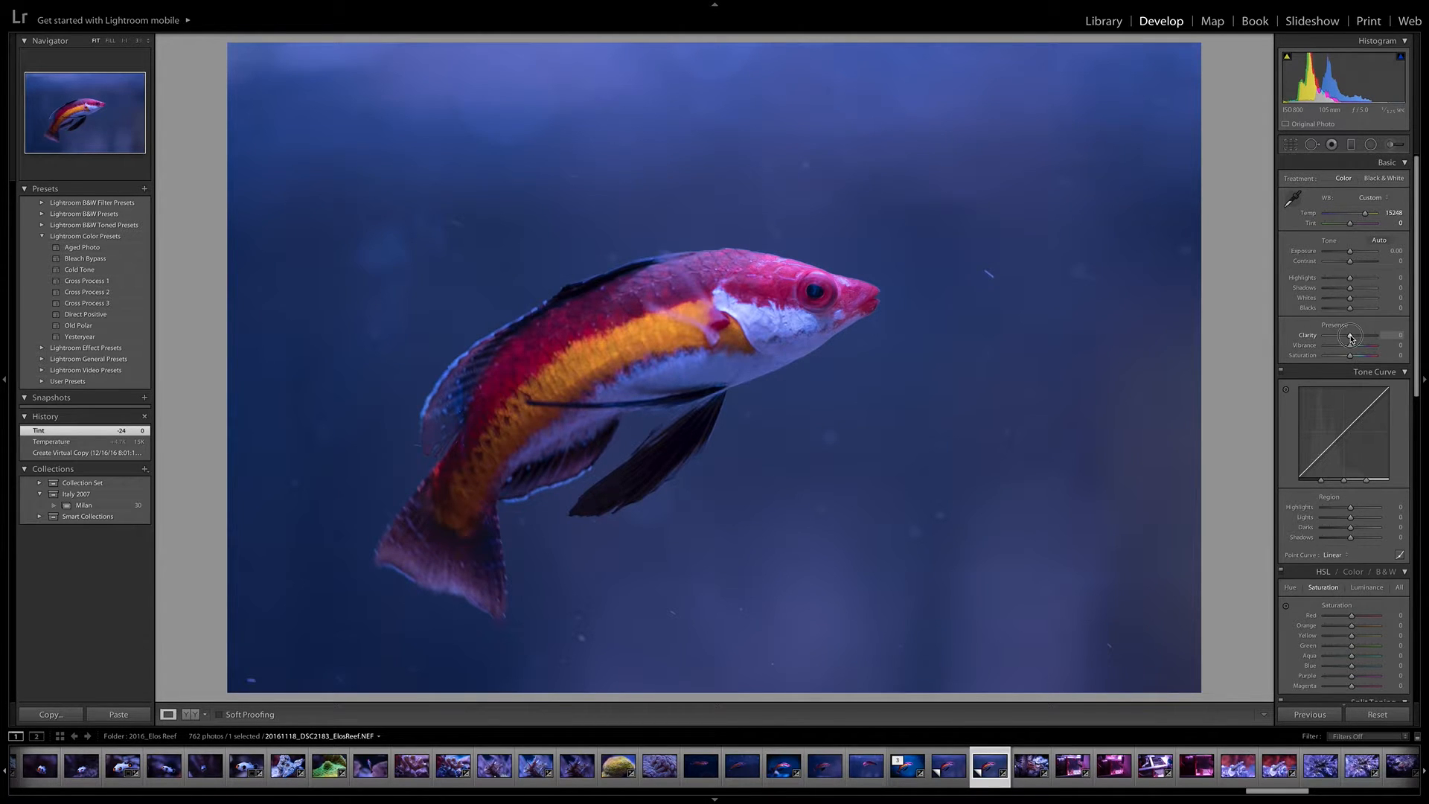
- Try the wrasse photo's clarity at +100, then settle it at +20
{"action": "mouse_move", "coordinate": [1350, 338]}
{"action": "left_mouse_down"}
{"action": "mouse_move", "coordinate": [1331, 339]}
{"action": "mouse_move", "coordinate": [1376, 339]}
{"action": "left_mouse_up"}
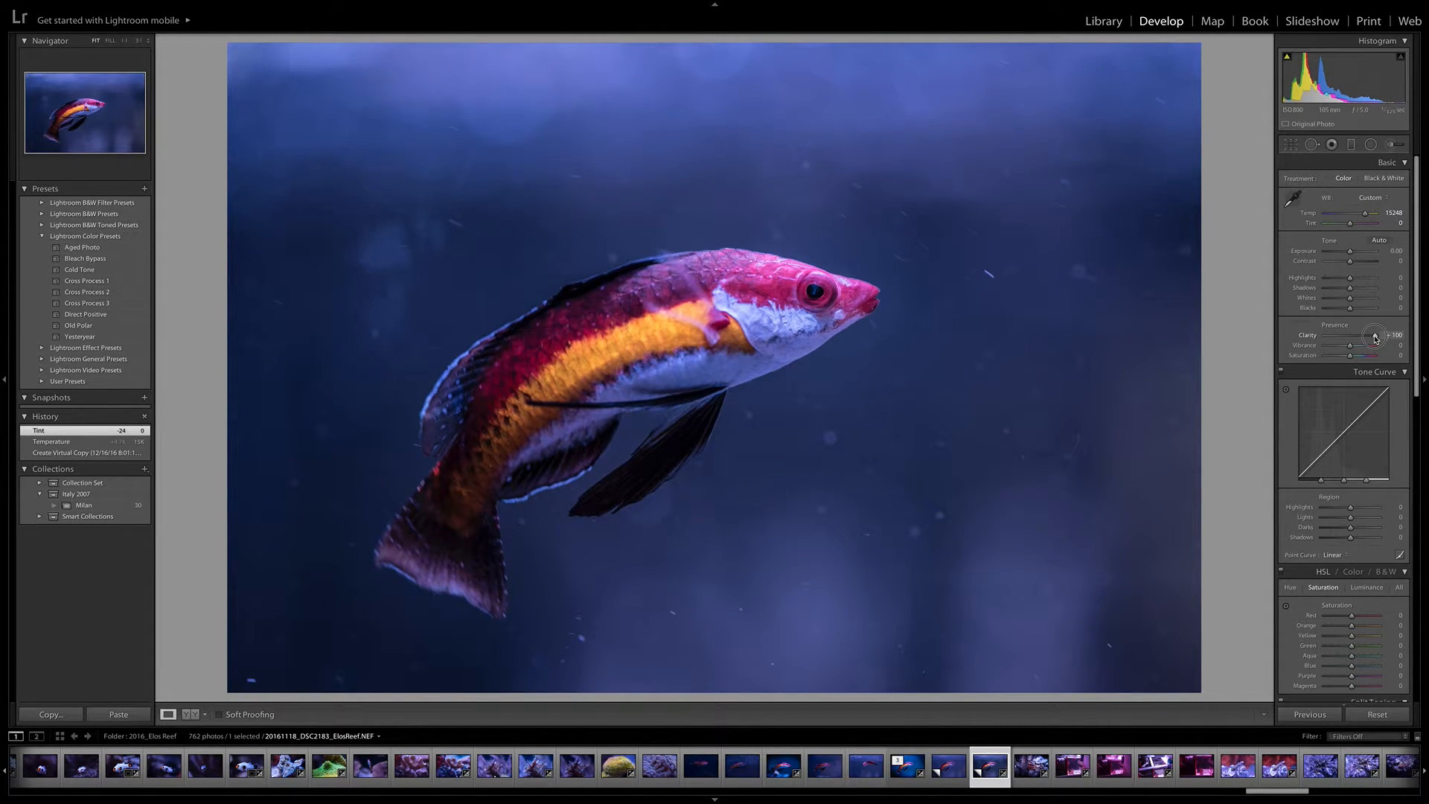
{"action": "left_click_drag", "start_coordinate": [1374, 338], "coordinate": [1356, 338]}
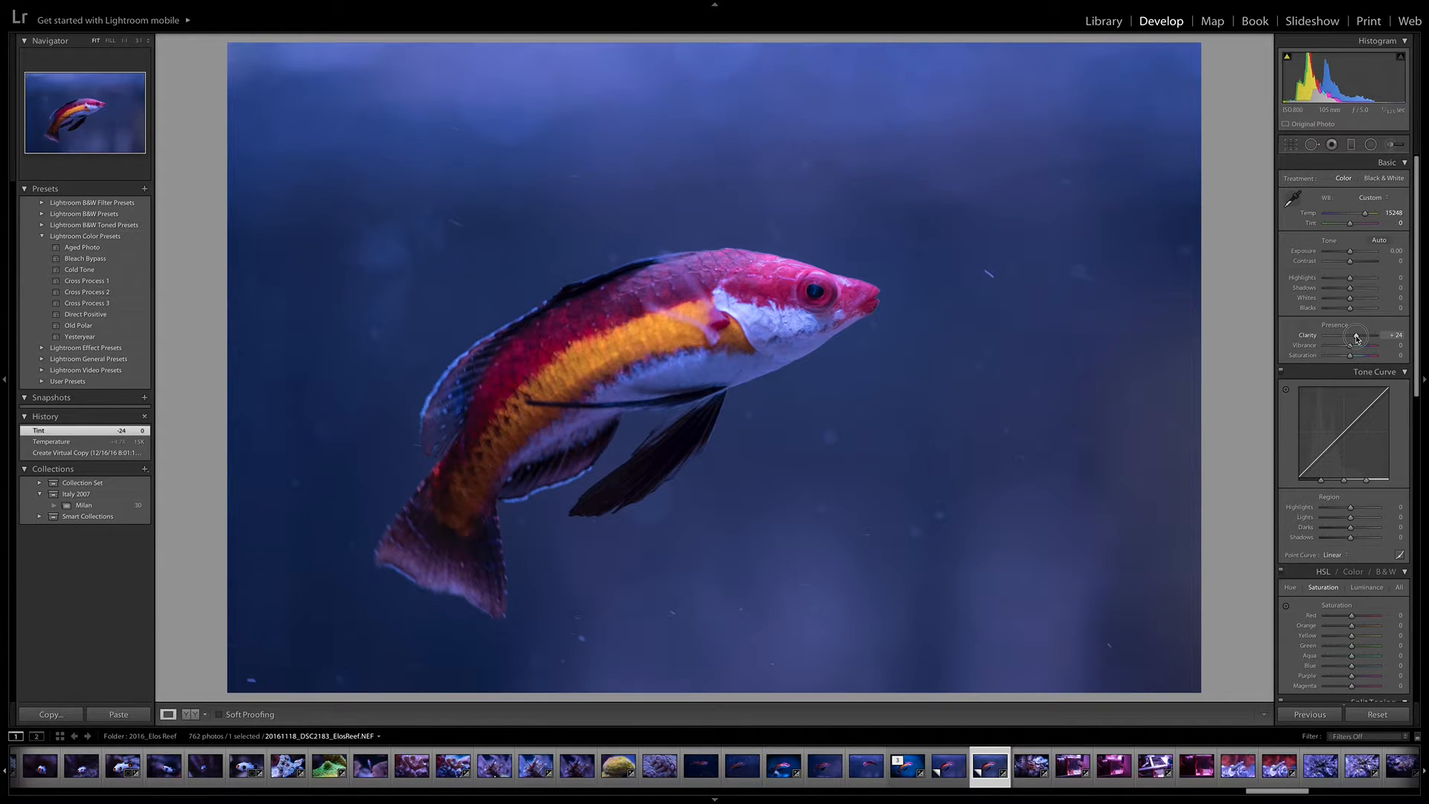
{"action": "left_click_drag", "start_coordinate": [1356, 338], "coordinate": [1355, 339]}
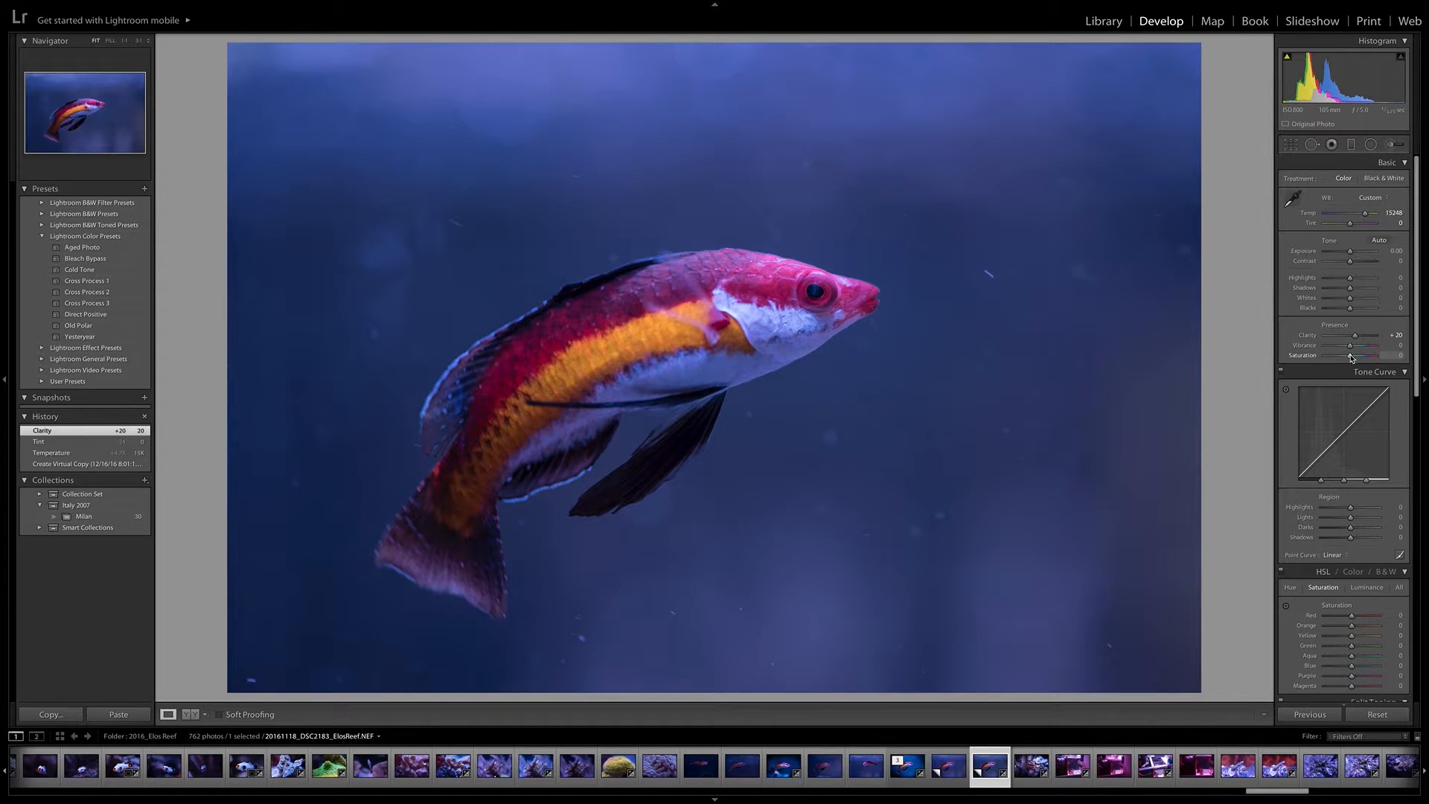
- Set the photo's saturation to +11 and its vibrance to +9
{"action": "left_click", "coordinate": [1350, 357]}
{"action": "left_click_drag", "start_coordinate": [1351, 357], "coordinate": [1353, 358]}
{"action": "left_click_drag", "start_coordinate": [1353, 358], "coordinate": [1352, 358]}
{"action": "left_click", "coordinate": [1351, 347]}
{"action": "left_click_drag", "start_coordinate": [1350, 347], "coordinate": [1352, 347]}
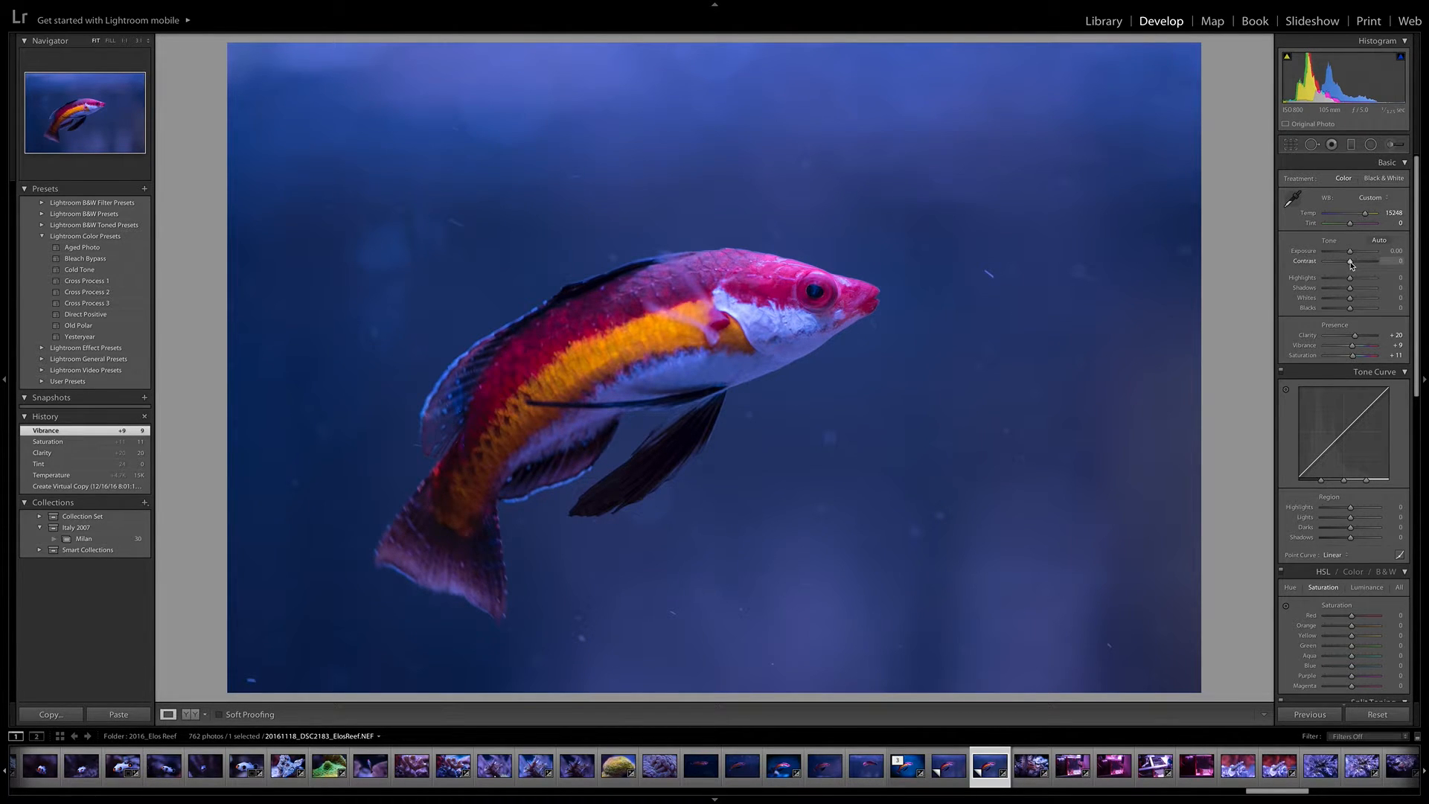
- Raise the photo's contrast to +9
{"action": "left_click_drag", "start_coordinate": [1351, 263], "coordinate": [1352, 263]}
{"action": "left_click_drag", "start_coordinate": [1352, 263], "coordinate": [1352, 263]}
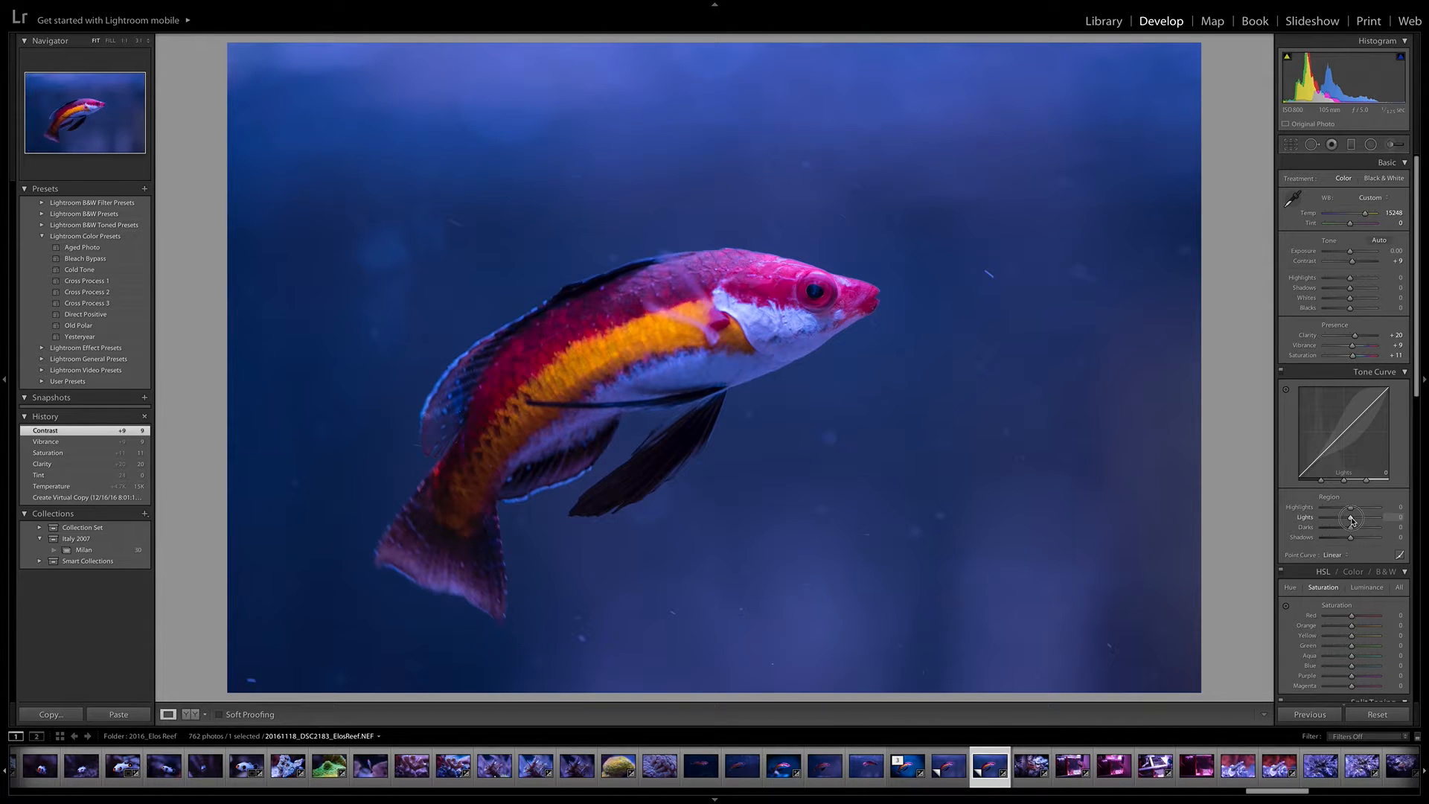
- Adjust the tone curve regions, setting Lights to +31 and Shadows to -9
{"action": "left_click_drag", "start_coordinate": [1352, 518], "coordinate": [1356, 519]}
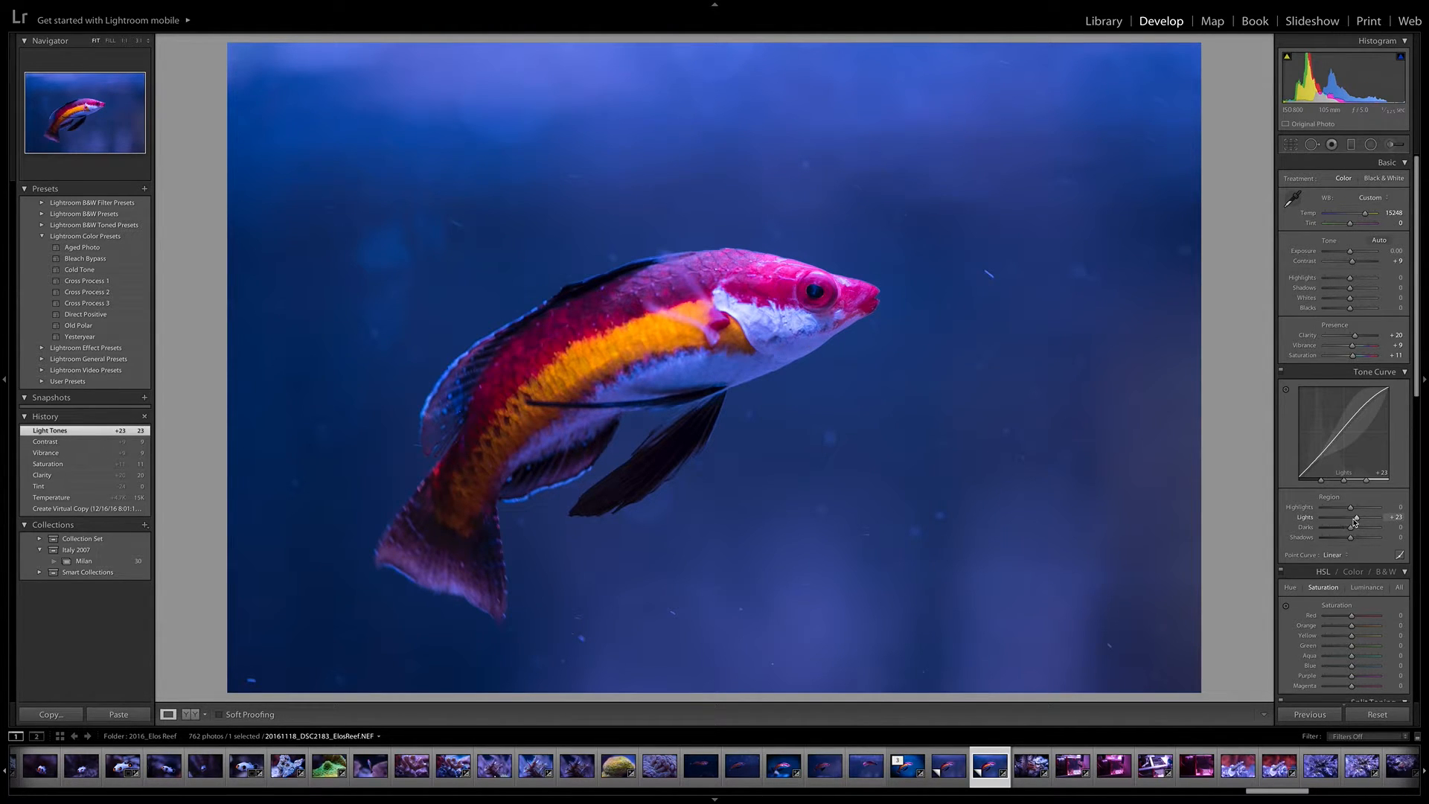
{"action": "left_click_drag", "start_coordinate": [1356, 519], "coordinate": [1394, 519]}
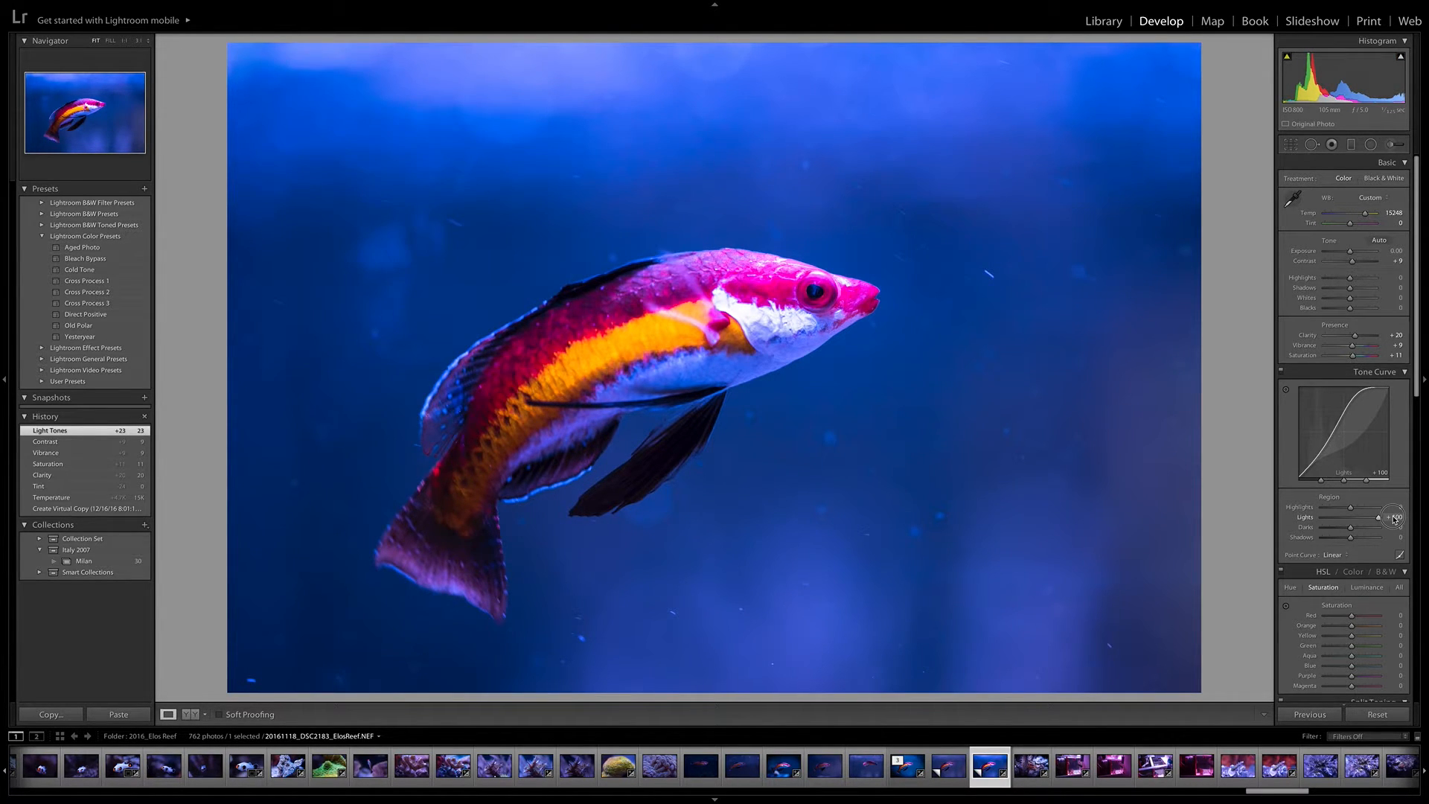
{"action": "left_click_drag", "start_coordinate": [1394, 519], "coordinate": [1358, 518]}
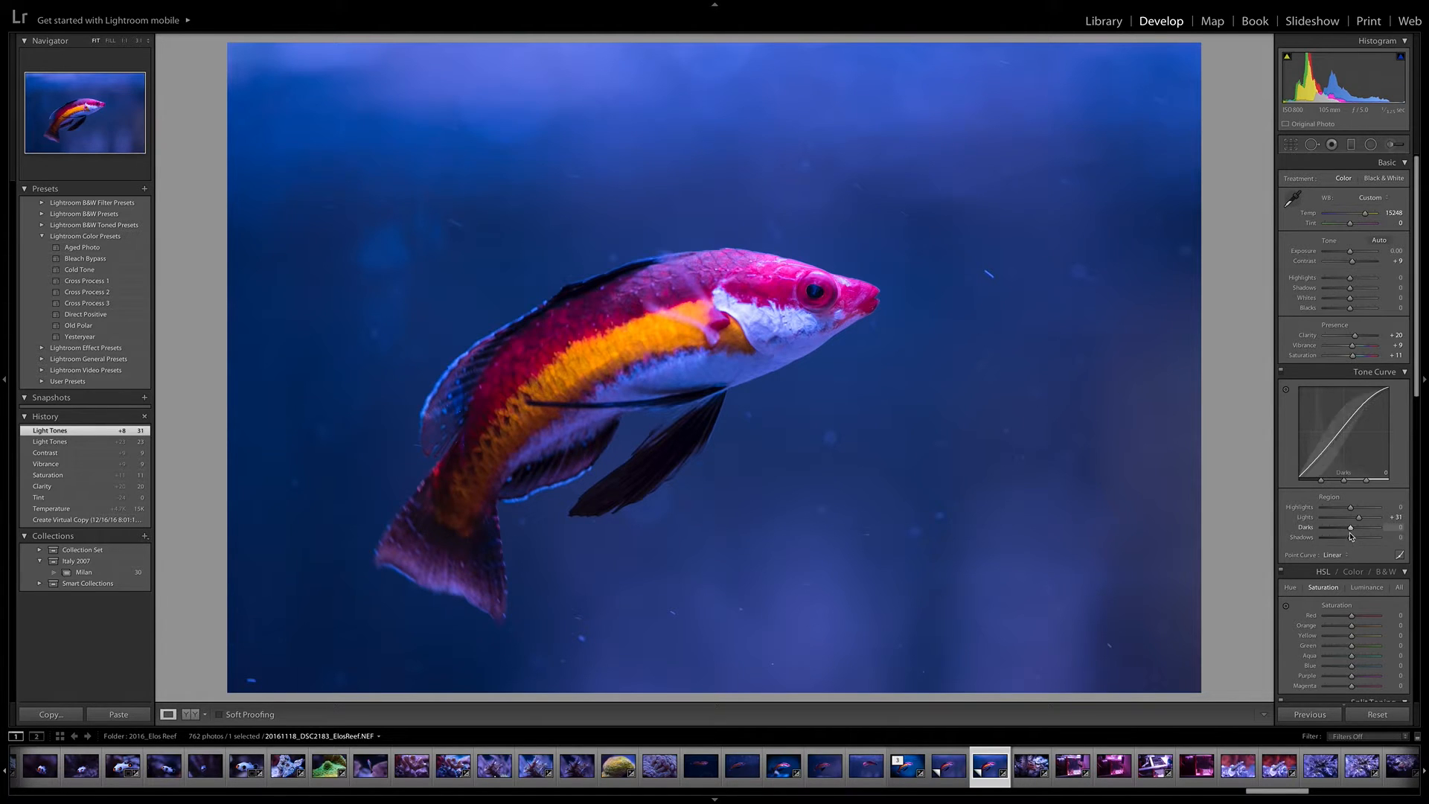
{"action": "left_click", "coordinate": [1352, 539]}
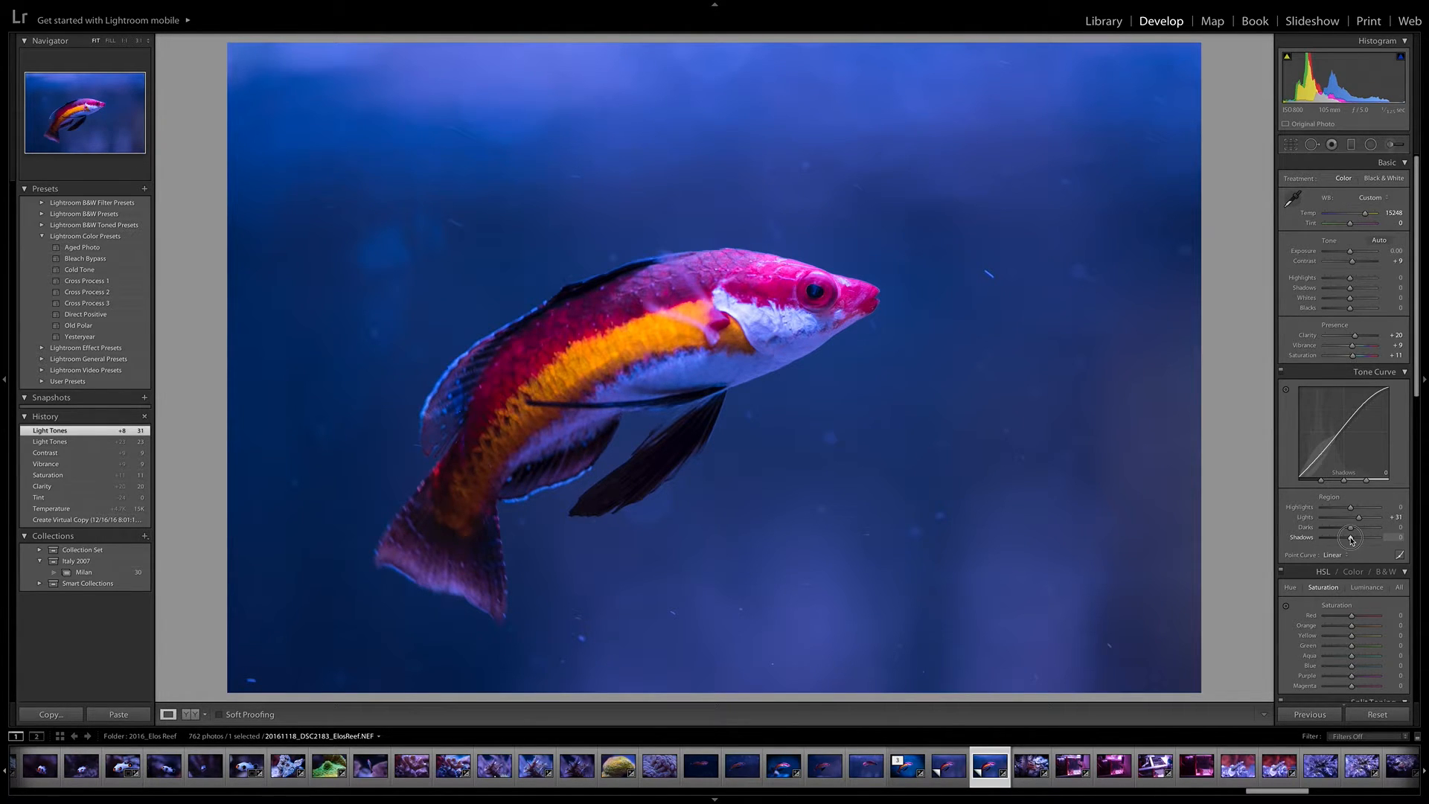
{"action": "left_click_drag", "start_coordinate": [1352, 539], "coordinate": [1349, 539]}
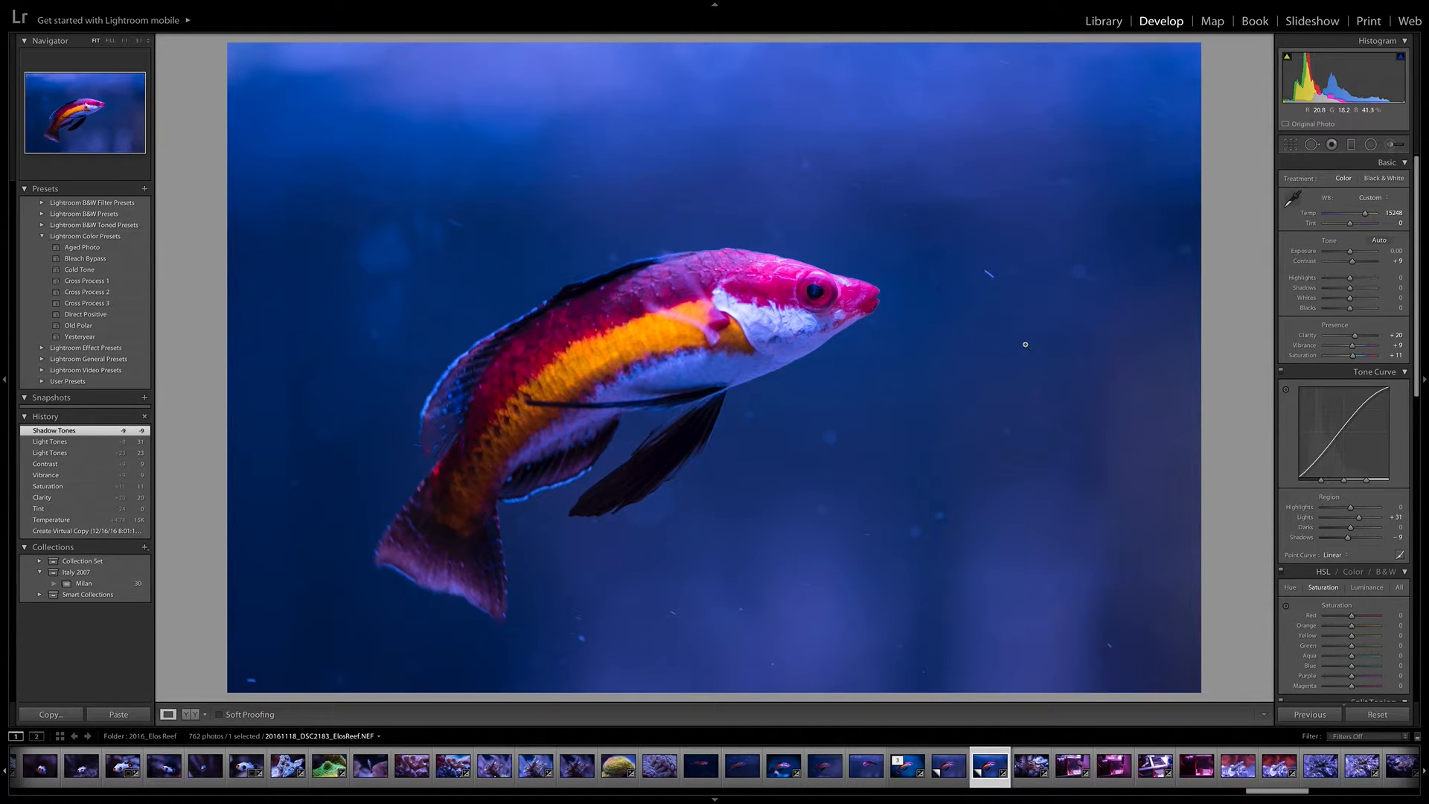
- Raise the photo's overall exposure to +0.20
{"action": "left_click", "coordinate": [1351, 254]}
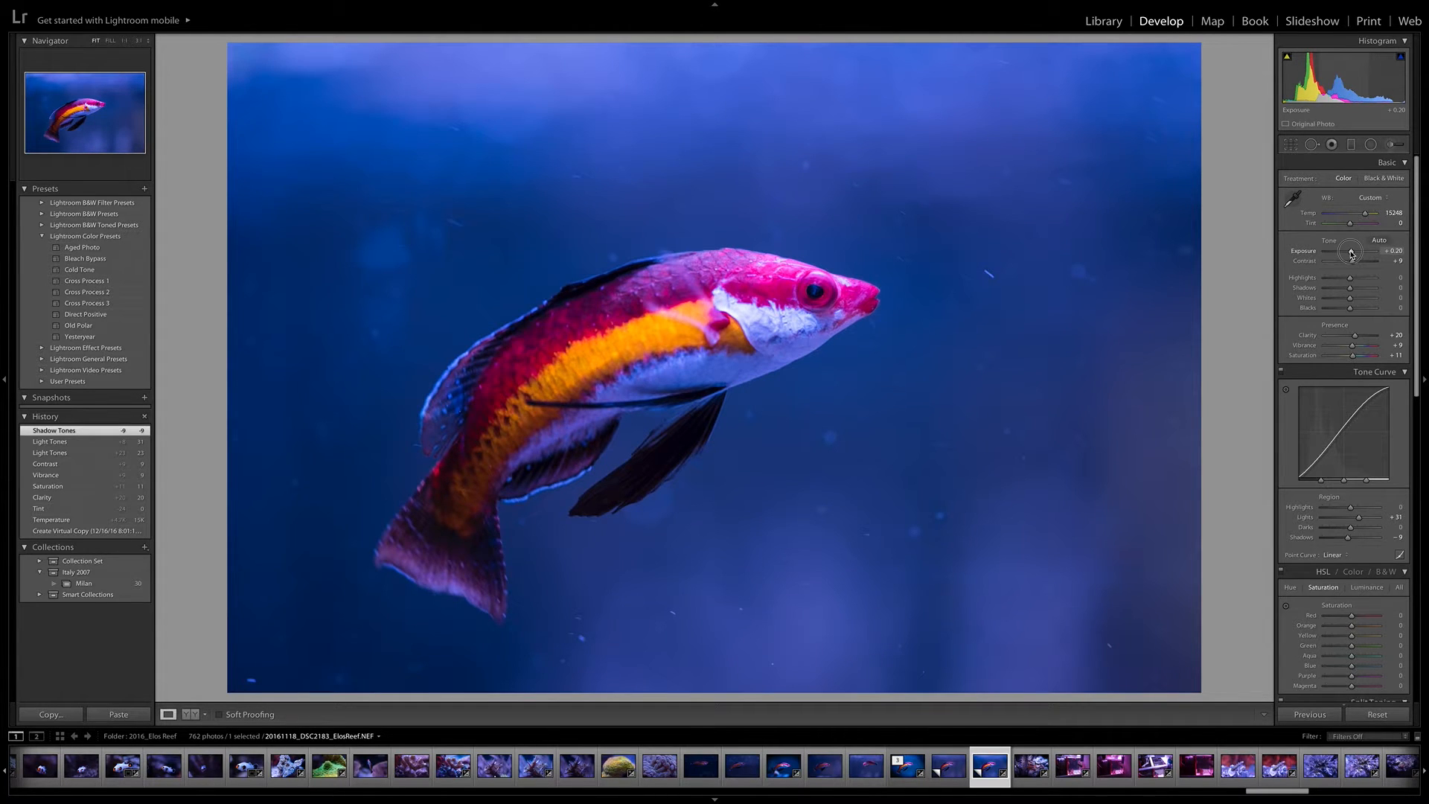
{"action": "left_click_drag", "start_coordinate": [1351, 253], "coordinate": [1350, 254]}
{"action": "left_click_drag", "start_coordinate": [1350, 253], "coordinate": [1351, 253]}
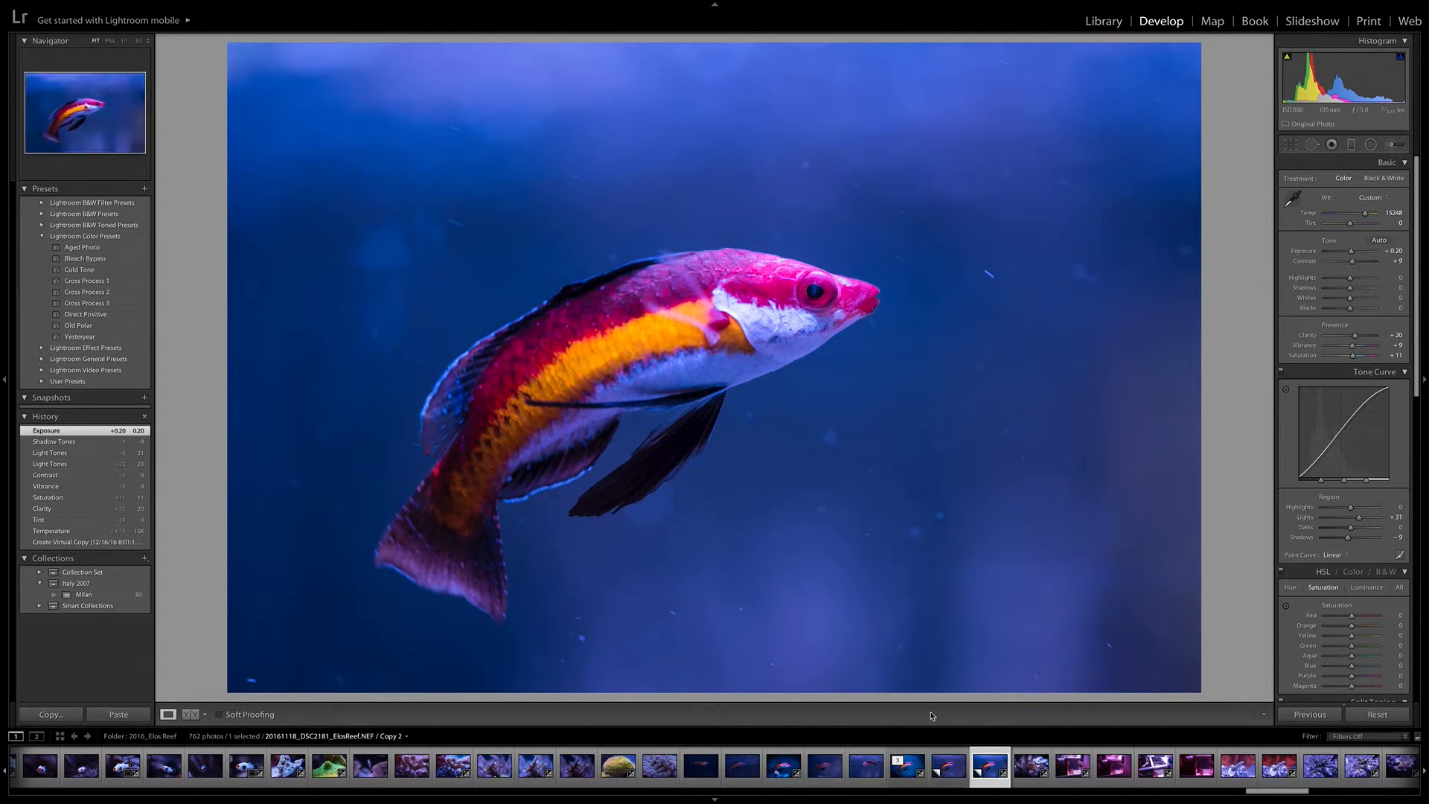
- Compare the edited Copy 2 with the unedited Copy 1 of the wrasse photo, ending on Copy 2
{"action": "left_click", "coordinate": [955, 776]}
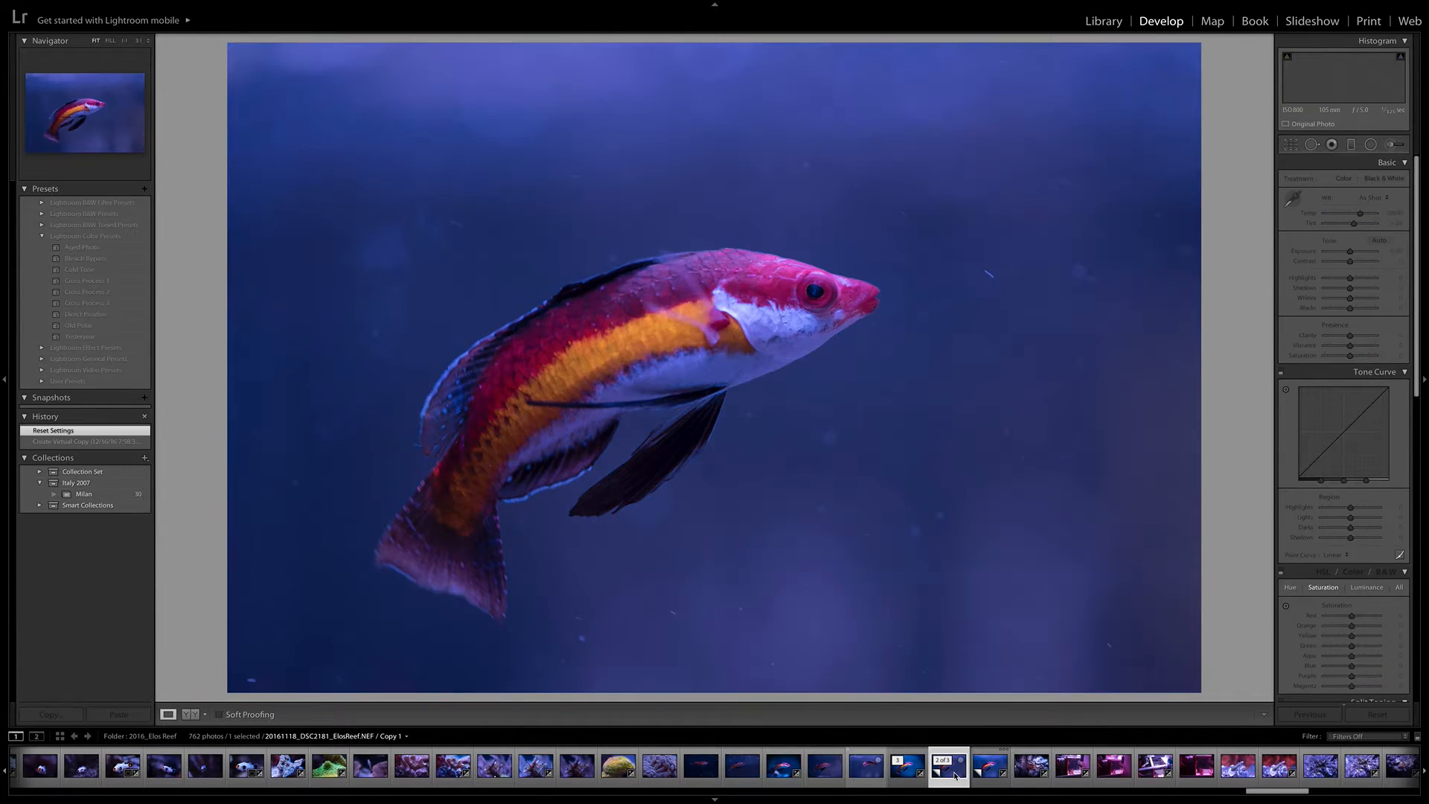
{"action": "left_click", "coordinate": [994, 777]}
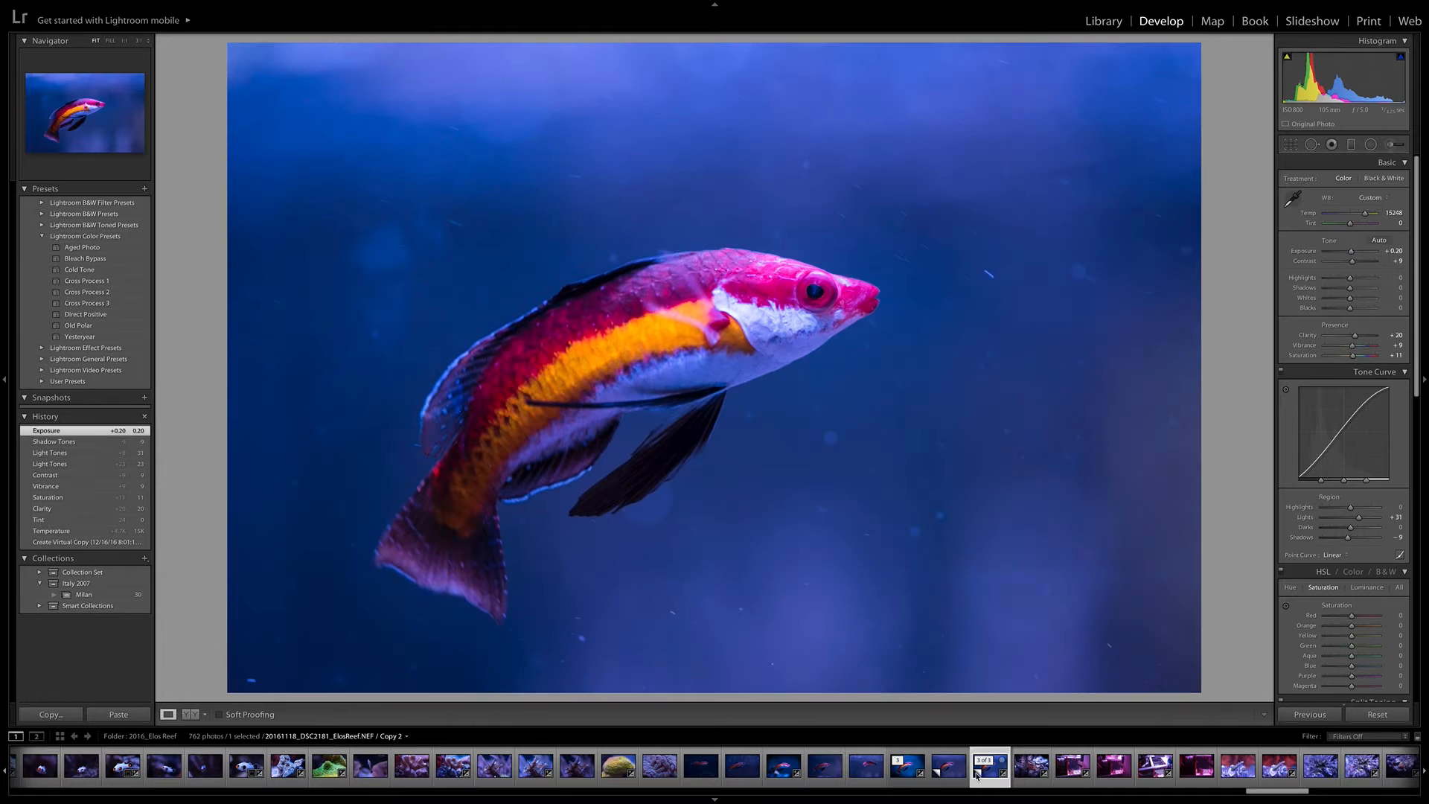
{"action": "left_click", "coordinate": [951, 777]}
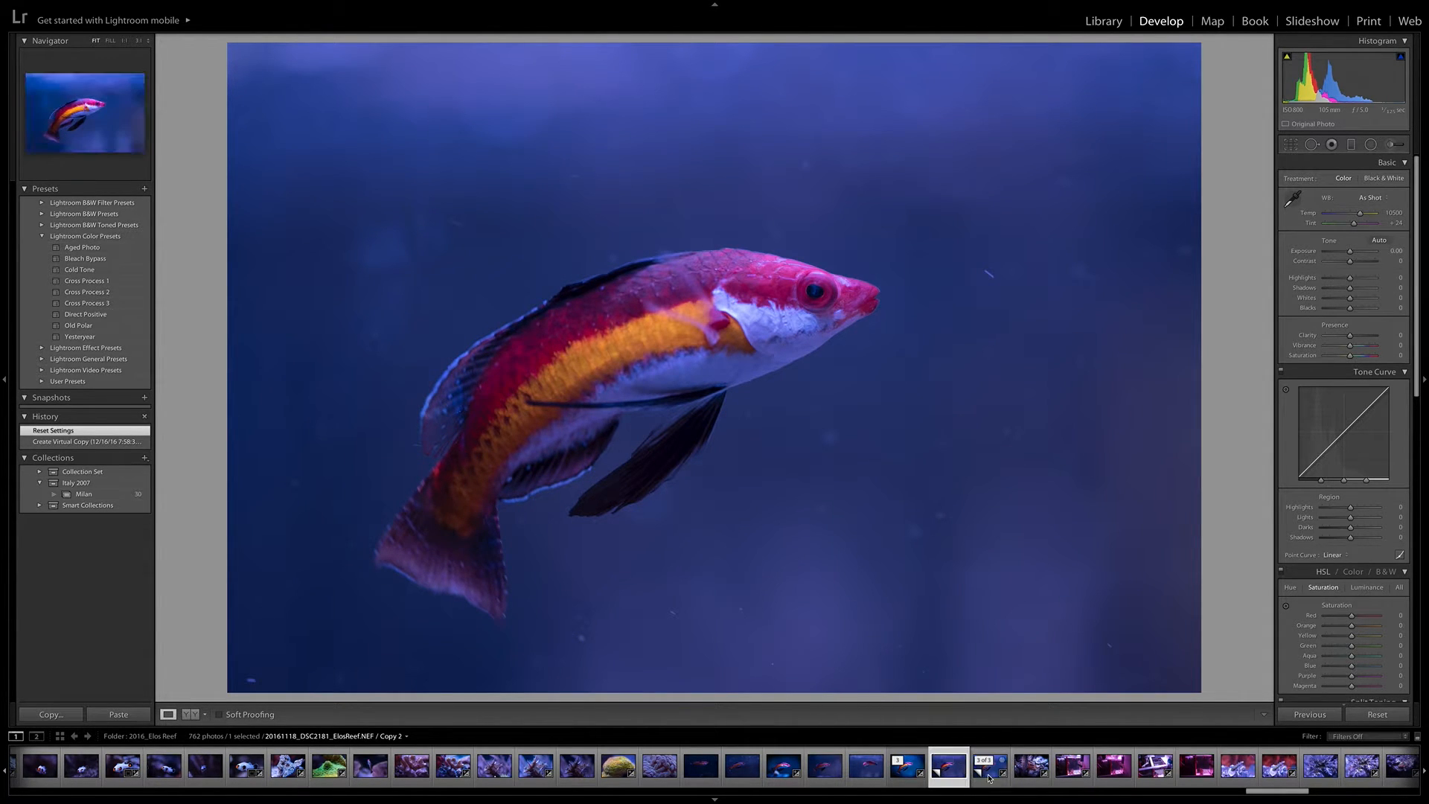
{"action": "left_click", "coordinate": [990, 778]}
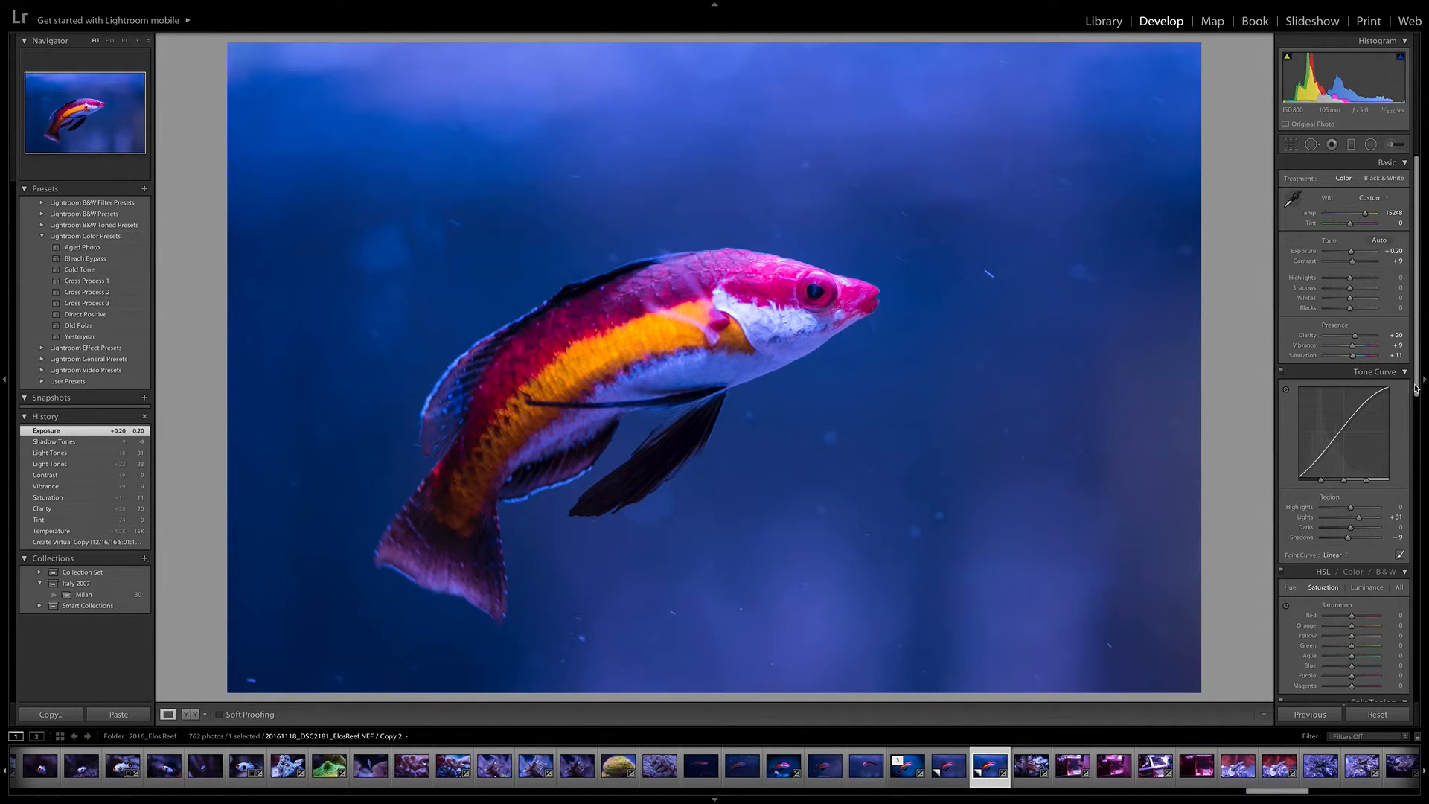
- Enable lens profile corrections for the edited wrasse copy
{"action": "left_click_drag", "start_coordinate": [1416, 388], "coordinate": [1412, 690]}
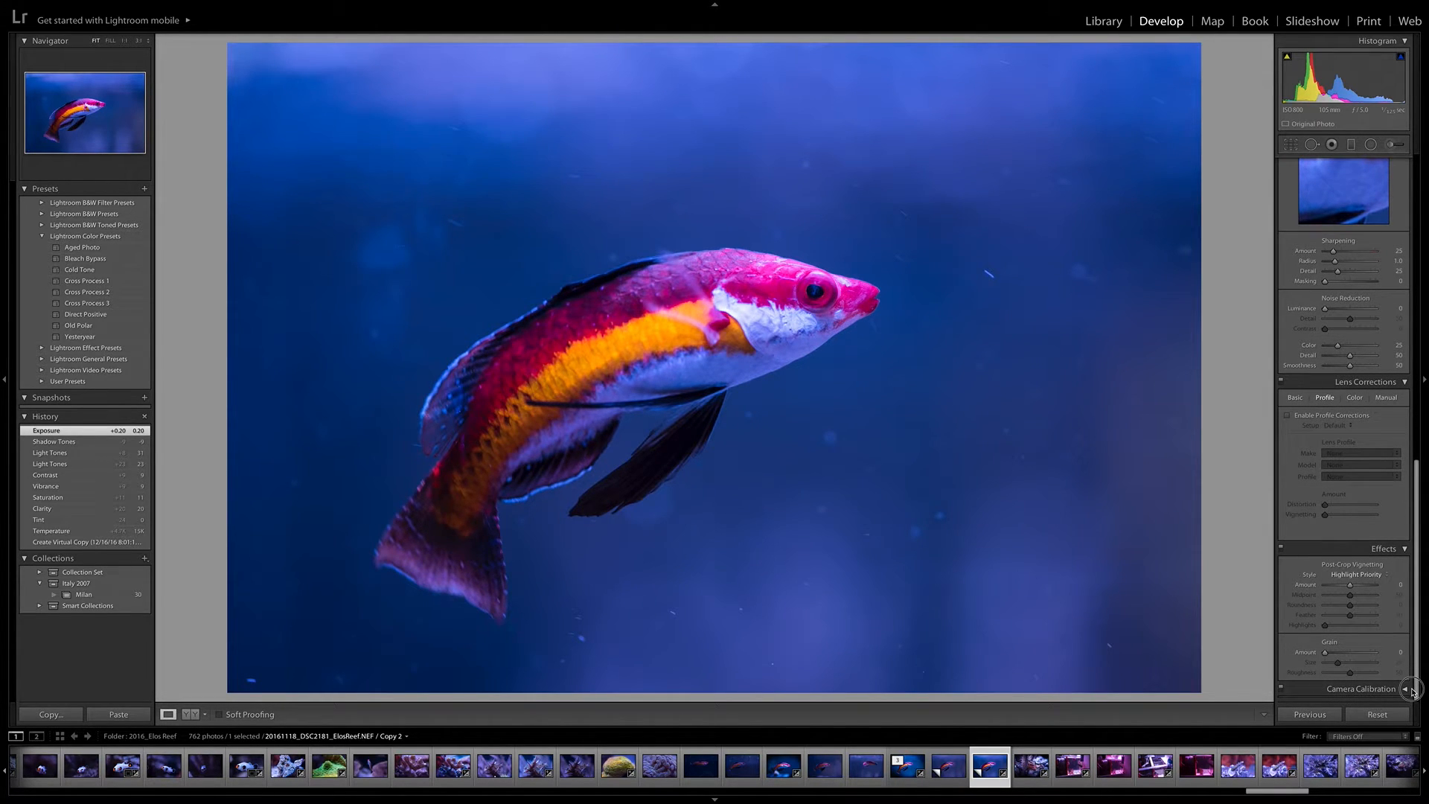
{"action": "left_click_drag", "start_coordinate": [1412, 691], "coordinate": [1412, 678]}
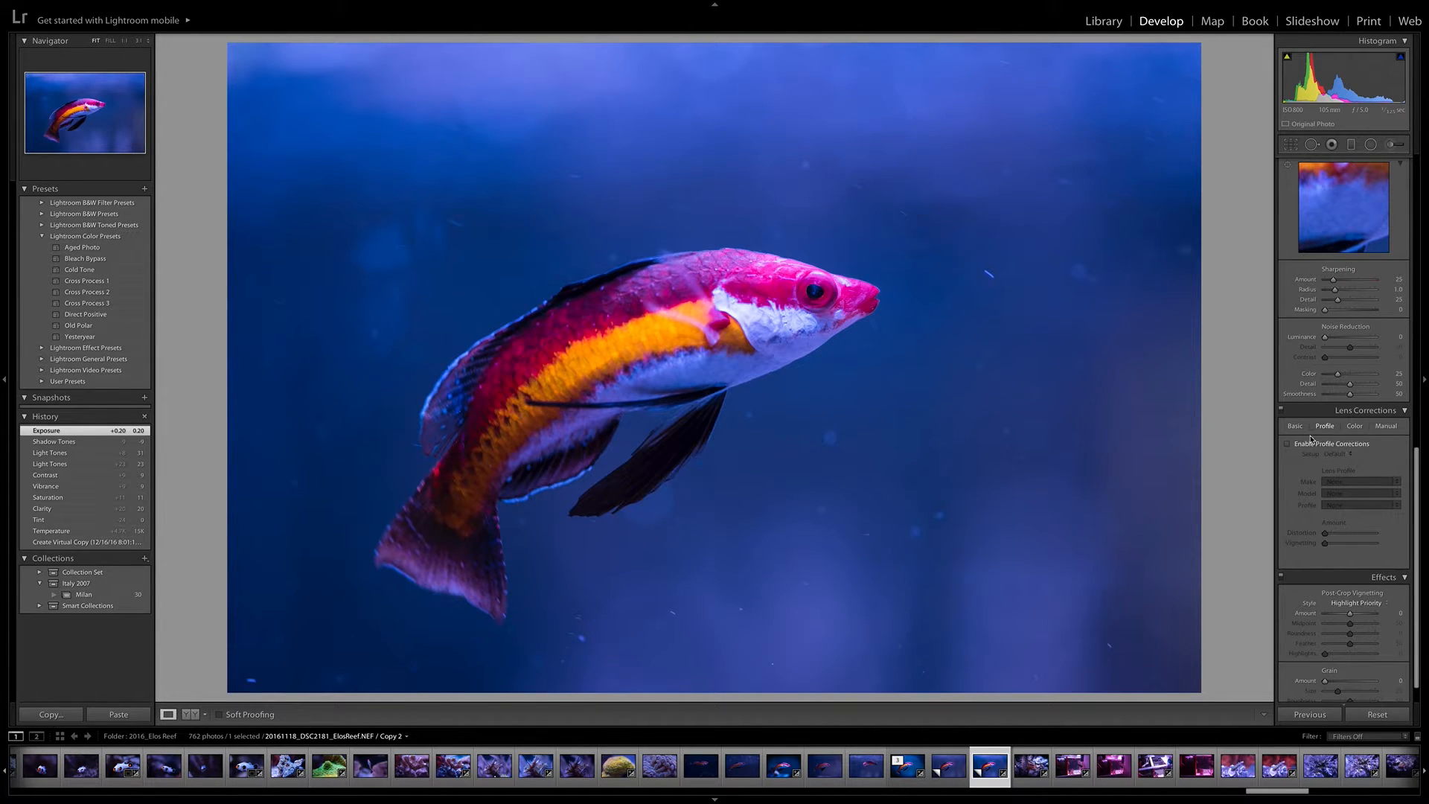
{"action": "left_click_drag", "start_coordinate": [1417, 461], "coordinate": [1418, 417]}
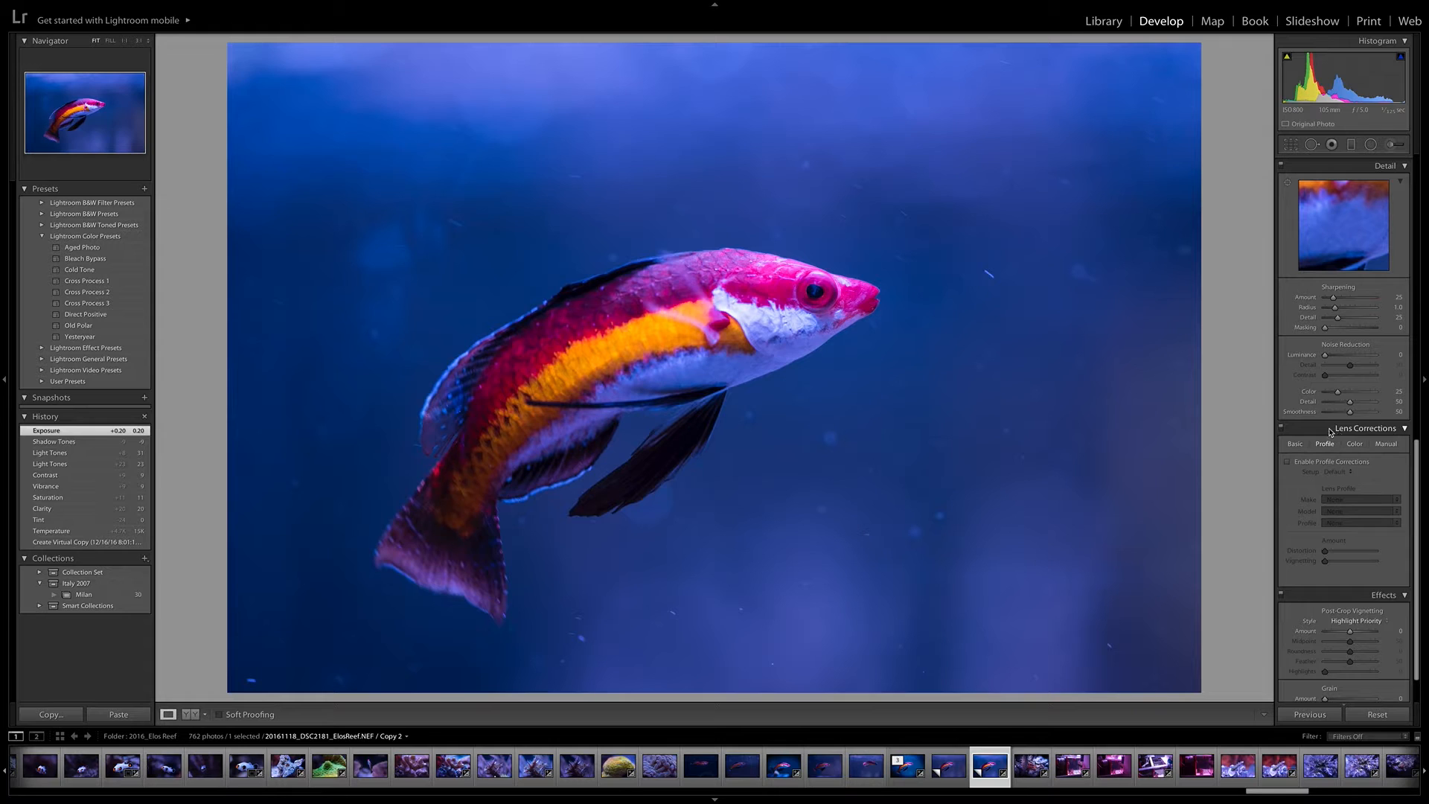
{"action": "left_click", "coordinate": [1289, 463]}
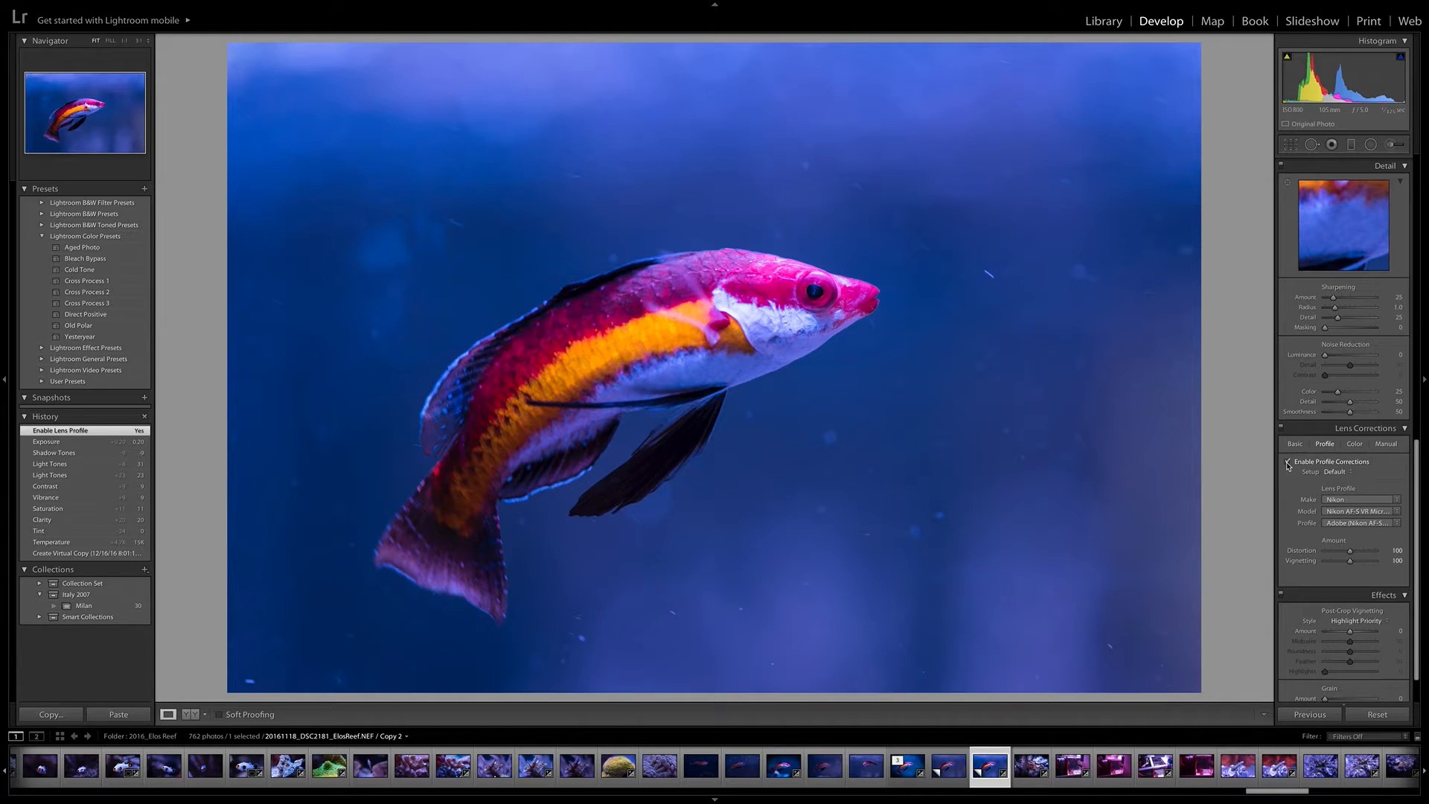
- Toggle the lens profile corrections off and on to compare their effect on the wrasse photo, leaving them enabled
{"action": "left_click", "coordinate": [1287, 462]}
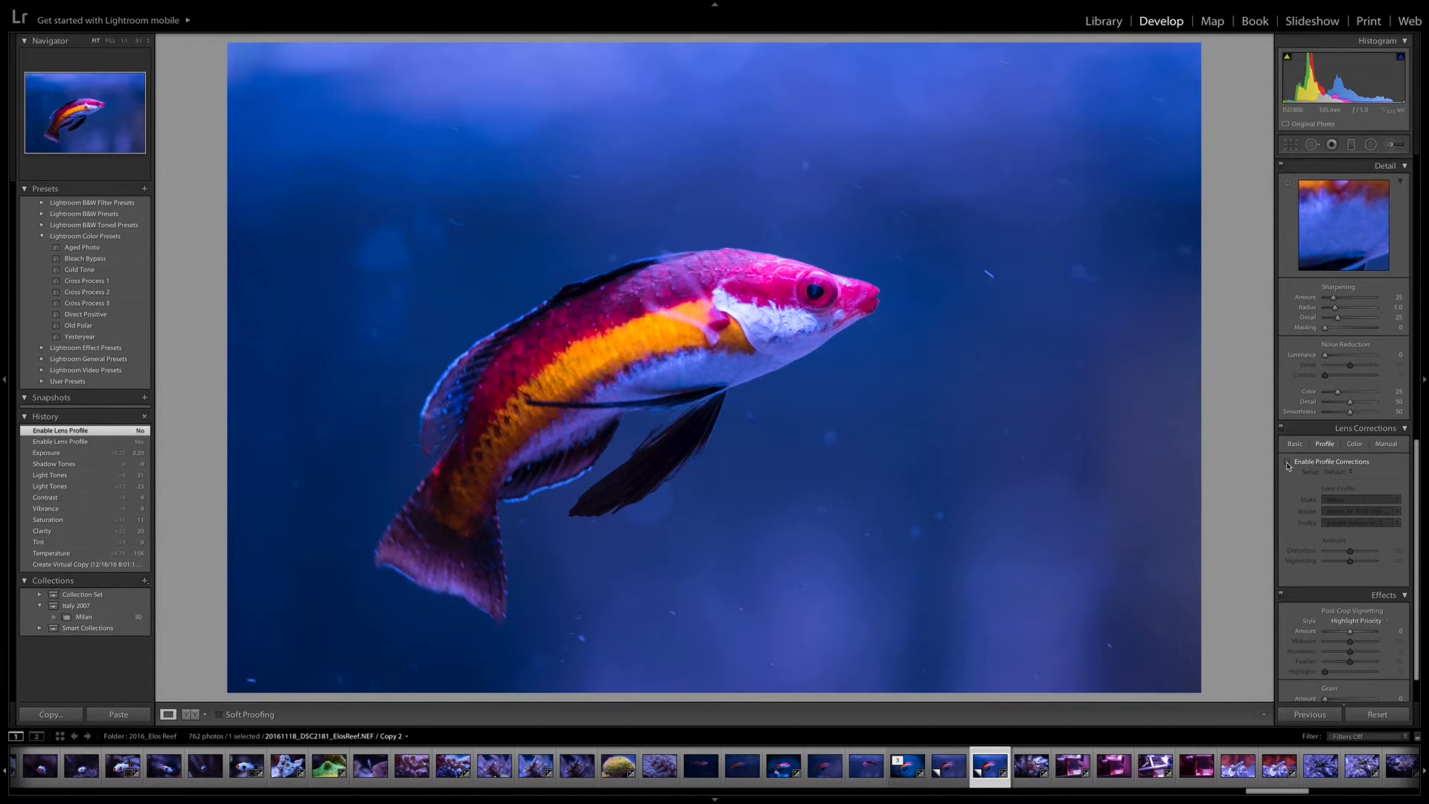
{"action": "left_click", "coordinate": [1288, 463]}
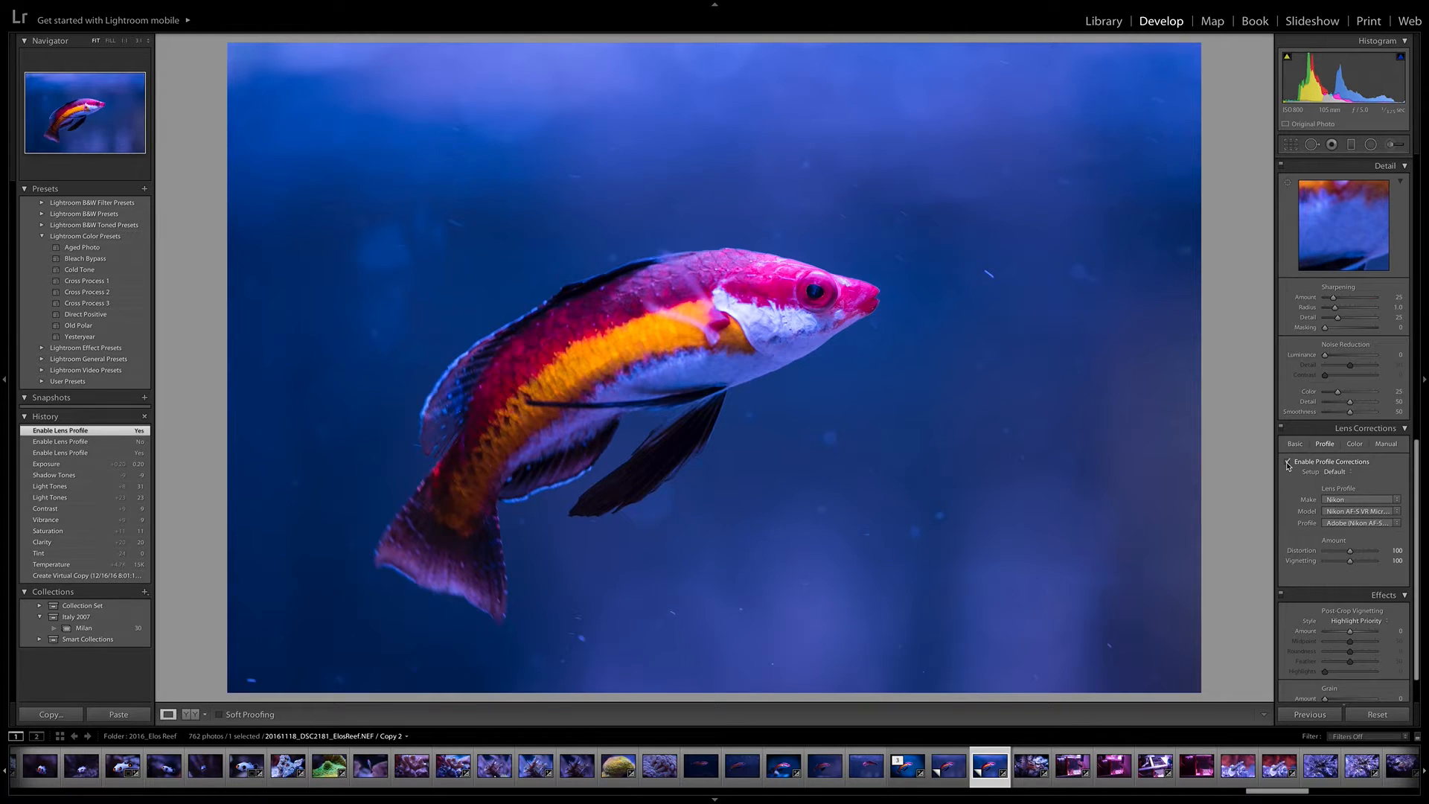
{"action": "left_click", "coordinate": [1288, 463]}
{"action": "left_click", "coordinate": [1288, 463]}
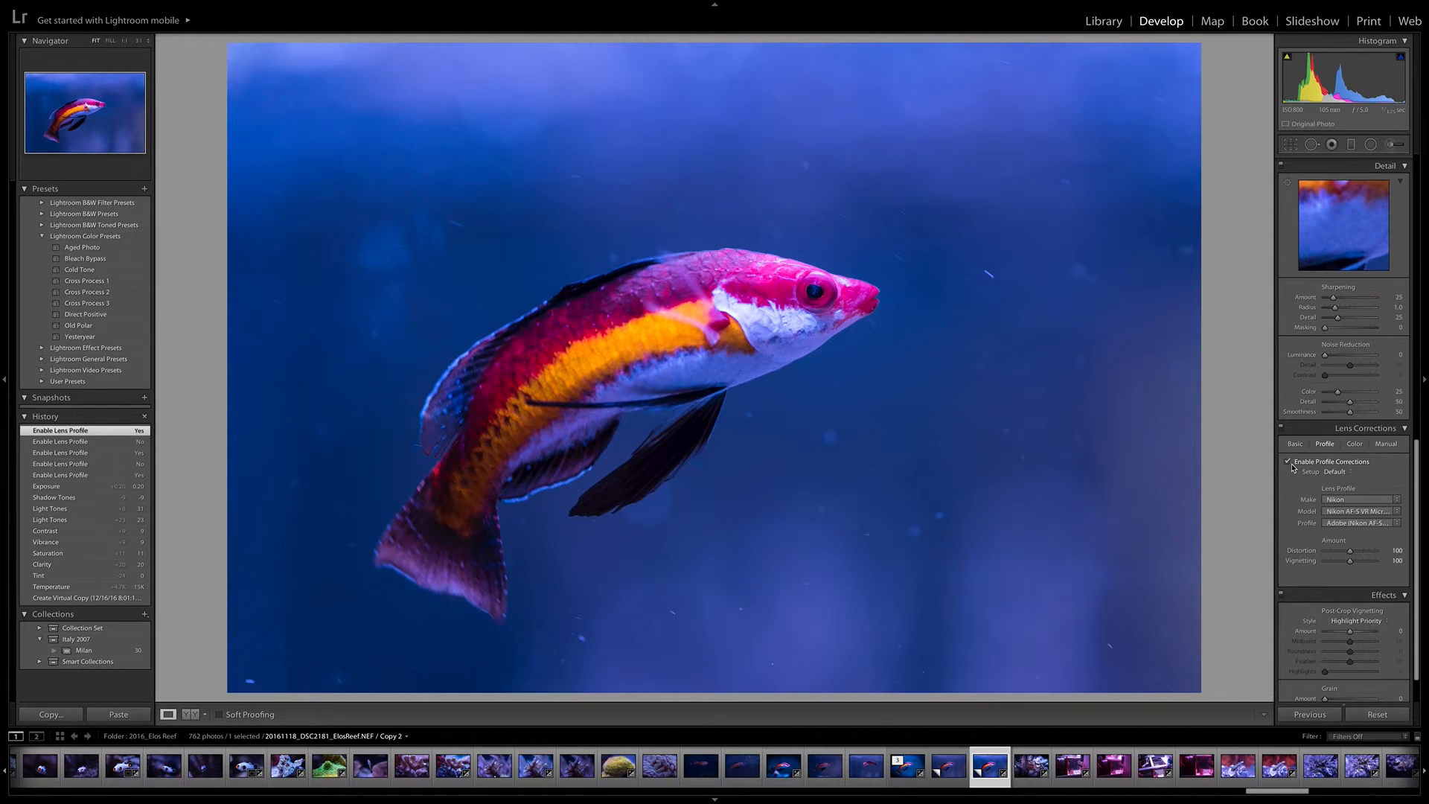
{"action": "left_click", "coordinate": [1288, 462]}
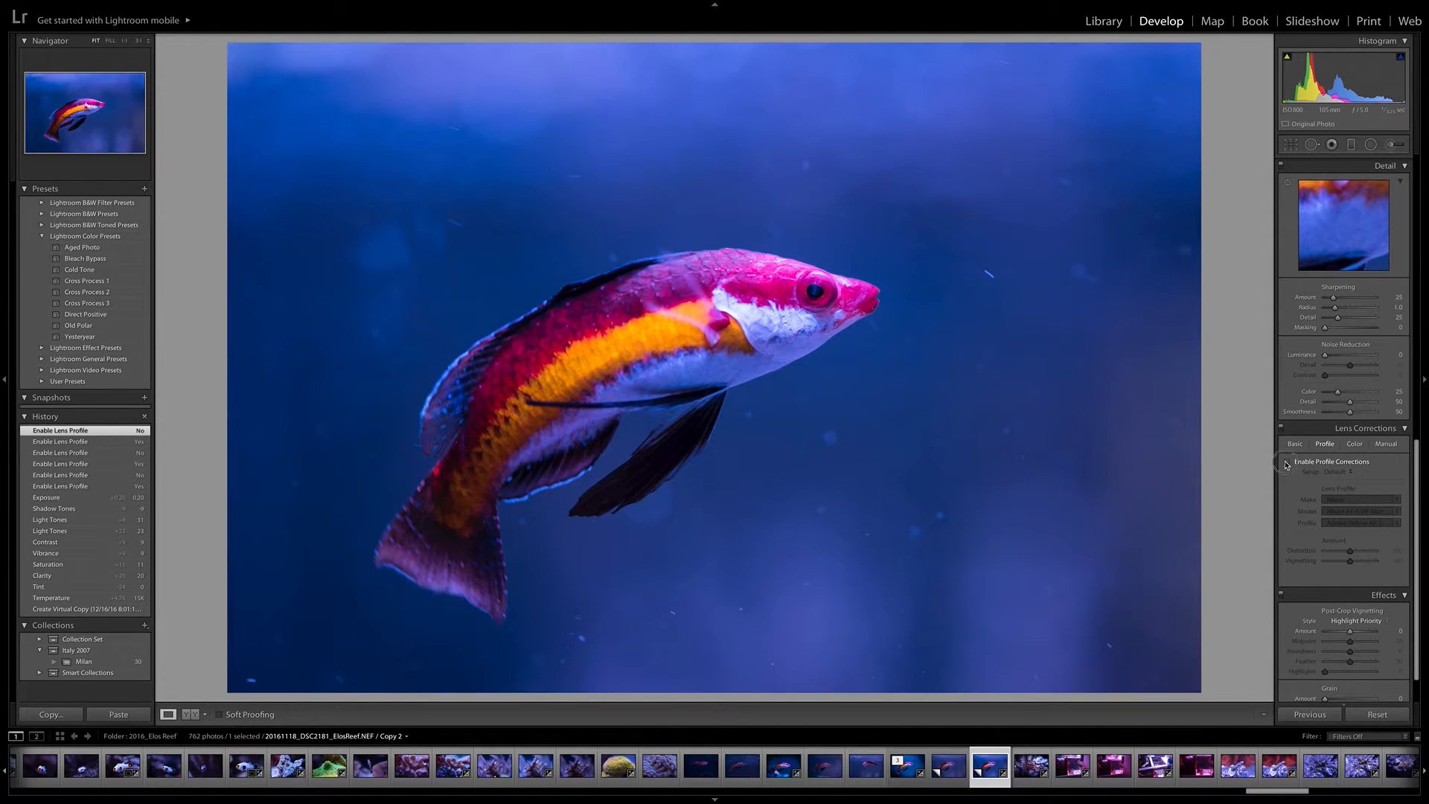
{"action": "left_click", "coordinate": [1287, 463]}
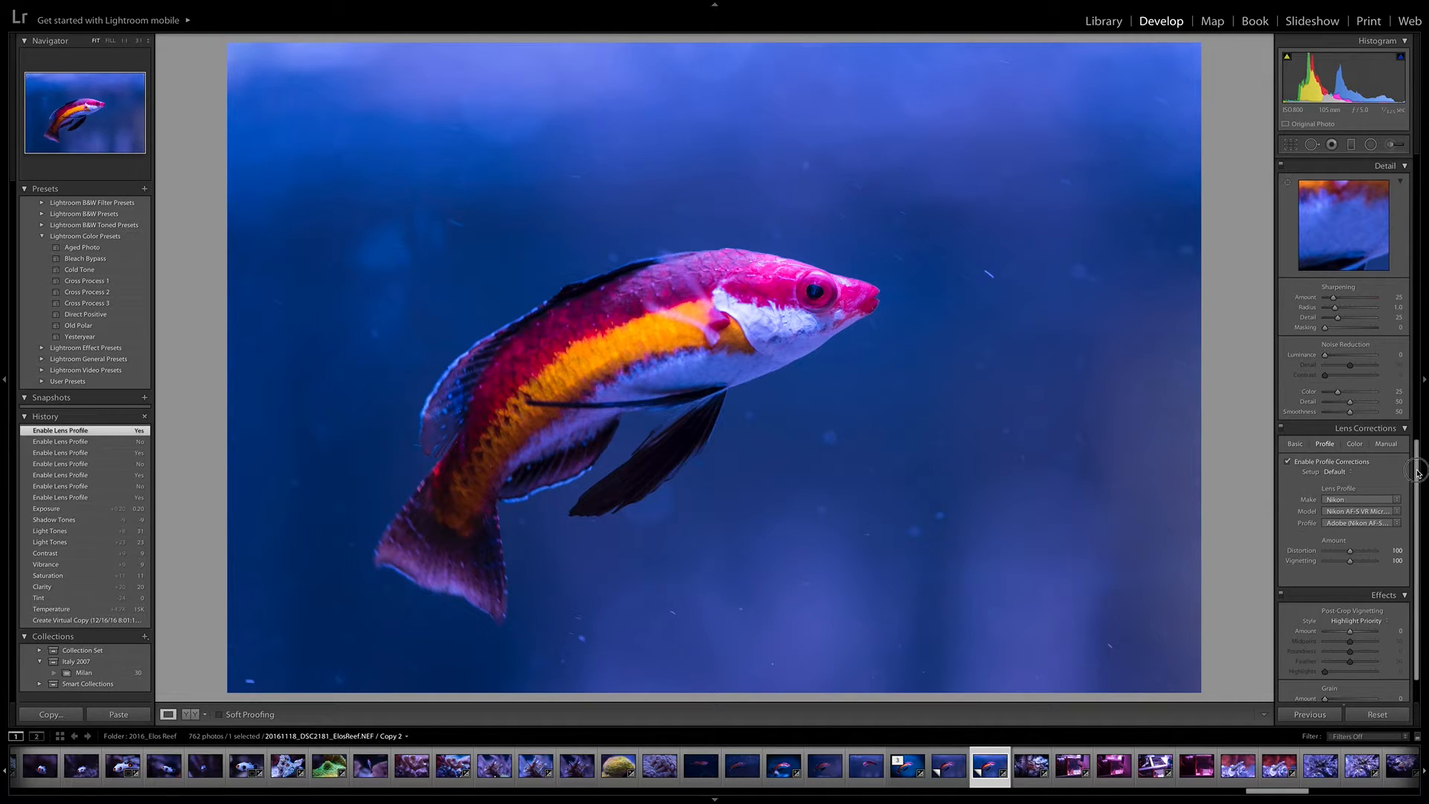
- Raise the wrasse photo's sharpening amount to 47
{"action": "left_click_drag", "start_coordinate": [1418, 473], "coordinate": [1419, 389]}
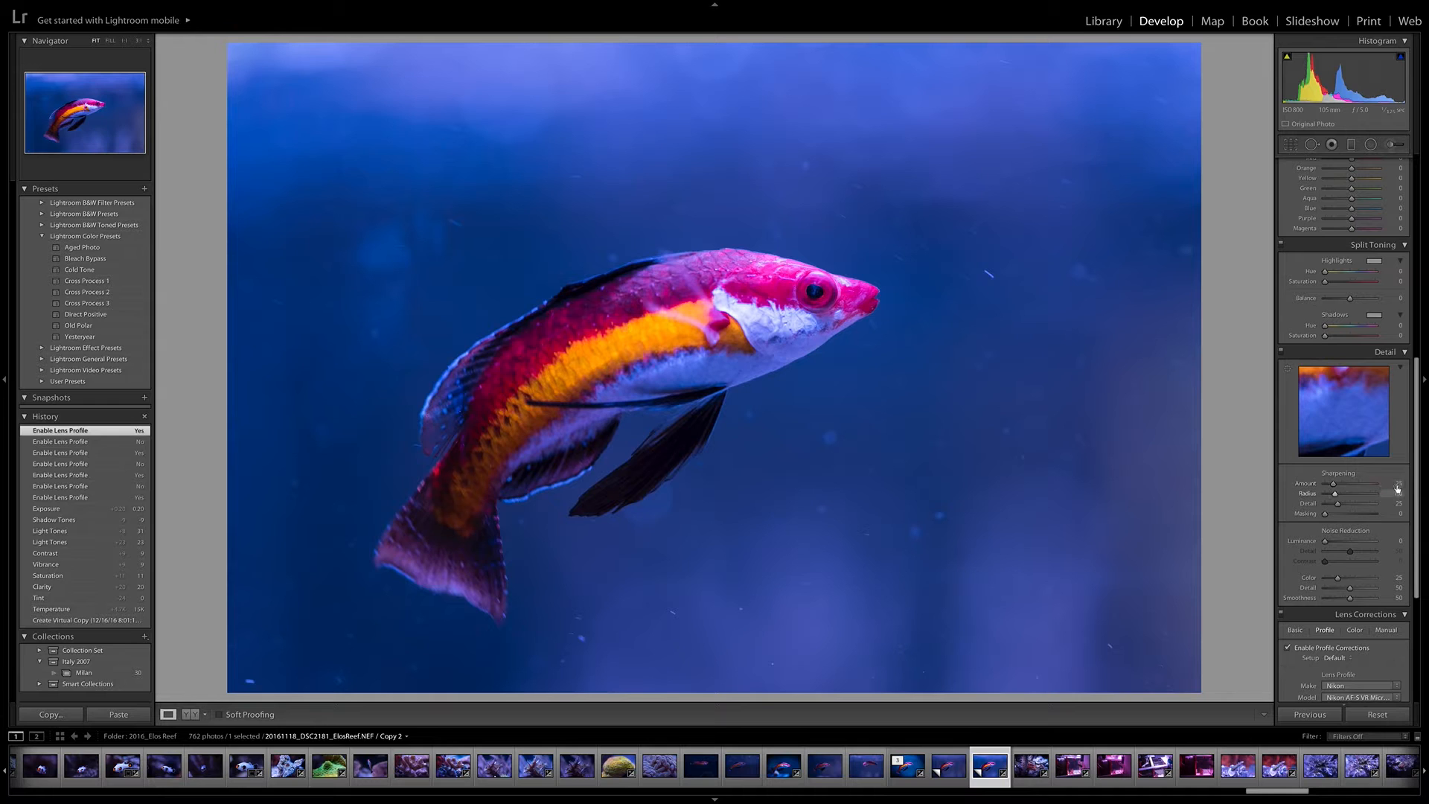
{"action": "left_click_drag", "start_coordinate": [1333, 486], "coordinate": [1341, 486]}
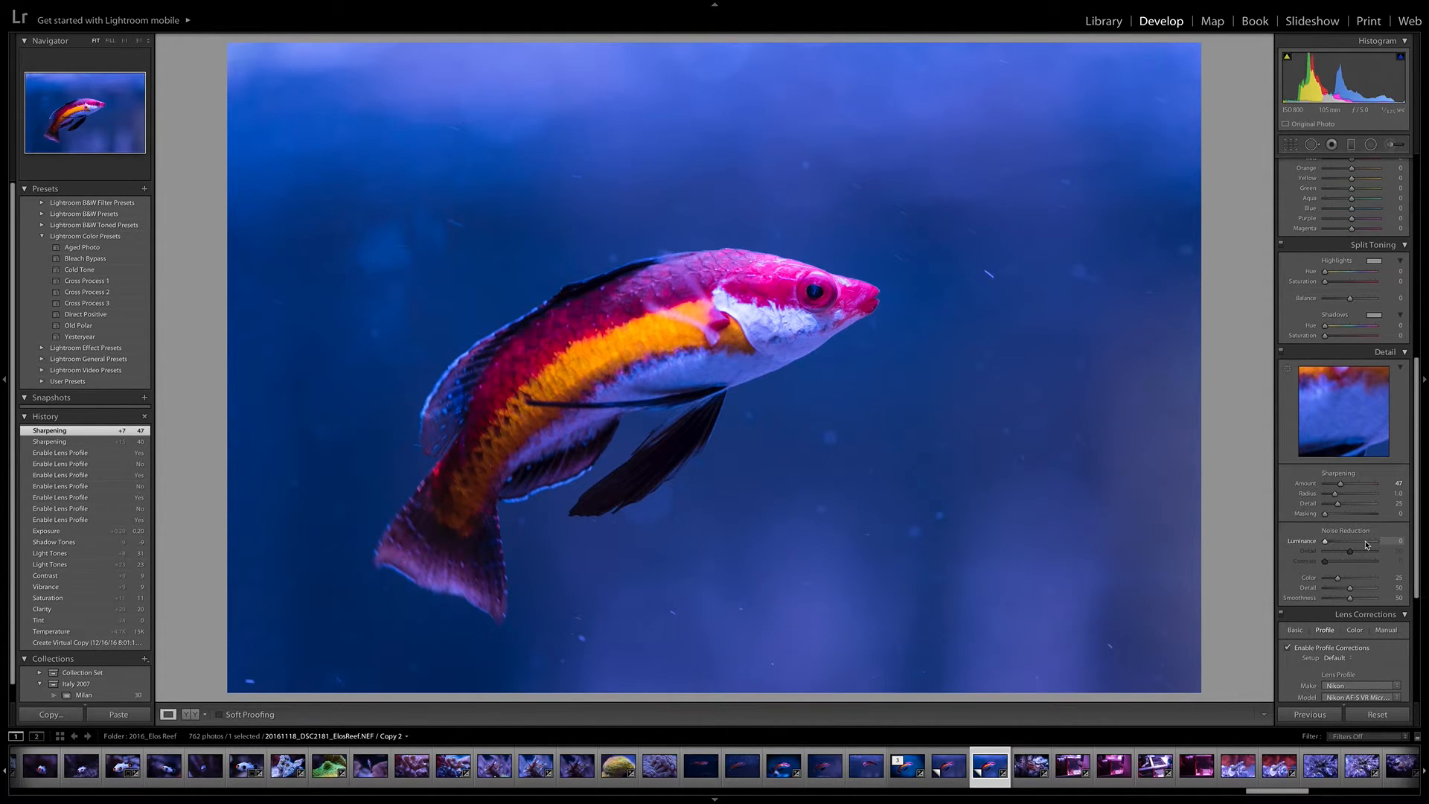
- Darken the photo's edges with a Highlight Priority post-crop vignette, setting its amount to -36
{"action": "left_click_drag", "start_coordinate": [1417, 547], "coordinate": [1396, 323]}
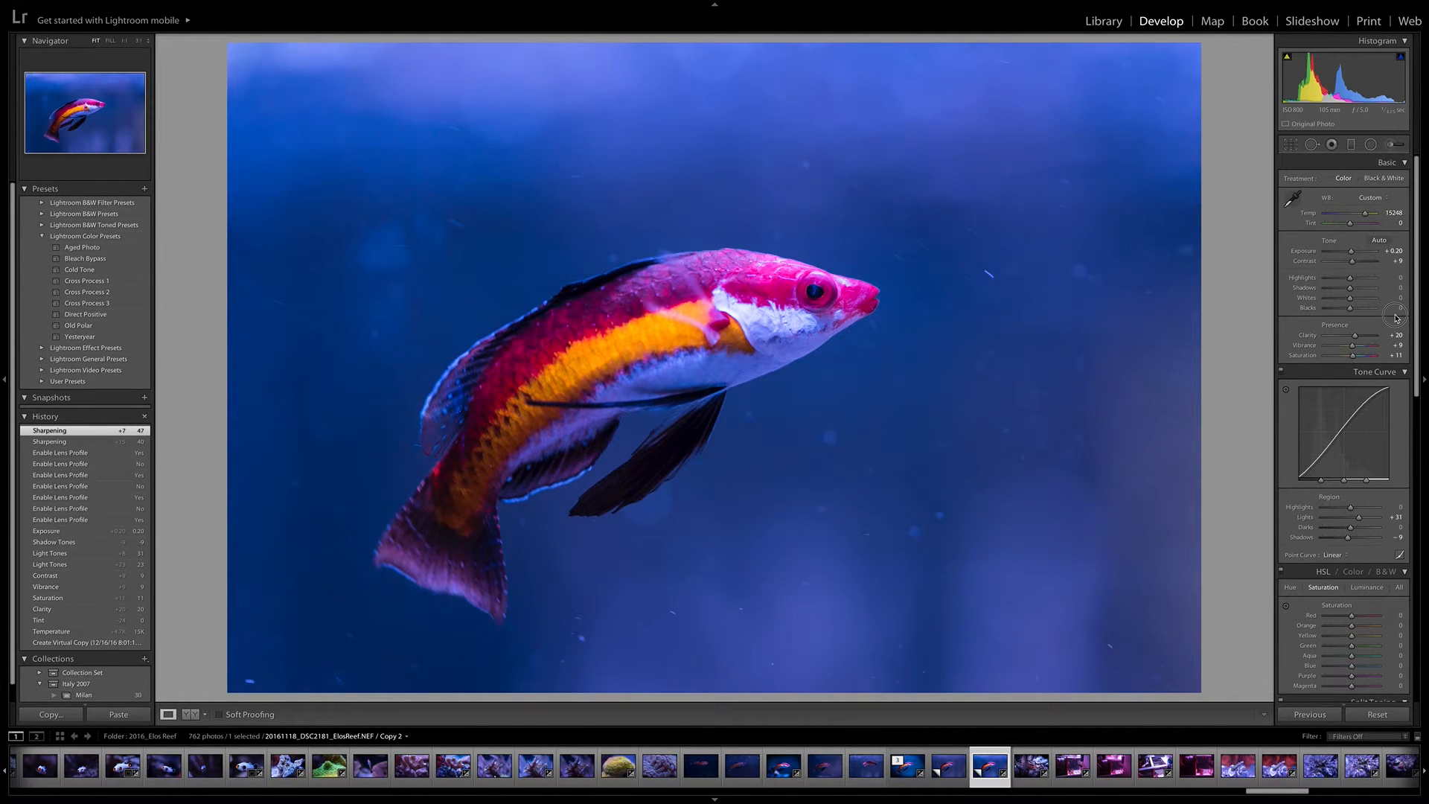
{"action": "scroll", "coordinate": [1396, 317], "scroll_direction": "down", "scroll_amount": 5}
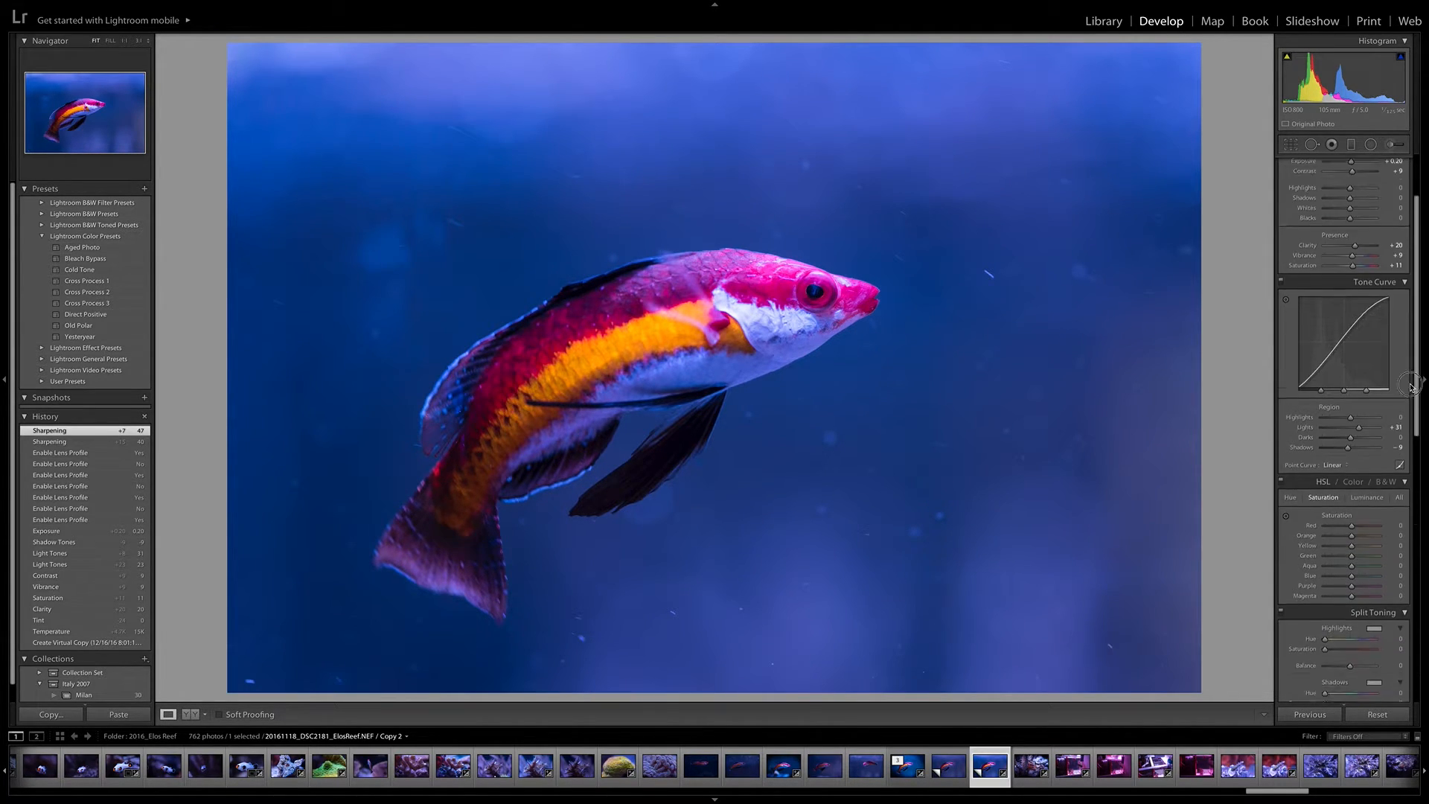
{"action": "scroll", "coordinate": [1398, 428], "scroll_direction": "down", "scroll_amount": 12}
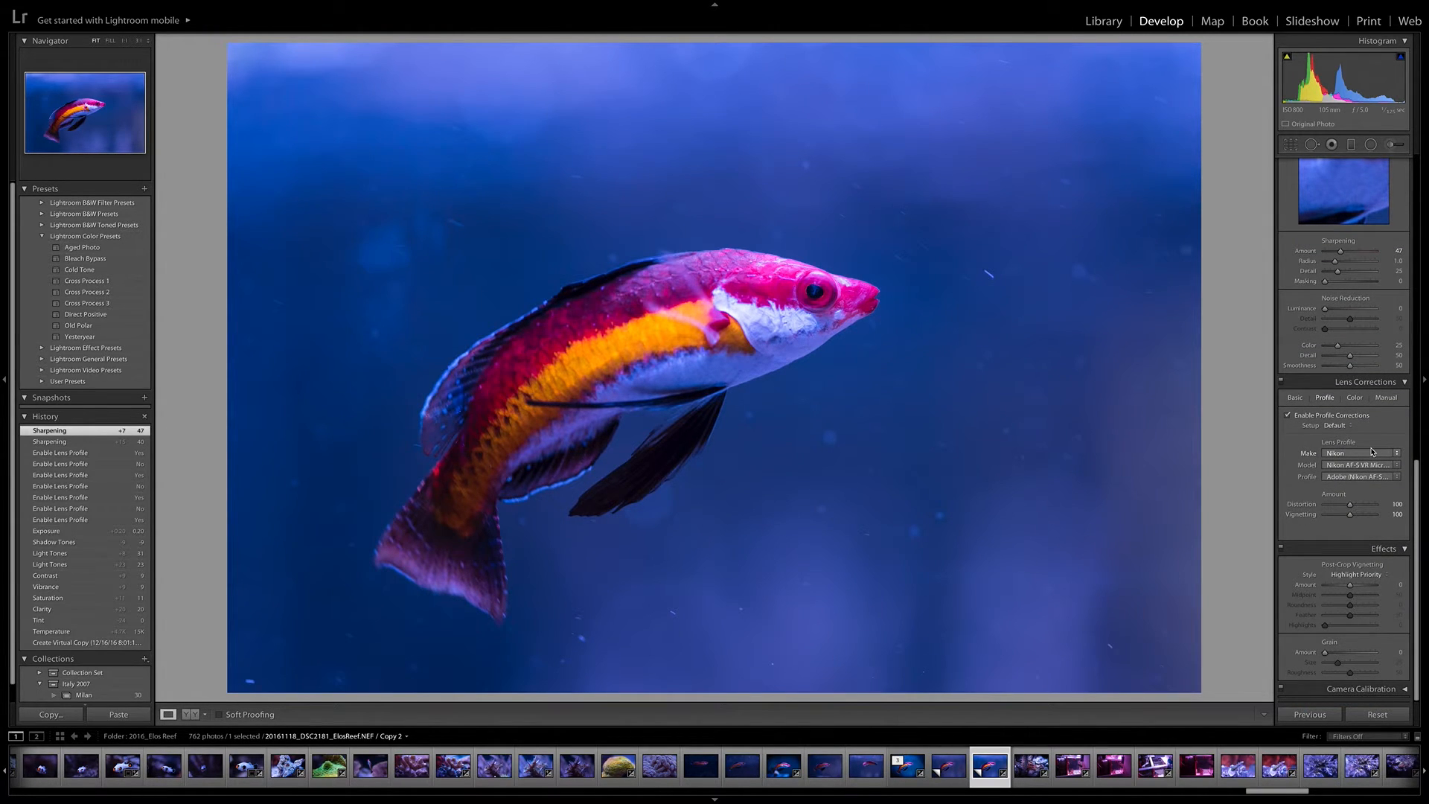
{"action": "left_click", "coordinate": [1350, 586]}
{"action": "left_click_drag", "start_coordinate": [1351, 586], "coordinate": [1344, 586]}
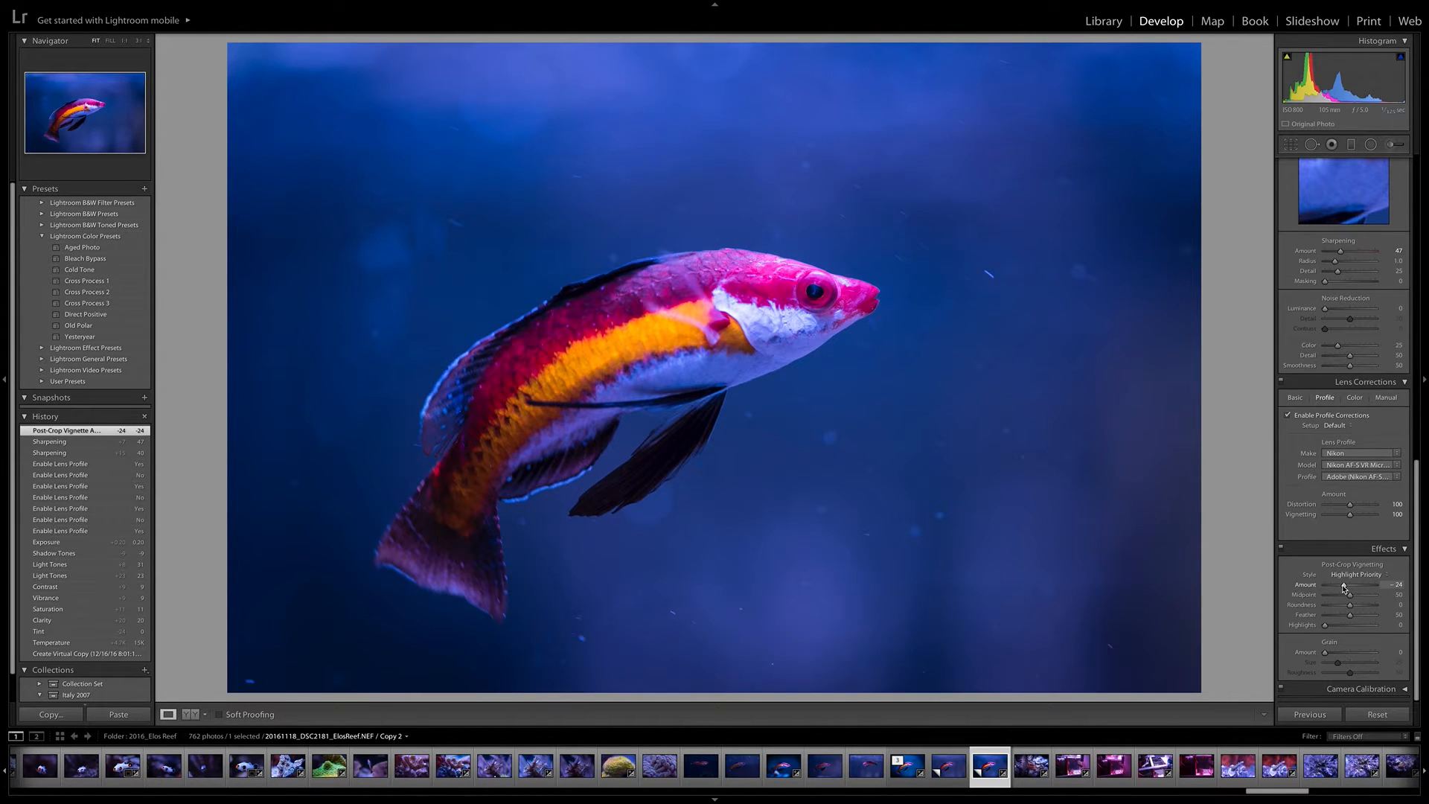
{"action": "left_click_drag", "start_coordinate": [1344, 586], "coordinate": [1349, 596]}
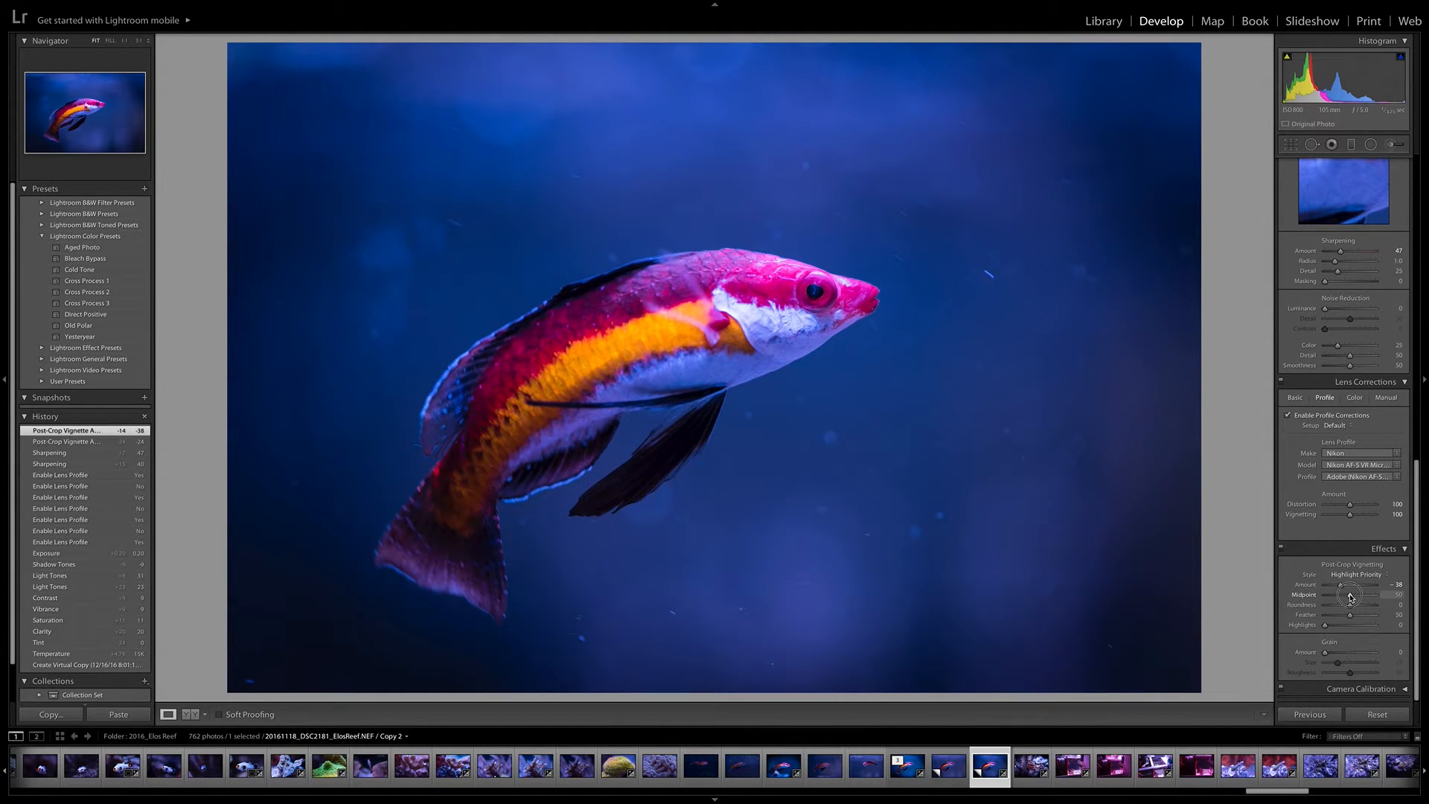
{"action": "left_click_drag", "start_coordinate": [1340, 586], "coordinate": [1341, 587]}
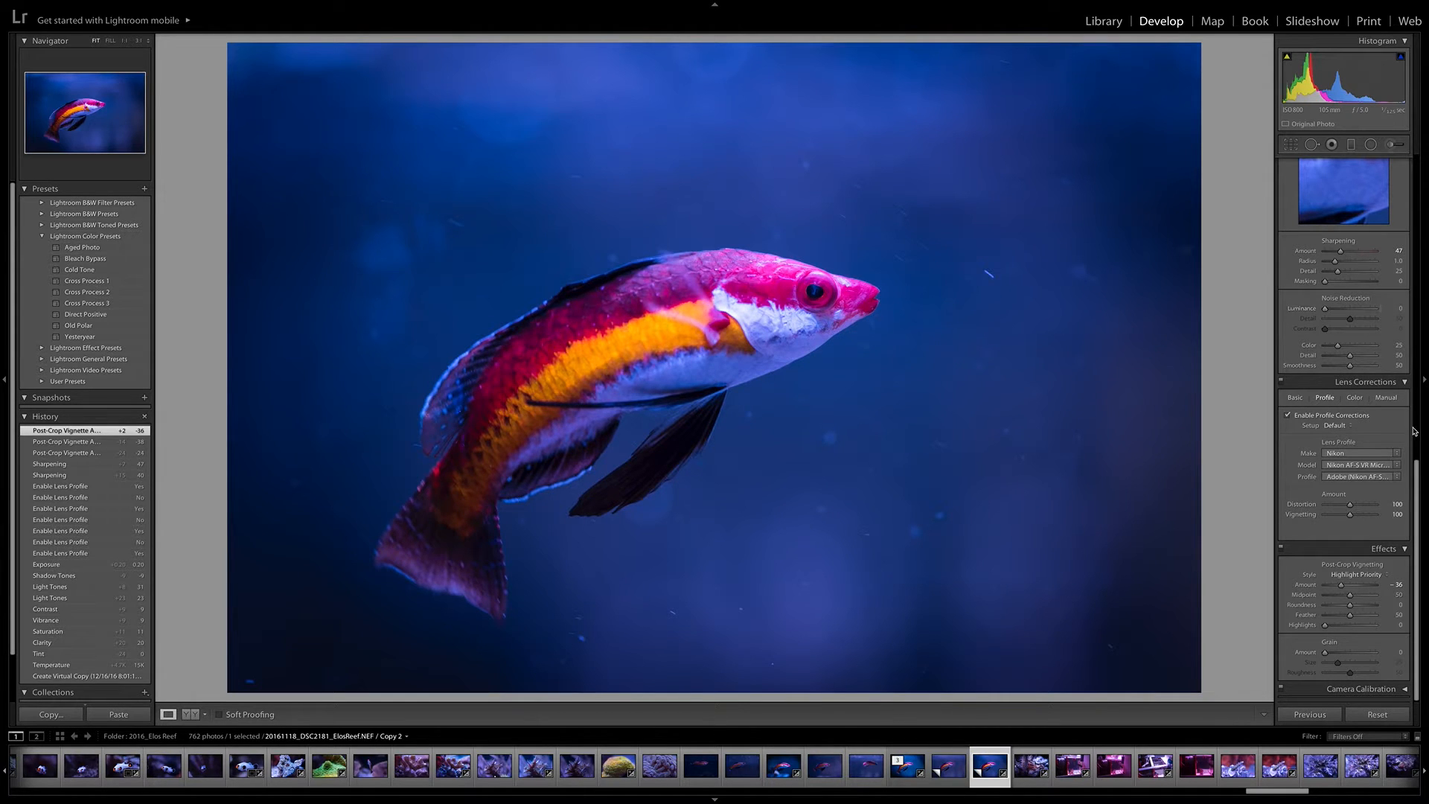
- Crop the photo tighter around the wrasse at the original aspect ratio, trimming mainly the upper and right edges, and apply the crop
{"action": "scroll", "coordinate": [1414, 430], "scroll_direction": "up", "scroll_amount": 5}
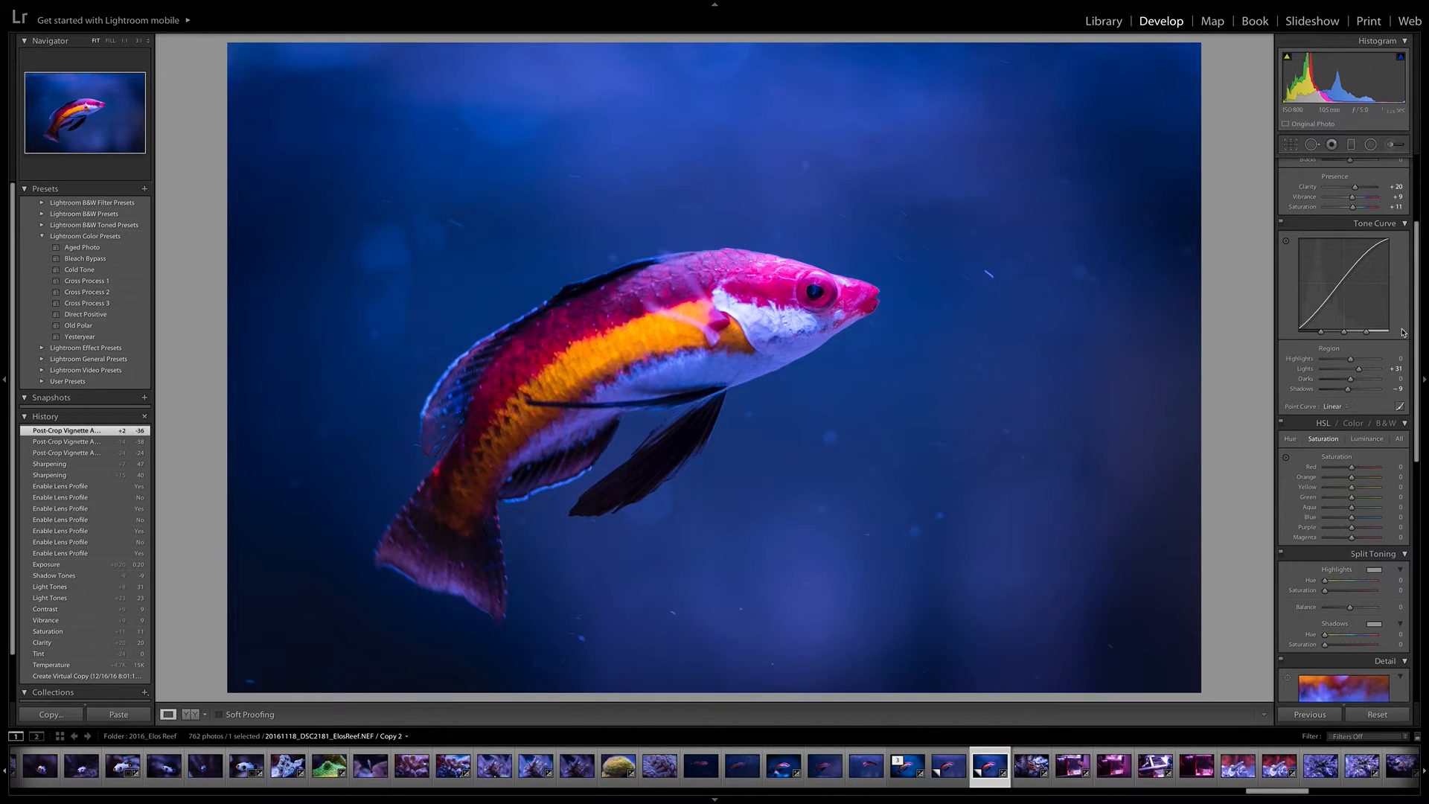
{"action": "scroll", "coordinate": [1411, 270], "scroll_direction": "up", "scroll_amount": 3}
{"action": "scroll", "coordinate": [1412, 270], "scroll_direction": "up", "scroll_amount": 1}
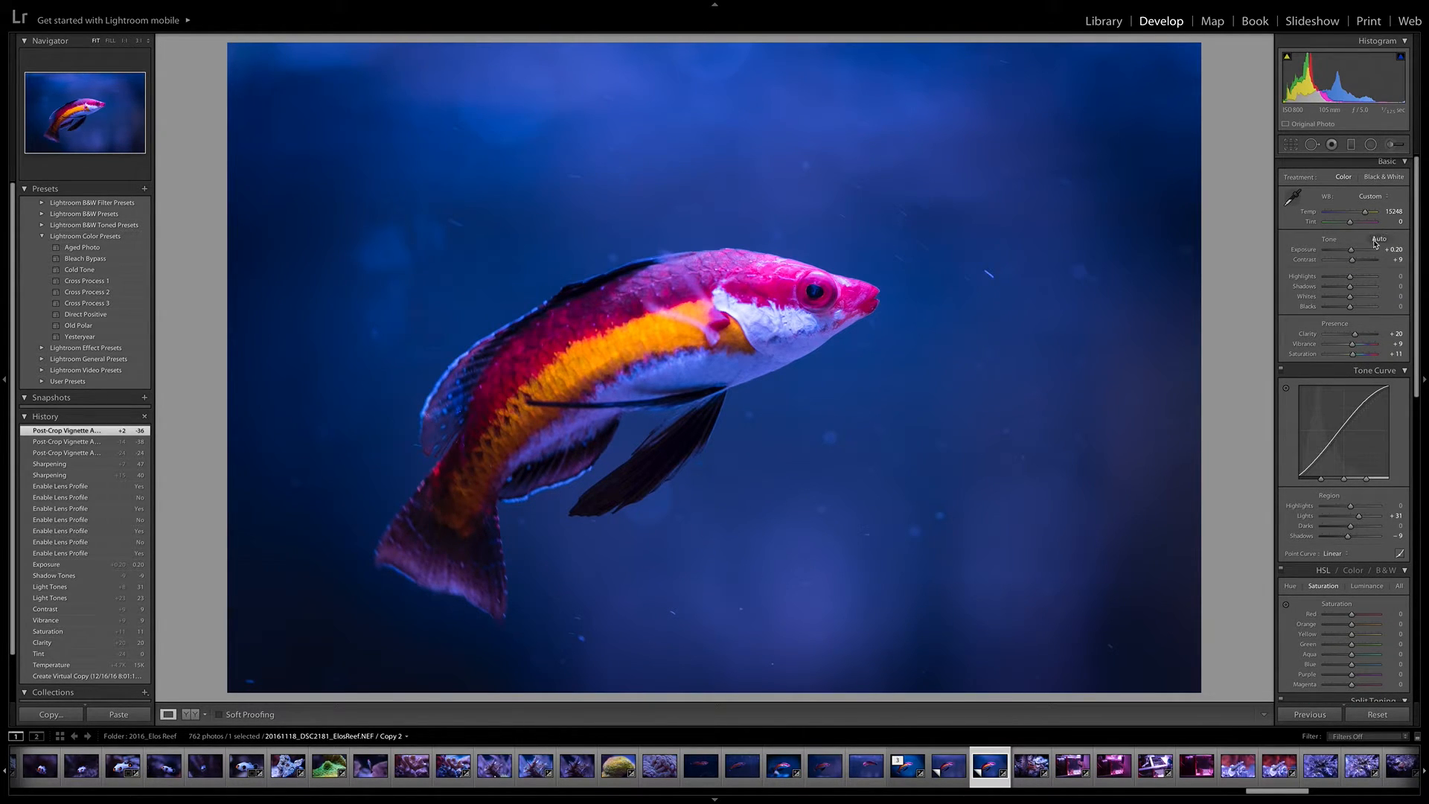
{"action": "left_click", "coordinate": [1290, 144]}
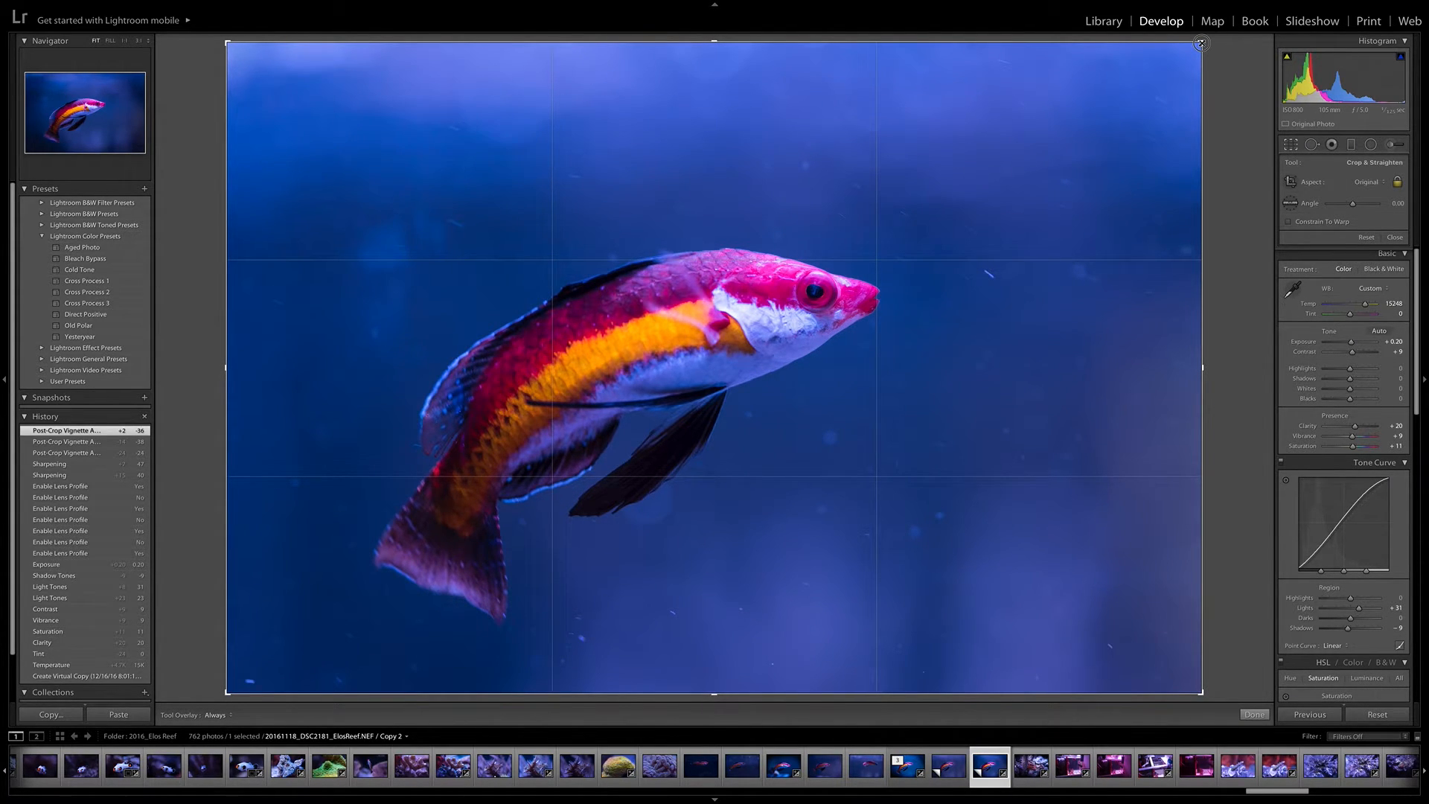
{"action": "left_click_drag", "start_coordinate": [1201, 43], "coordinate": [1187, 73]}
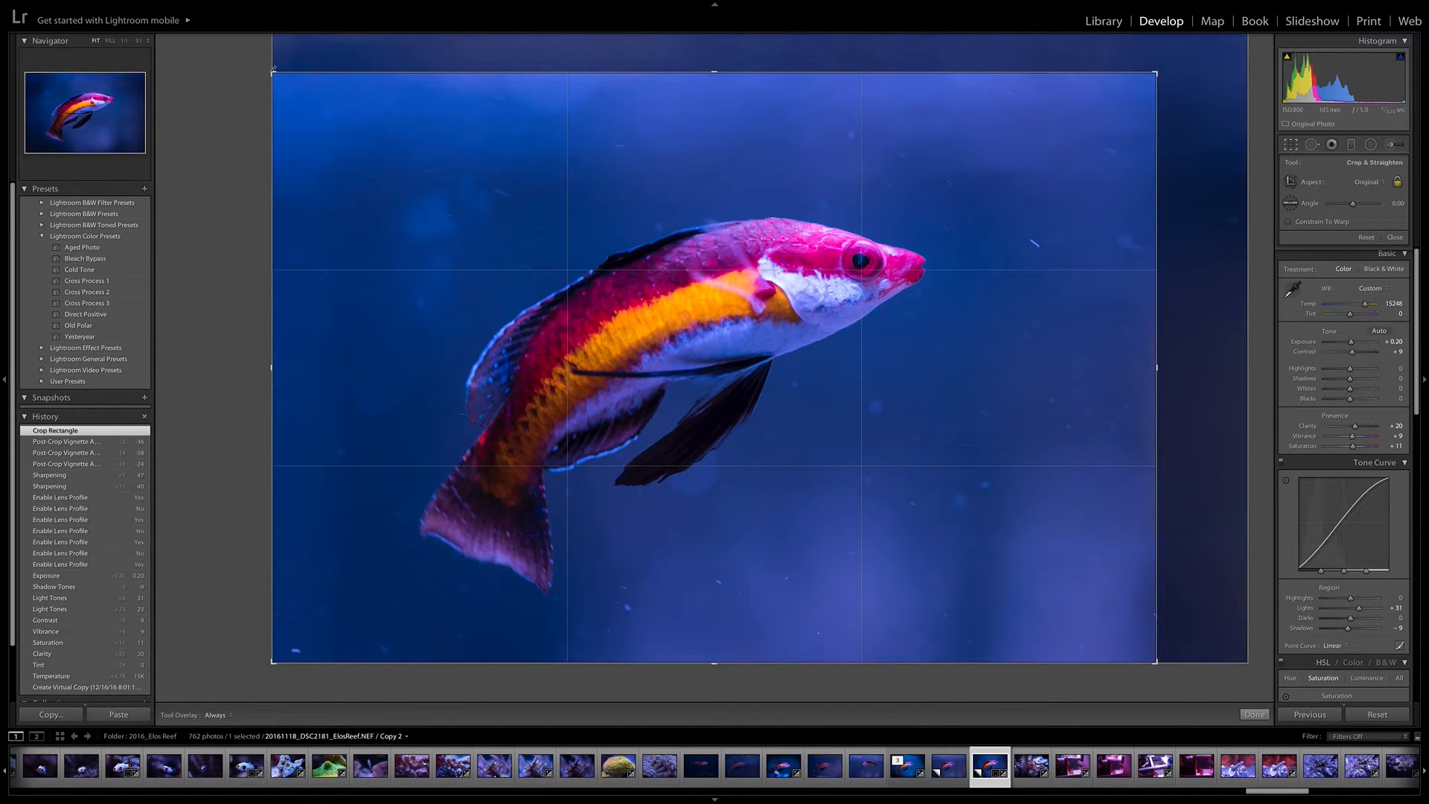
{"action": "left_click_drag", "start_coordinate": [272, 73], "coordinate": [273, 81]}
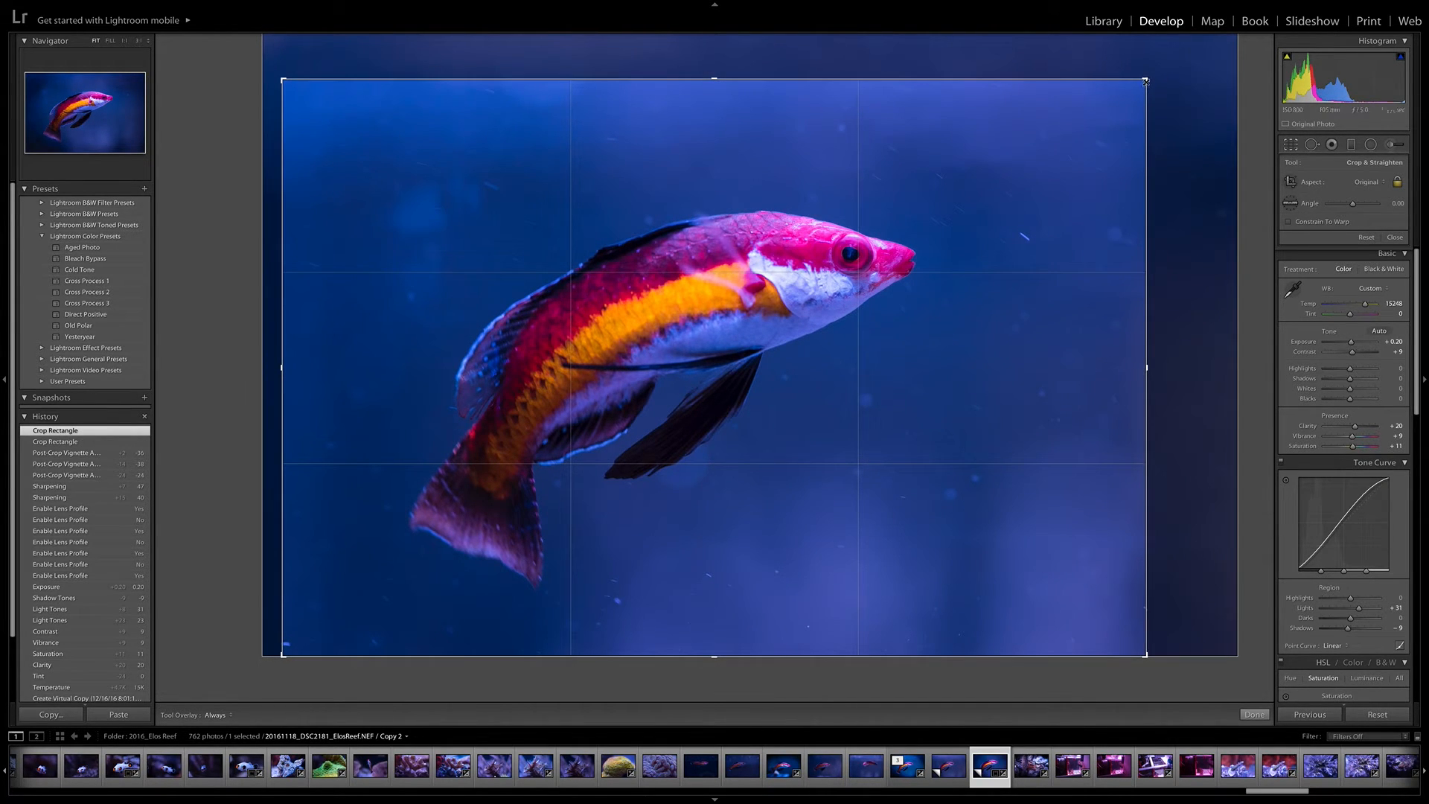
{"action": "left_click_drag", "start_coordinate": [1143, 82], "coordinate": [1142, 84]}
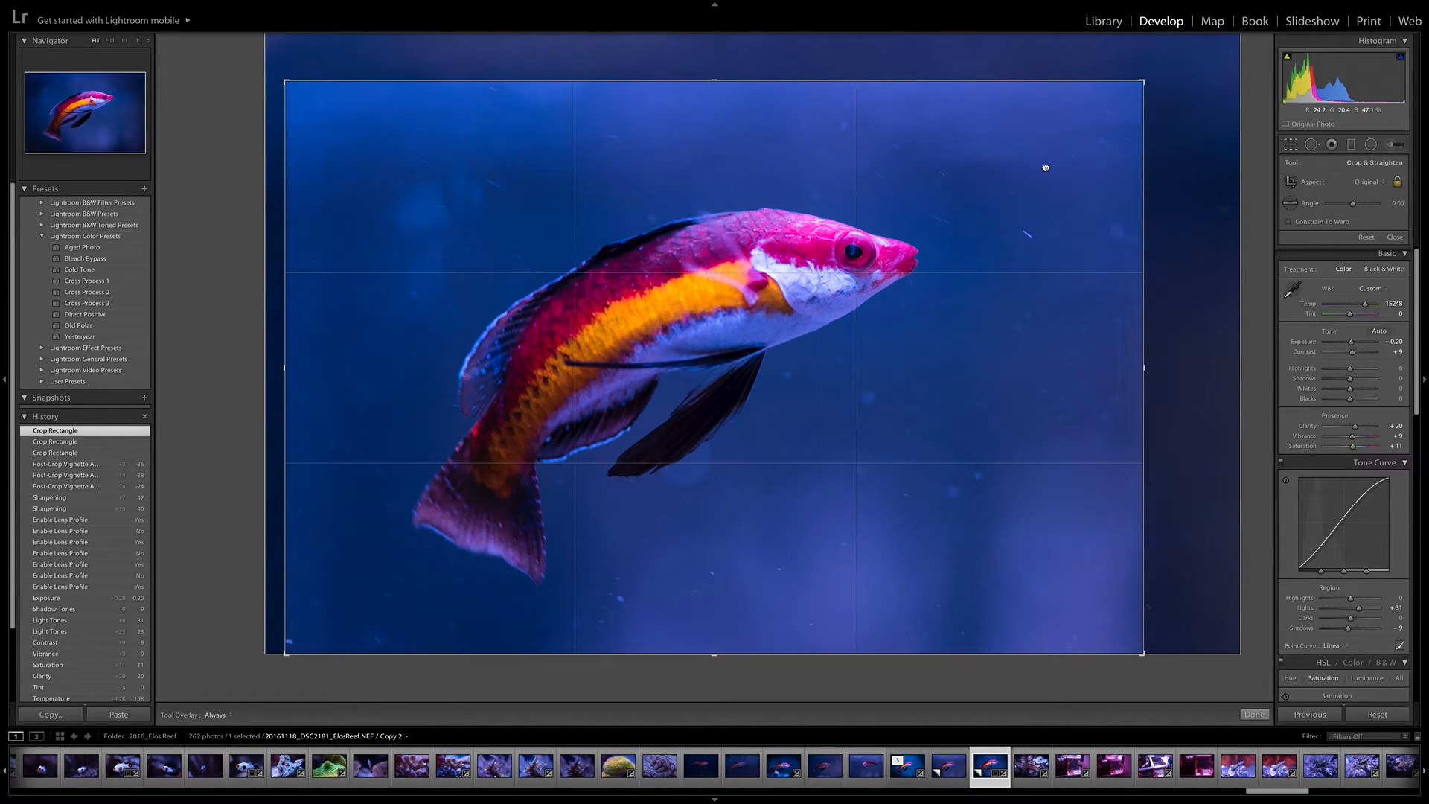
{"action": "key", "text": "Return"}
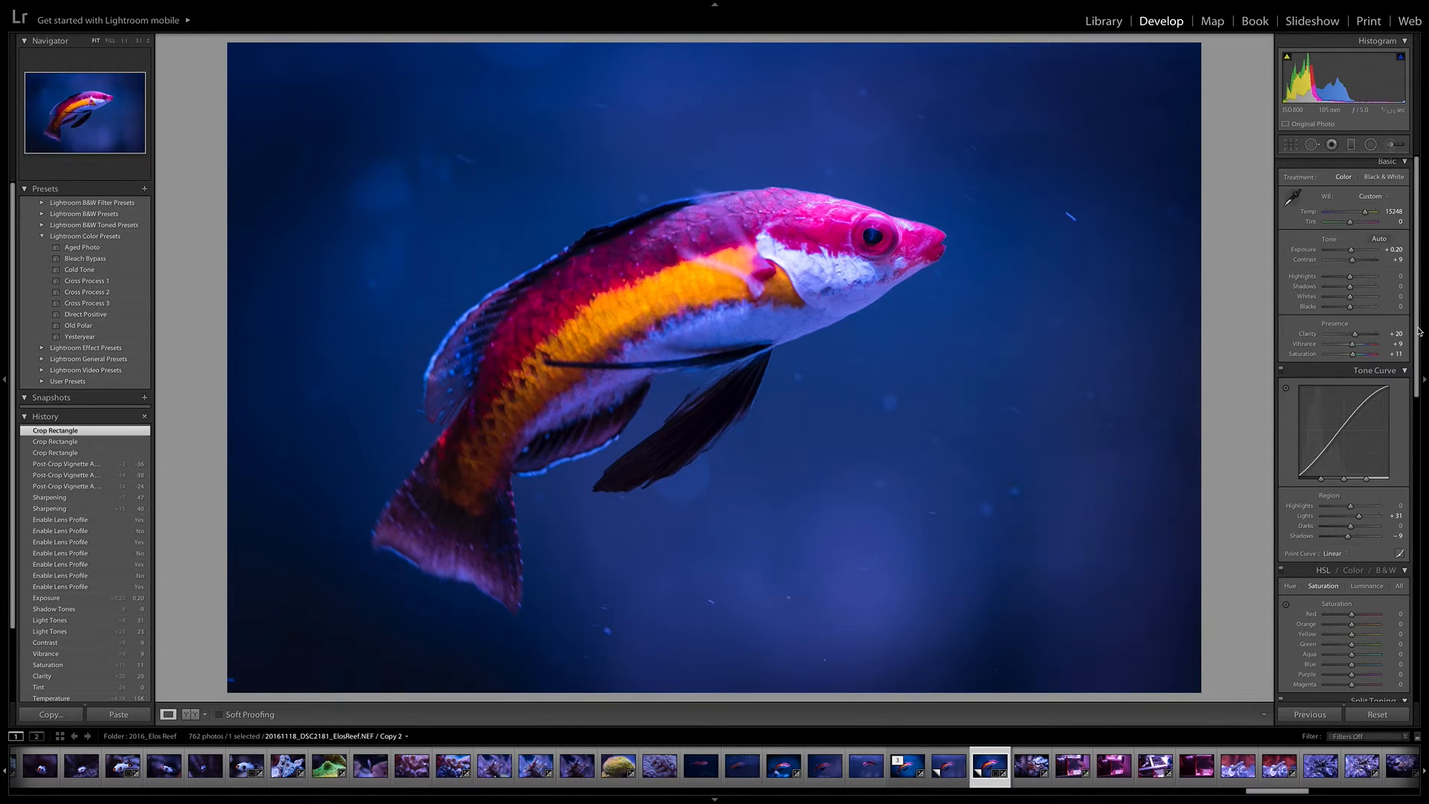
- Shift the HSL hues of the wrasse's colours, setting Red to +2 and Magenta to +29
{"action": "scroll", "coordinate": [1417, 333], "scroll_direction": "down", "scroll_amount": 5}
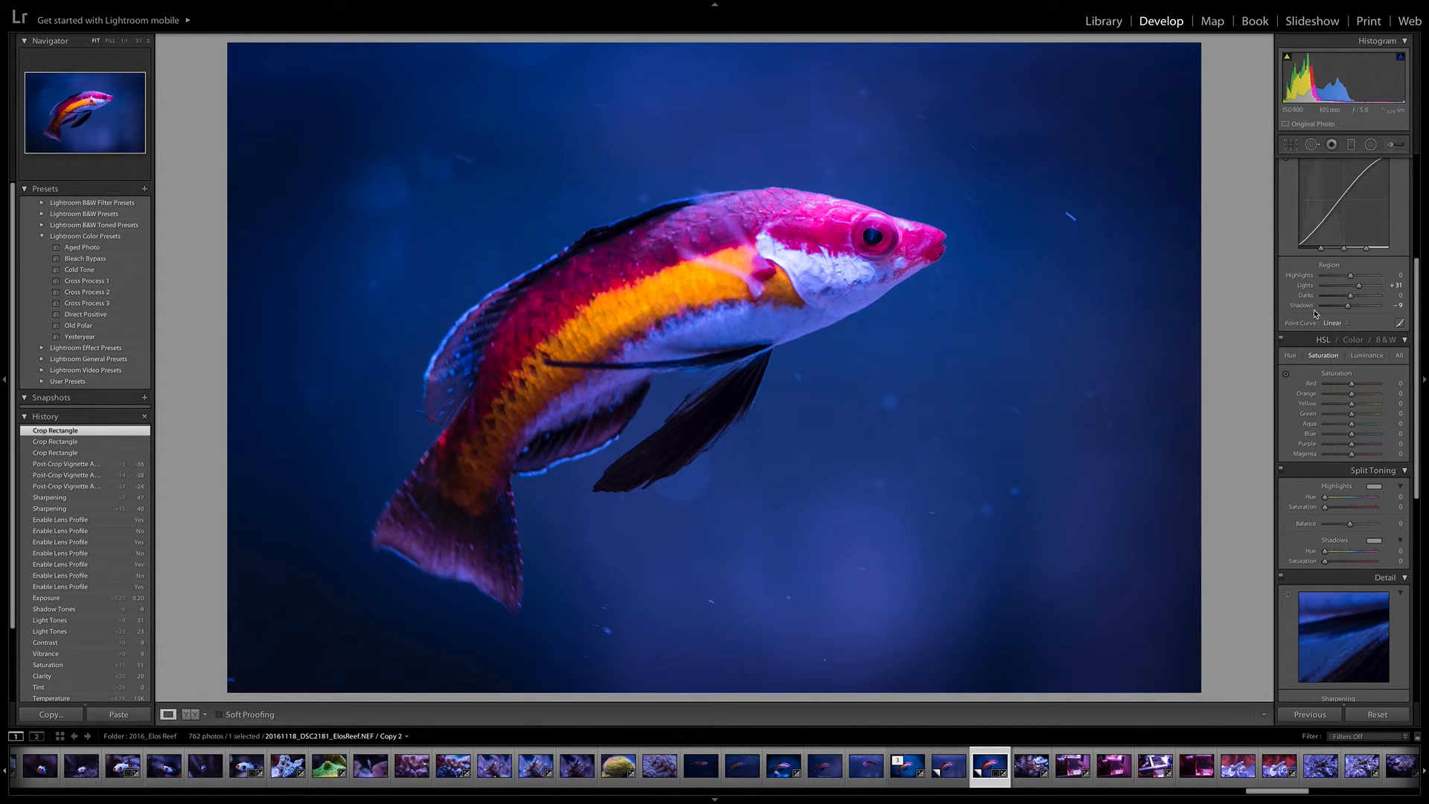
{"action": "left_click", "coordinate": [1290, 356]}
{"action": "left_click", "coordinate": [1324, 356]}
{"action": "left_click", "coordinate": [1290, 356]}
{"action": "left_click", "coordinate": [1367, 356]}
{"action": "left_click", "coordinate": [1289, 356]}
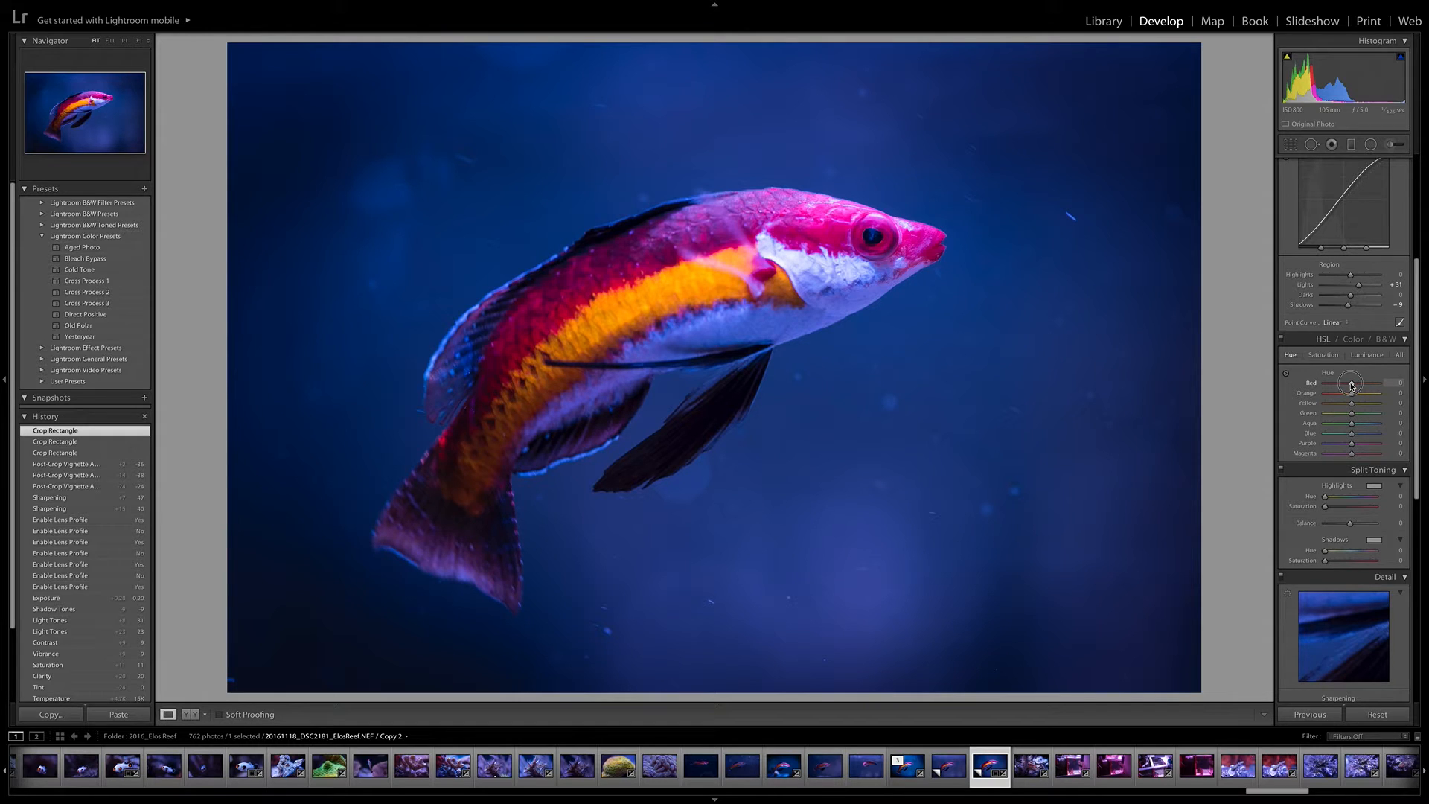
{"action": "mouse_move", "coordinate": [1354, 385]}
{"action": "left_mouse_down"}
{"action": "mouse_move", "coordinate": [1338, 387]}
{"action": "mouse_move", "coordinate": [1352, 386]}
{"action": "left_mouse_up"}
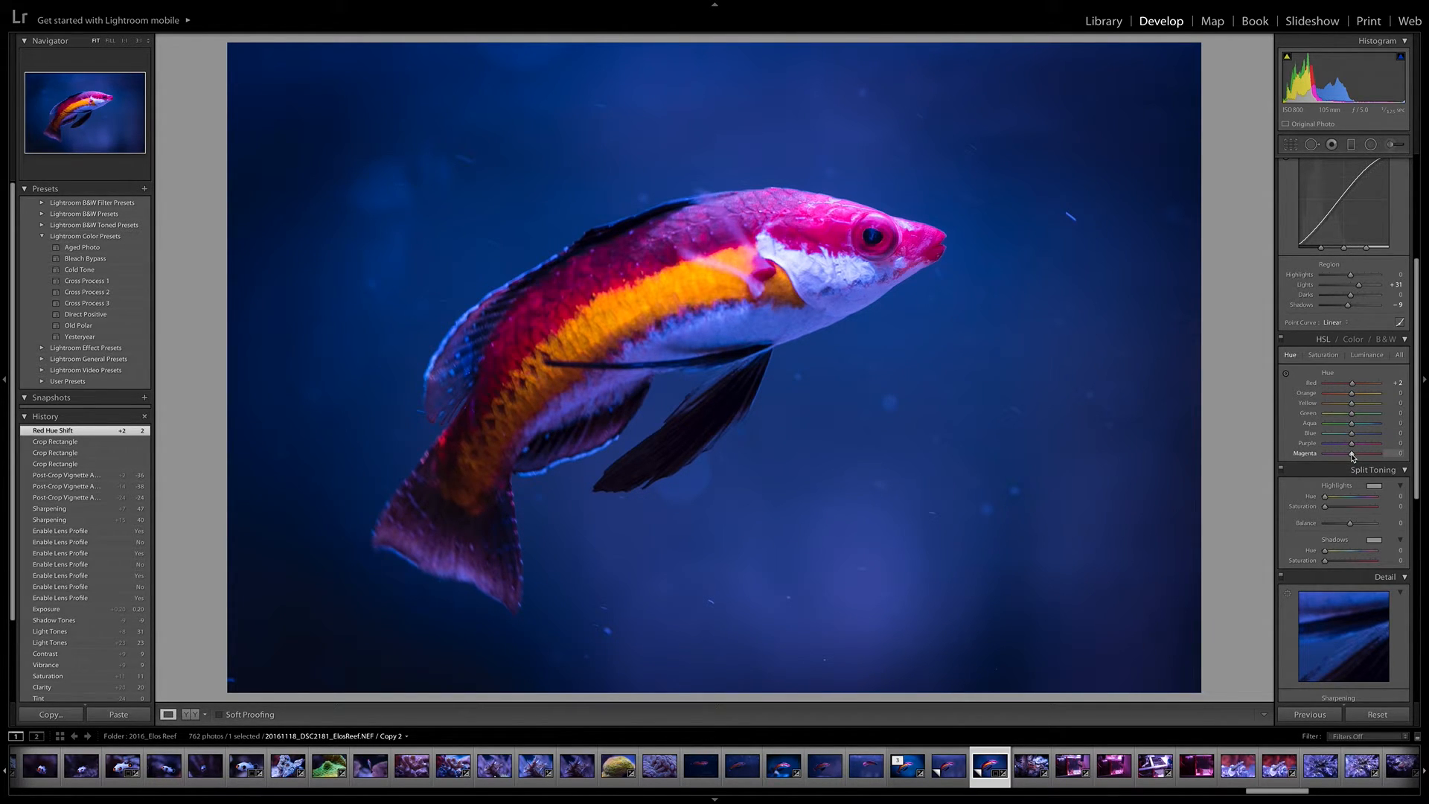
{"action": "left_click_drag", "start_coordinate": [1352, 454], "coordinate": [1368, 456]}
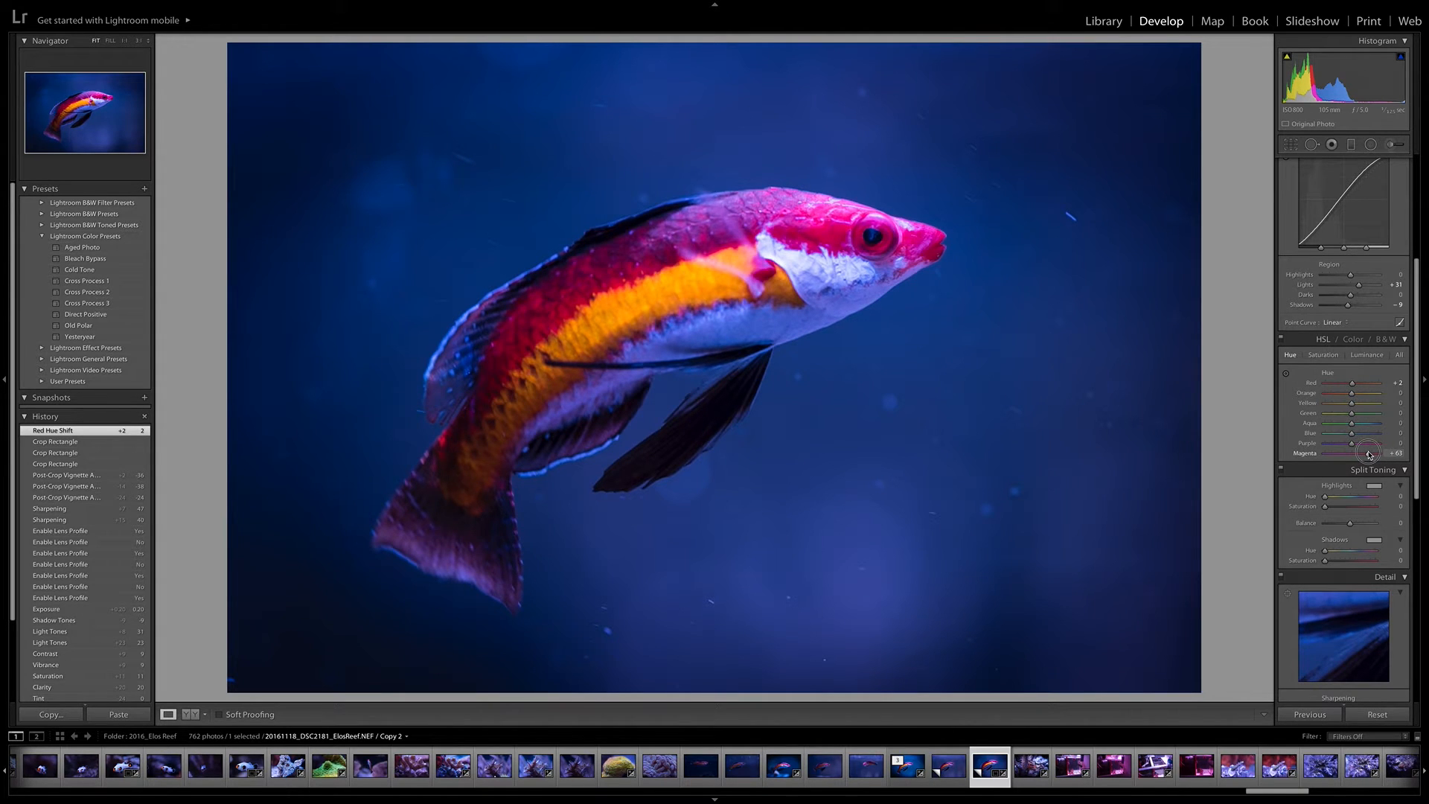
{"action": "mouse_move", "coordinate": [1368, 454]}
{"action": "left_mouse_down"}
{"action": "mouse_move", "coordinate": [1346, 455]}
{"action": "mouse_move", "coordinate": [1360, 454]}
{"action": "left_mouse_up"}
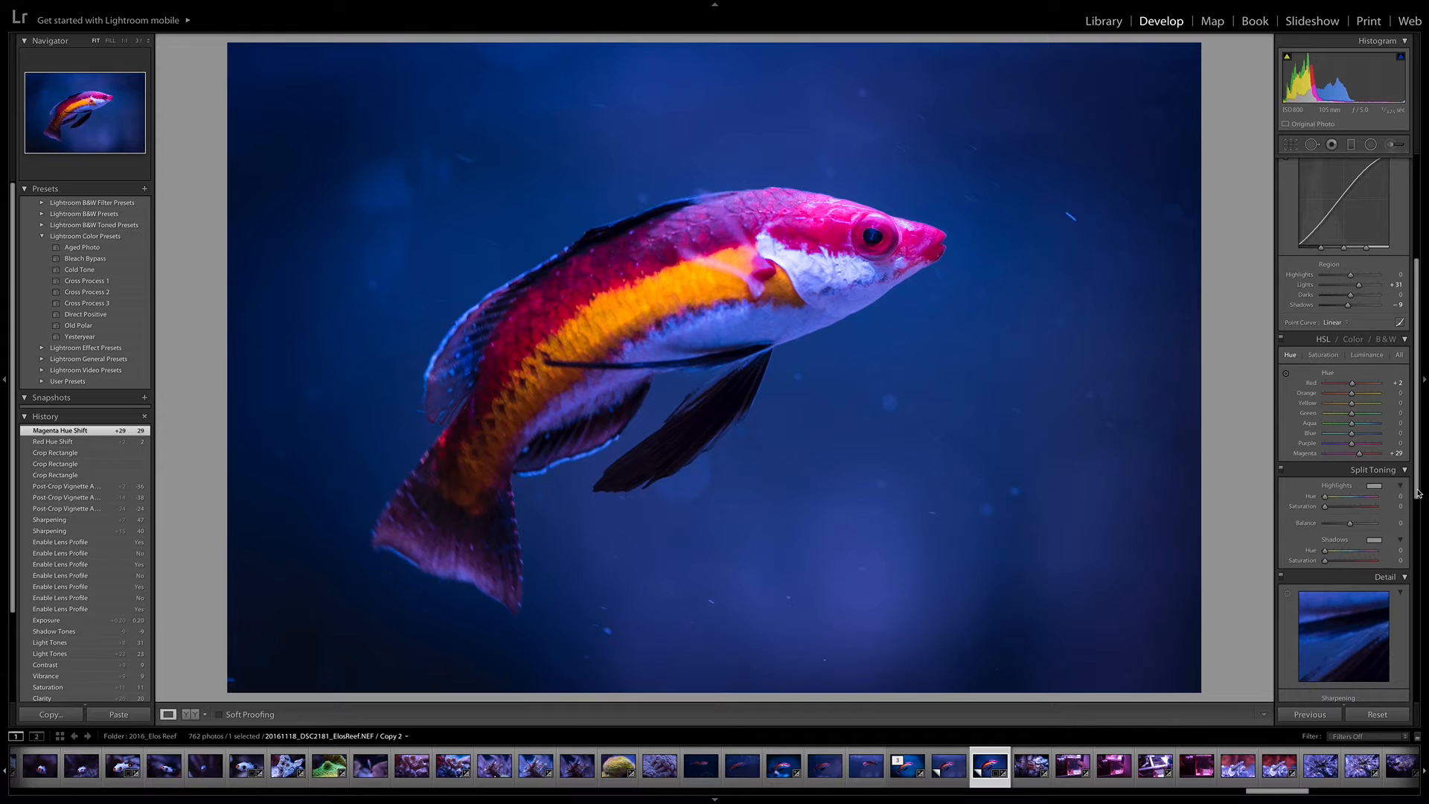
- Switch back and forth between unedited Copy 1 and the cropped, vignetted Copy 2 to compare them, finishing on Copy 2
{"action": "scroll", "coordinate": [1418, 493], "scroll_direction": "up", "scroll_amount": 3}
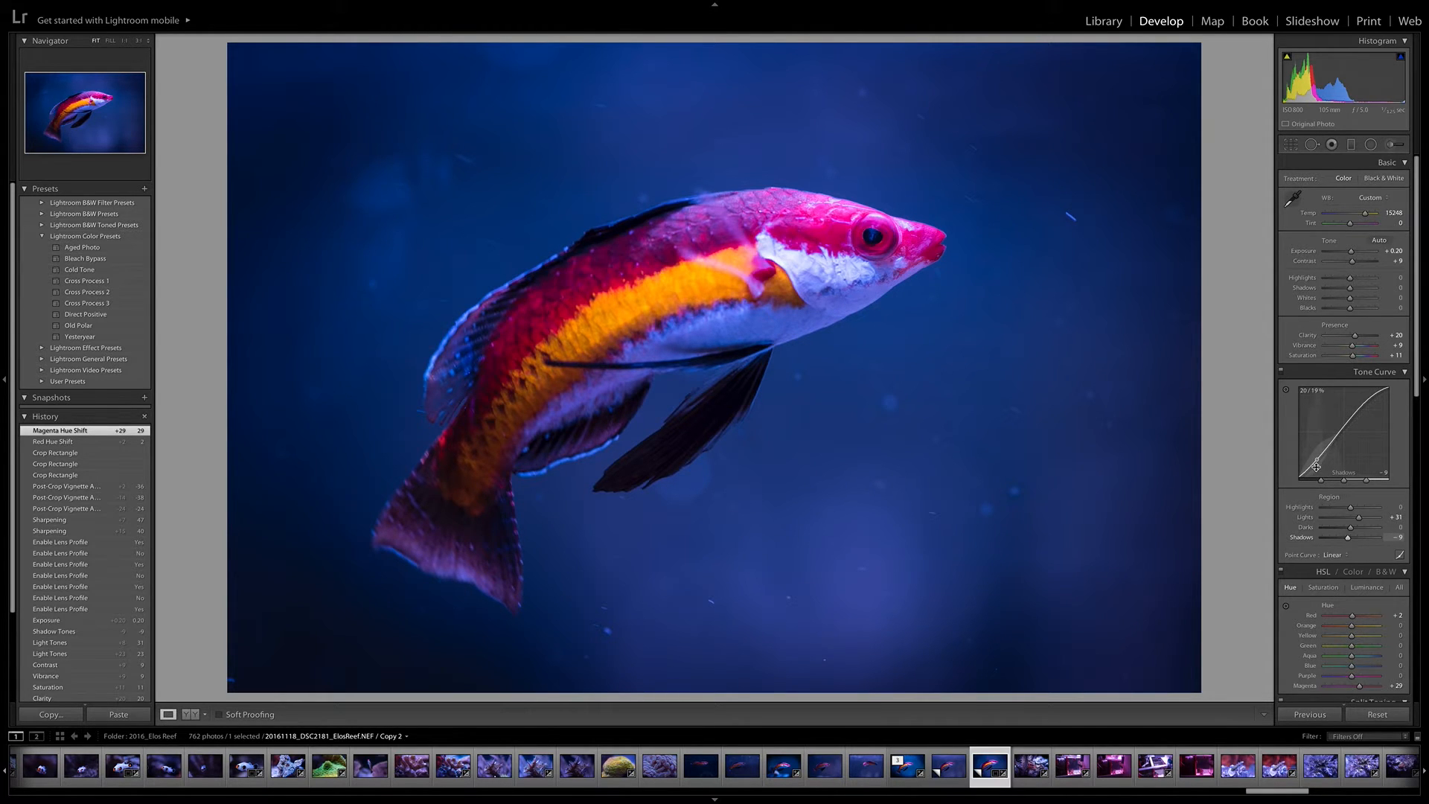
{"action": "left_click", "coordinate": [954, 771]}
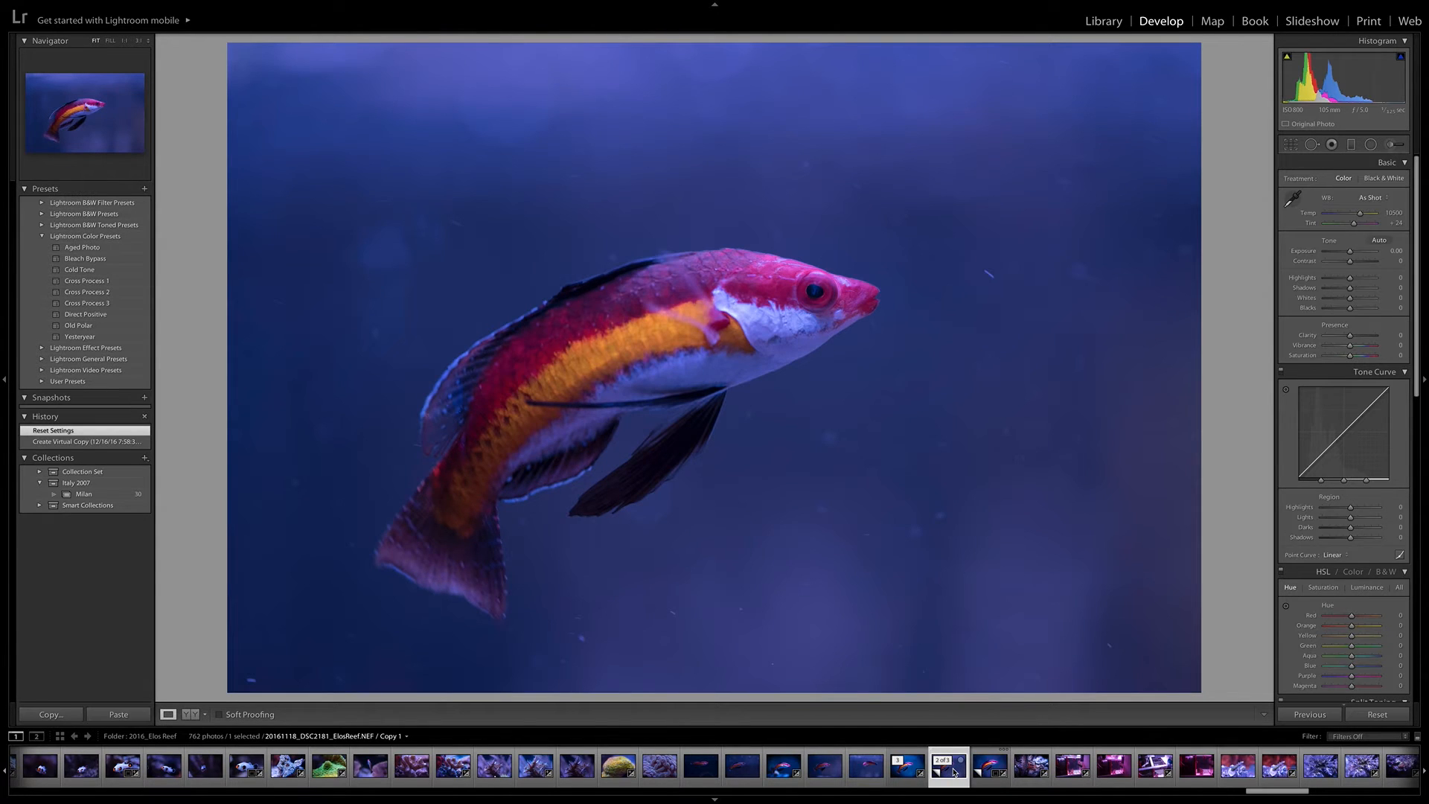
{"action": "left_click", "coordinate": [986, 774]}
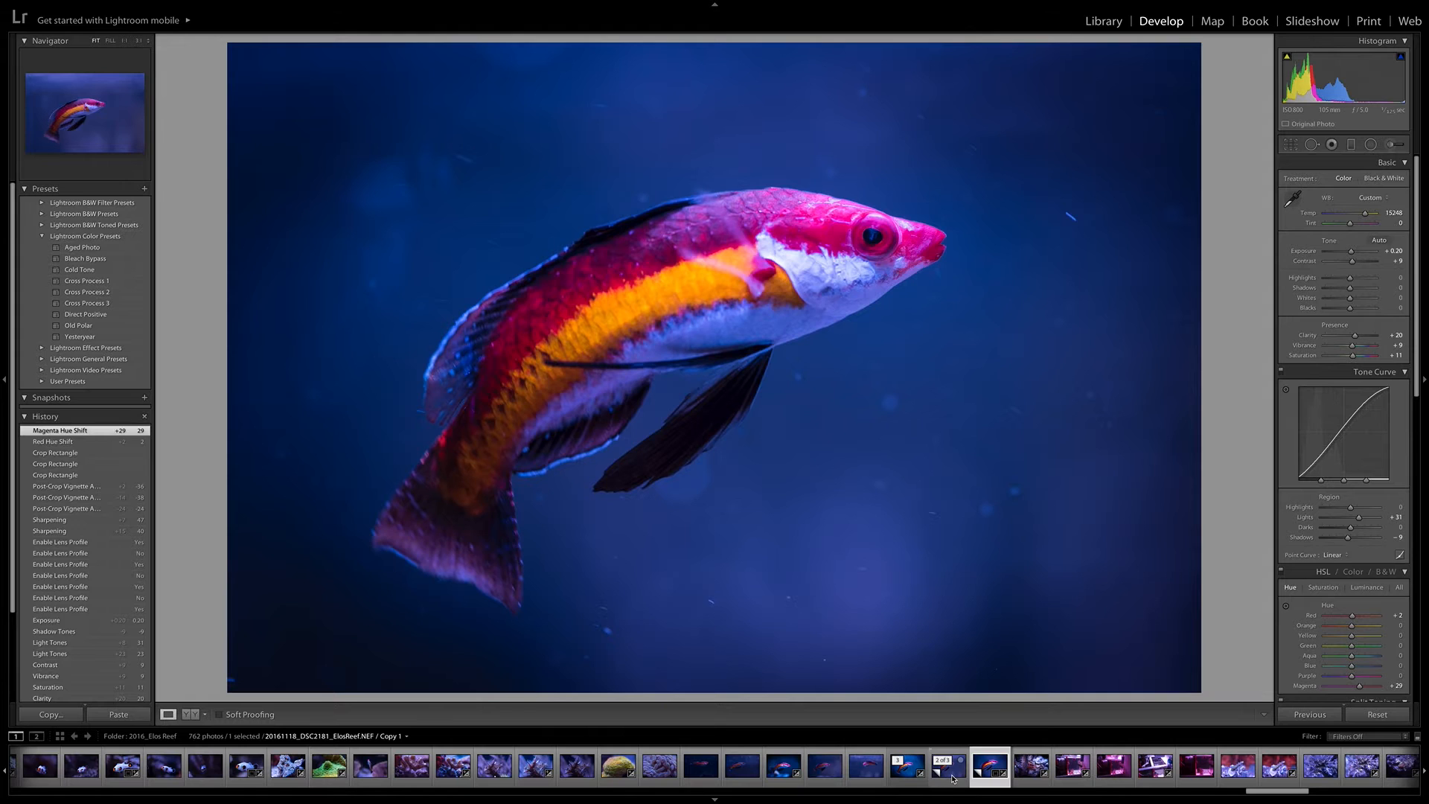
{"action": "left_click", "coordinate": [955, 772]}
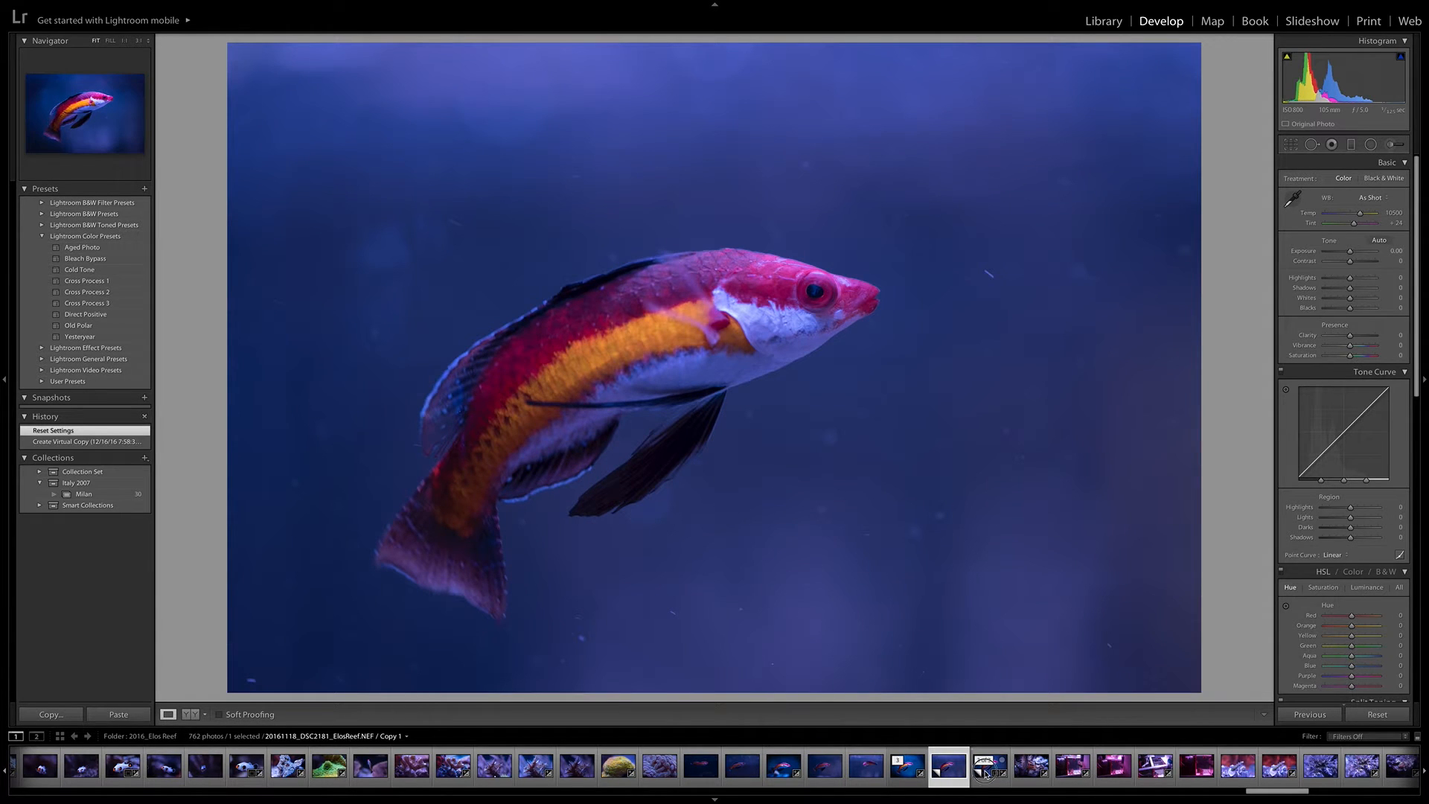
{"action": "left_click", "coordinate": [986, 774]}
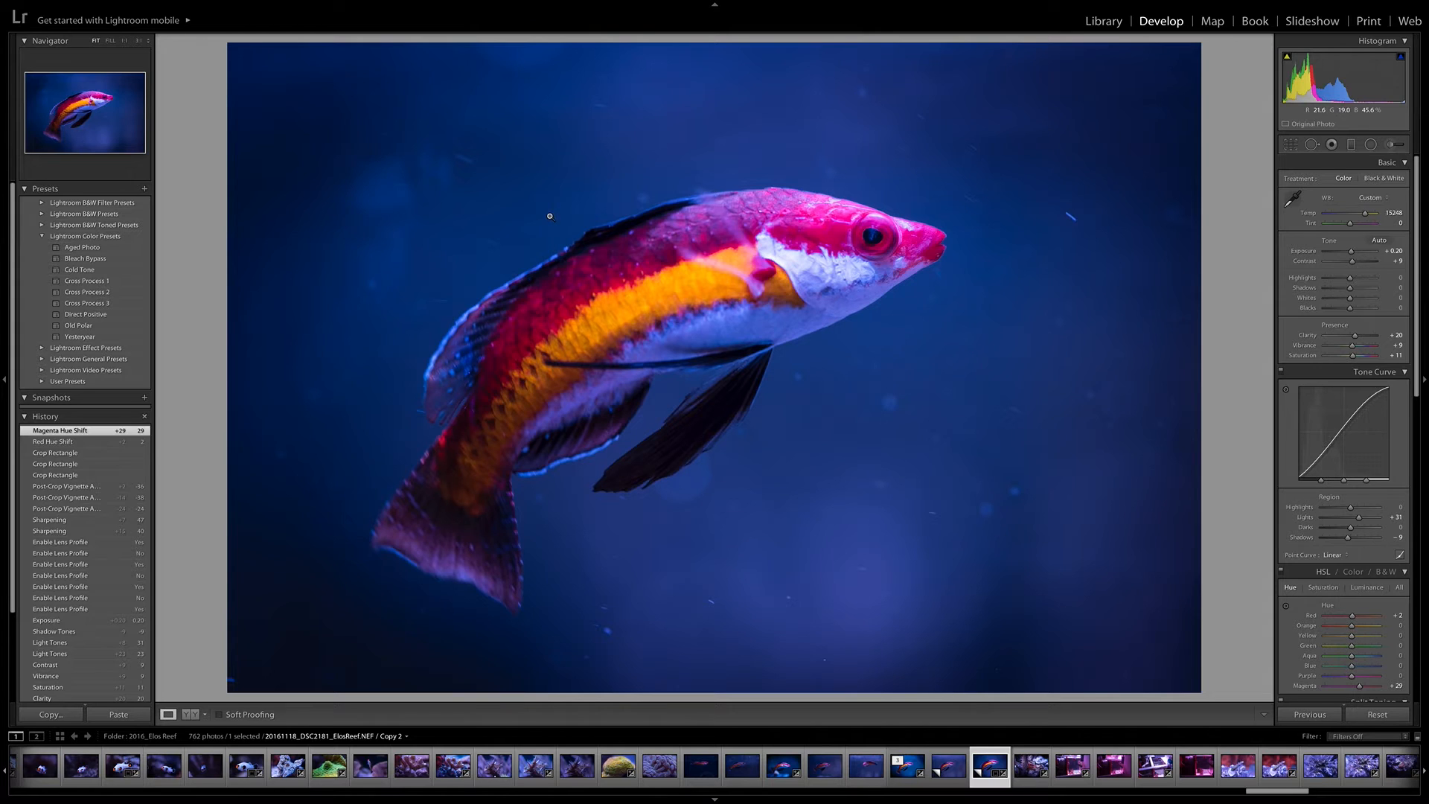
- Export Copy 2 as a PSD to the PSDs subfolder under a unique file name and open it in Adobe Photoshop CC 2017
{"action": "key", "text": "super+shift+e"}
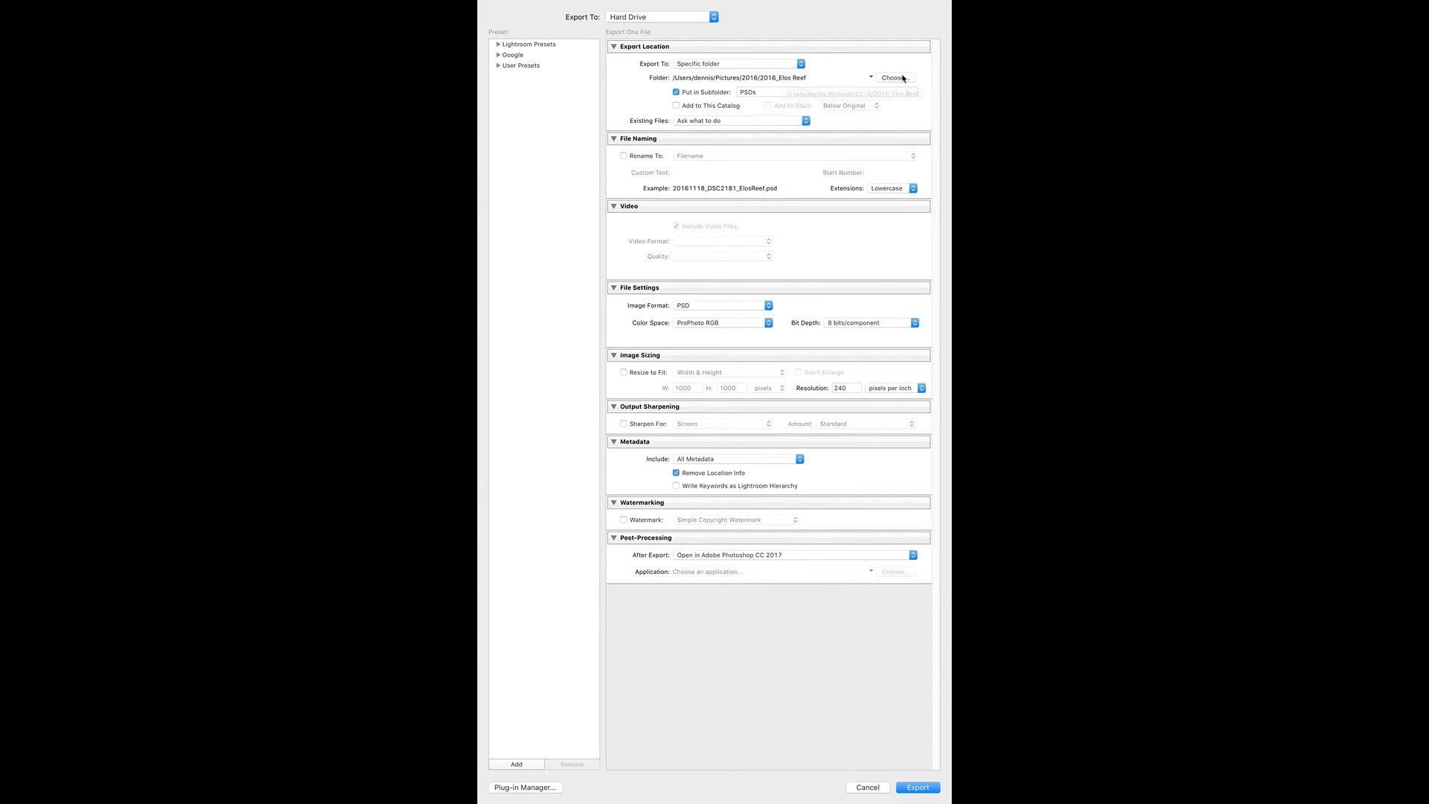
{"action": "left_click", "coordinate": [917, 788]}
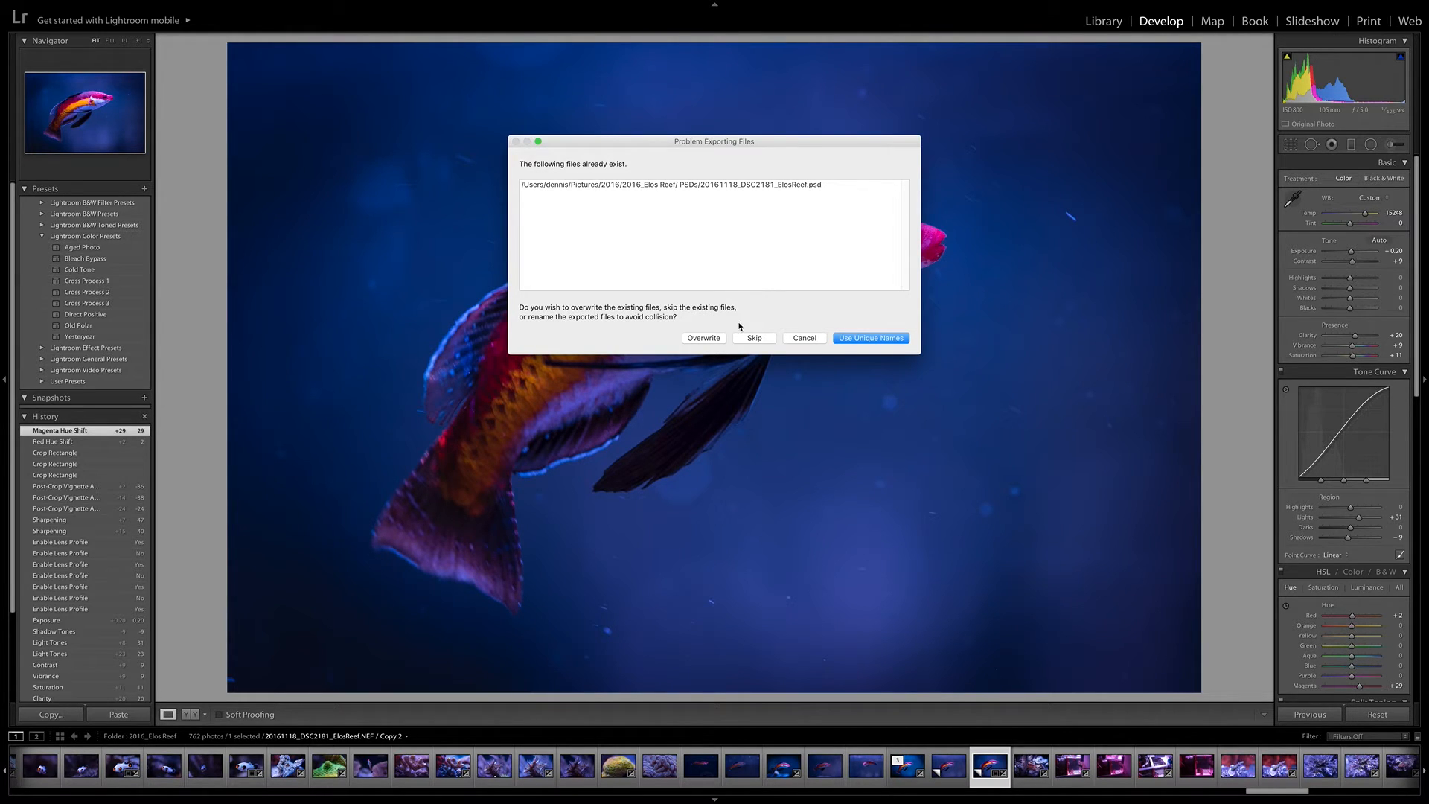
{"action": "left_click", "coordinate": [858, 339]}
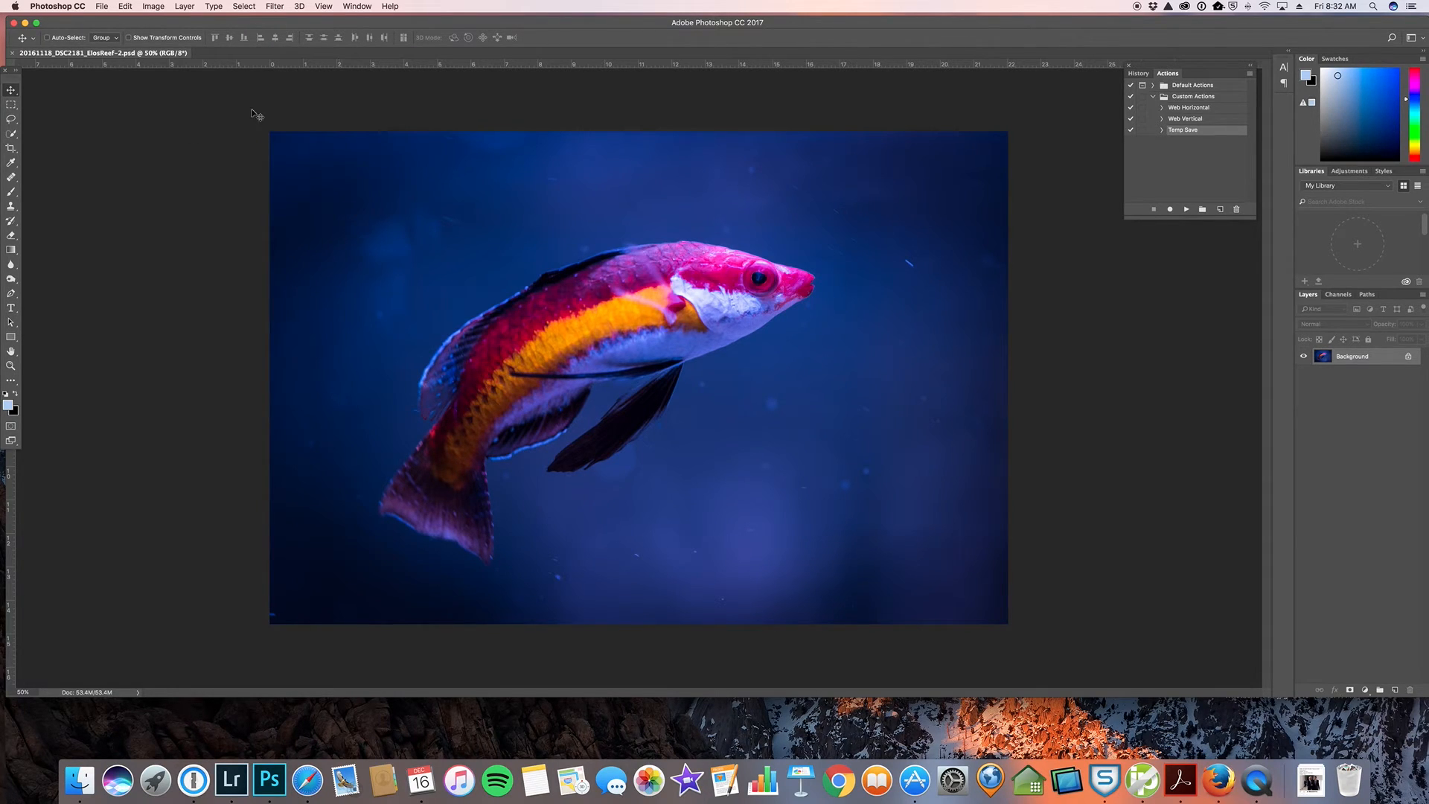
- Remove the bright specks from the water around the wrasse's back, tail and belly with the Healing Brush, sampling clean background
{"action": "left_click", "coordinate": [12, 177]}
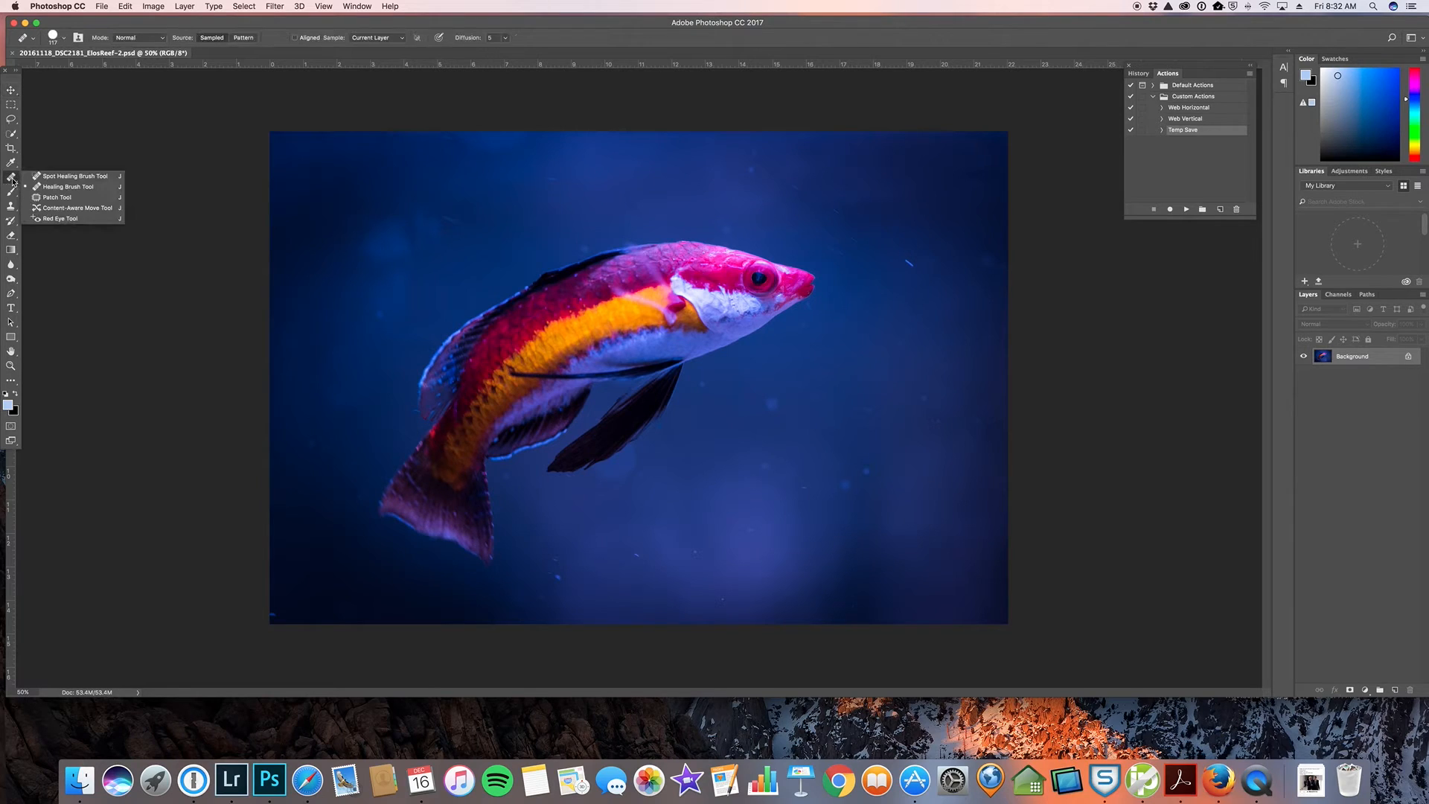
{"action": "left_click", "coordinate": [50, 188]}
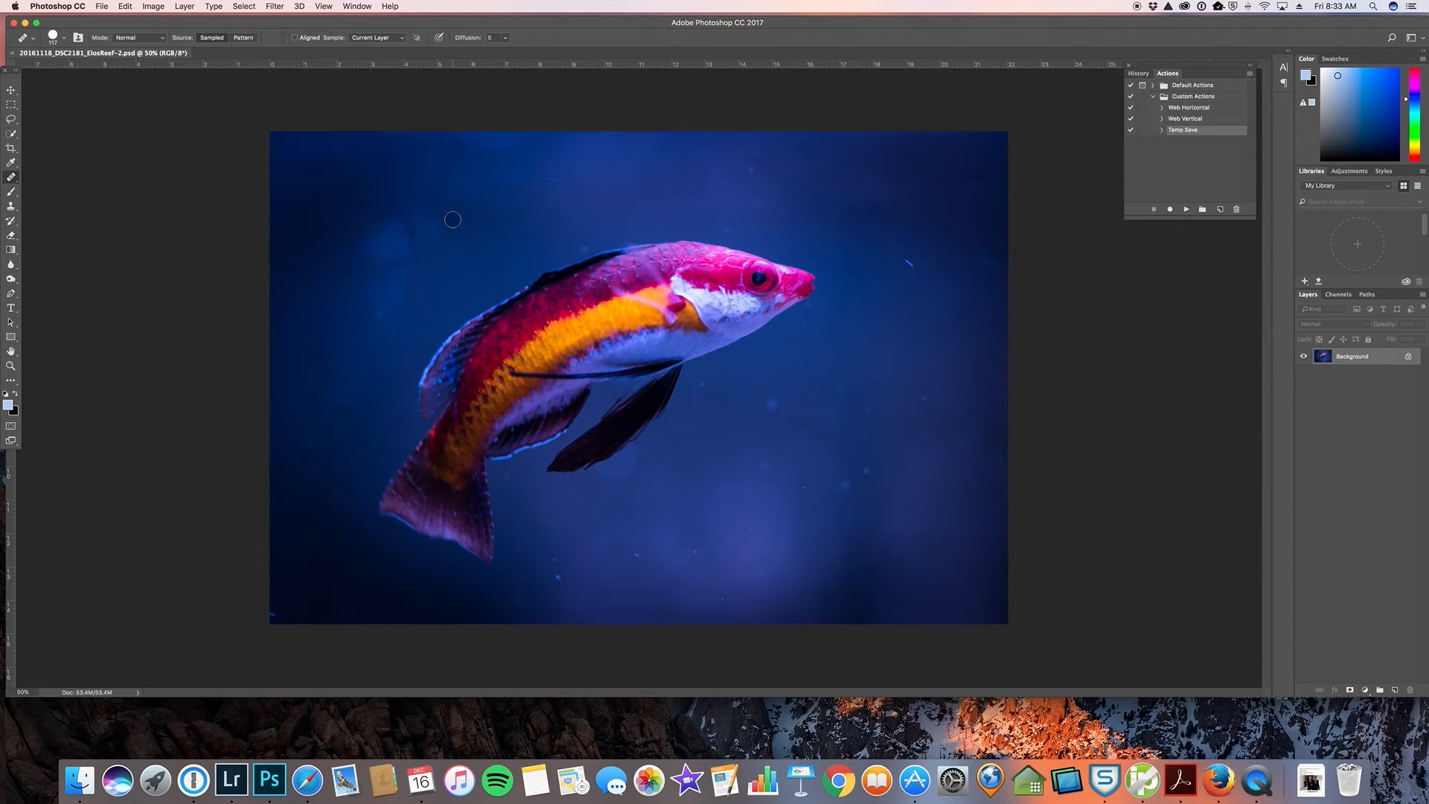
{"action": "mouse_move", "coordinate": [455, 221]}
{"action": "left_mouse_down"}
{"action": "mouse_move", "coordinate": [441, 223]}
{"action": "mouse_move", "coordinate": [477, 292]}
{"action": "mouse_move", "coordinate": [455, 305]}
{"action": "mouse_move", "coordinate": [440, 287]}
{"action": "left_mouse_up"}
{"action": "left_click", "coordinate": [421, 223]}
{"action": "left_click", "coordinate": [447, 233]}
{"action": "left_click", "coordinate": [401, 233]}
{"action": "left_click", "coordinate": [417, 251]}
{"action": "left_click", "coordinate": [681, 365]}
{"action": "left_click", "coordinate": [552, 343]}
{"action": "left_click", "coordinate": [544, 345]}
{"action": "left_click", "coordinate": [610, 320]}
{"action": "left_click", "coordinate": [512, 232]}
{"action": "left_click", "coordinate": [390, 273]}
{"action": "left_click", "coordinate": [400, 238]}
{"action": "left_click", "coordinate": [416, 307]}
{"action": "left_click", "coordinate": [385, 310]}
{"action": "left_click", "coordinate": [445, 307]}
{"action": "left_click", "coordinate": [462, 279]}
{"action": "left_click_drag", "start_coordinate": [476, 232], "coordinate": [481, 238]}
{"action": "left_click_drag", "start_coordinate": [404, 353], "coordinate": [408, 334]}
{"action": "left_click_drag", "start_coordinate": [543, 226], "coordinate": [538, 230]}
{"action": "left_click", "coordinate": [431, 191], "text": "alt"}
{"action": "left_click", "coordinate": [396, 205]}
{"action": "left_click_drag", "start_coordinate": [392, 200], "coordinate": [387, 201]}
- Undo the last two healing strokes above the wrasse's dorsal fin by stepping back through the history
{"action": "left_click_drag", "start_coordinate": [576, 248], "coordinate": [581, 249]}
{"action": "left_click", "coordinate": [1138, 73]}
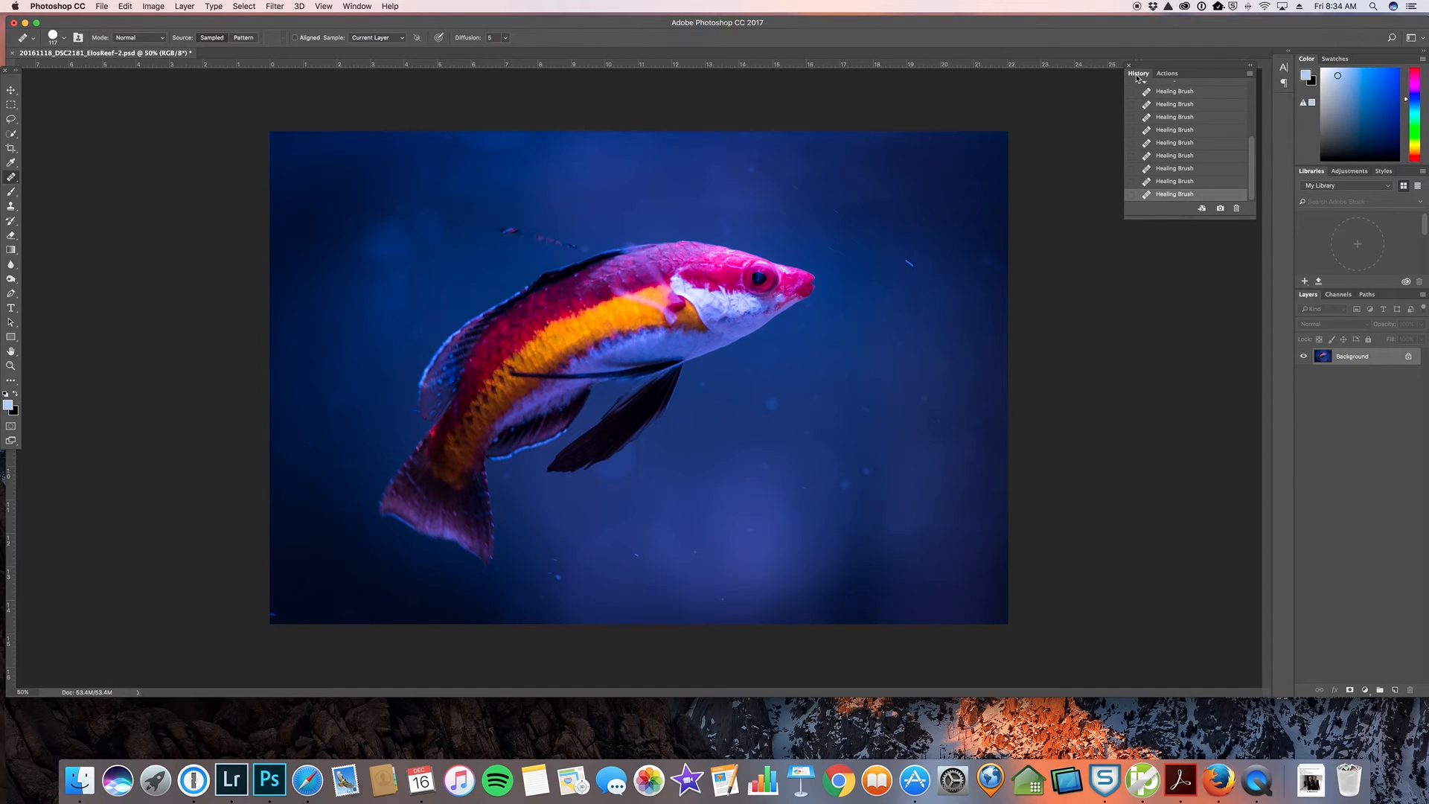
{"action": "left_click", "coordinate": [1173, 182]}
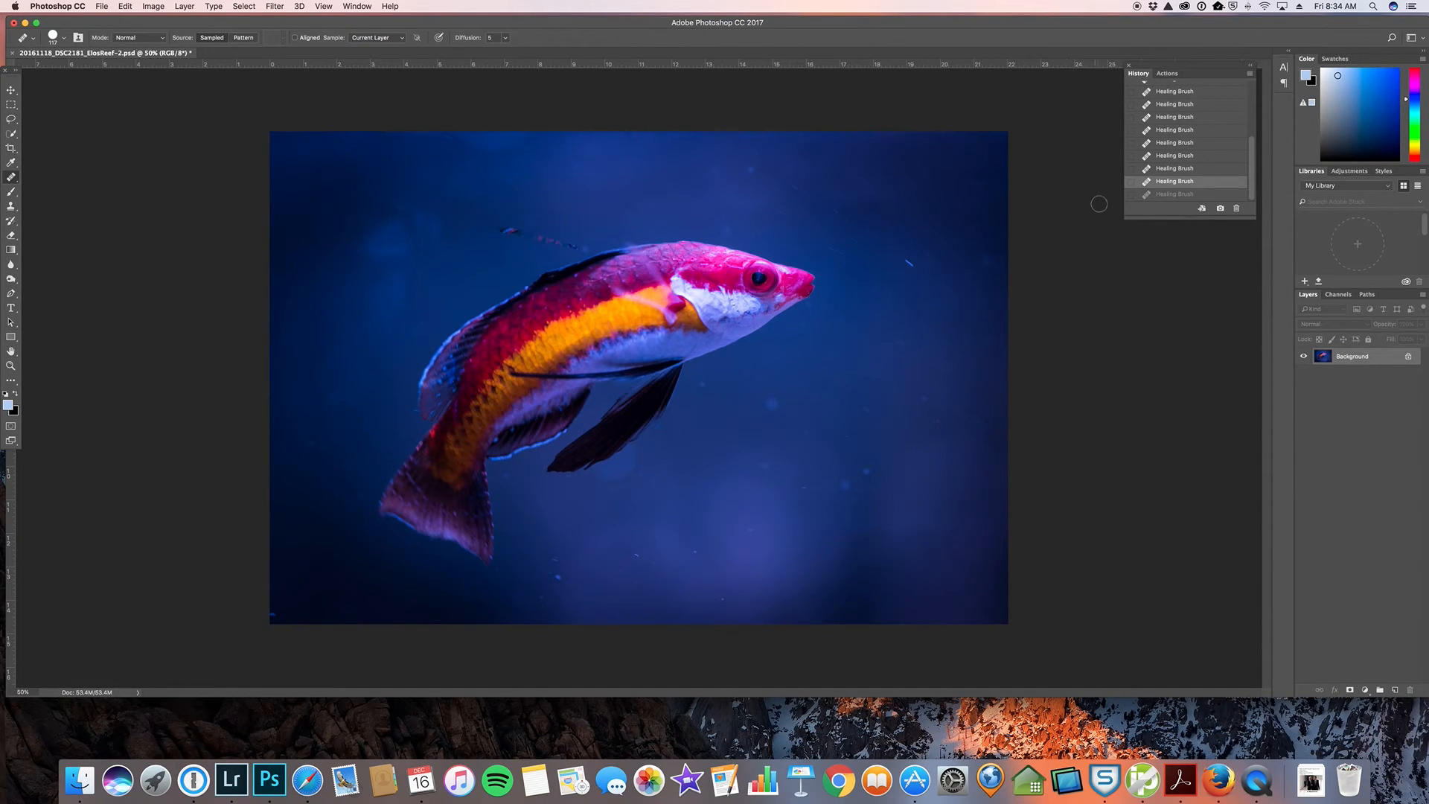
{"action": "left_click", "coordinate": [1167, 169]}
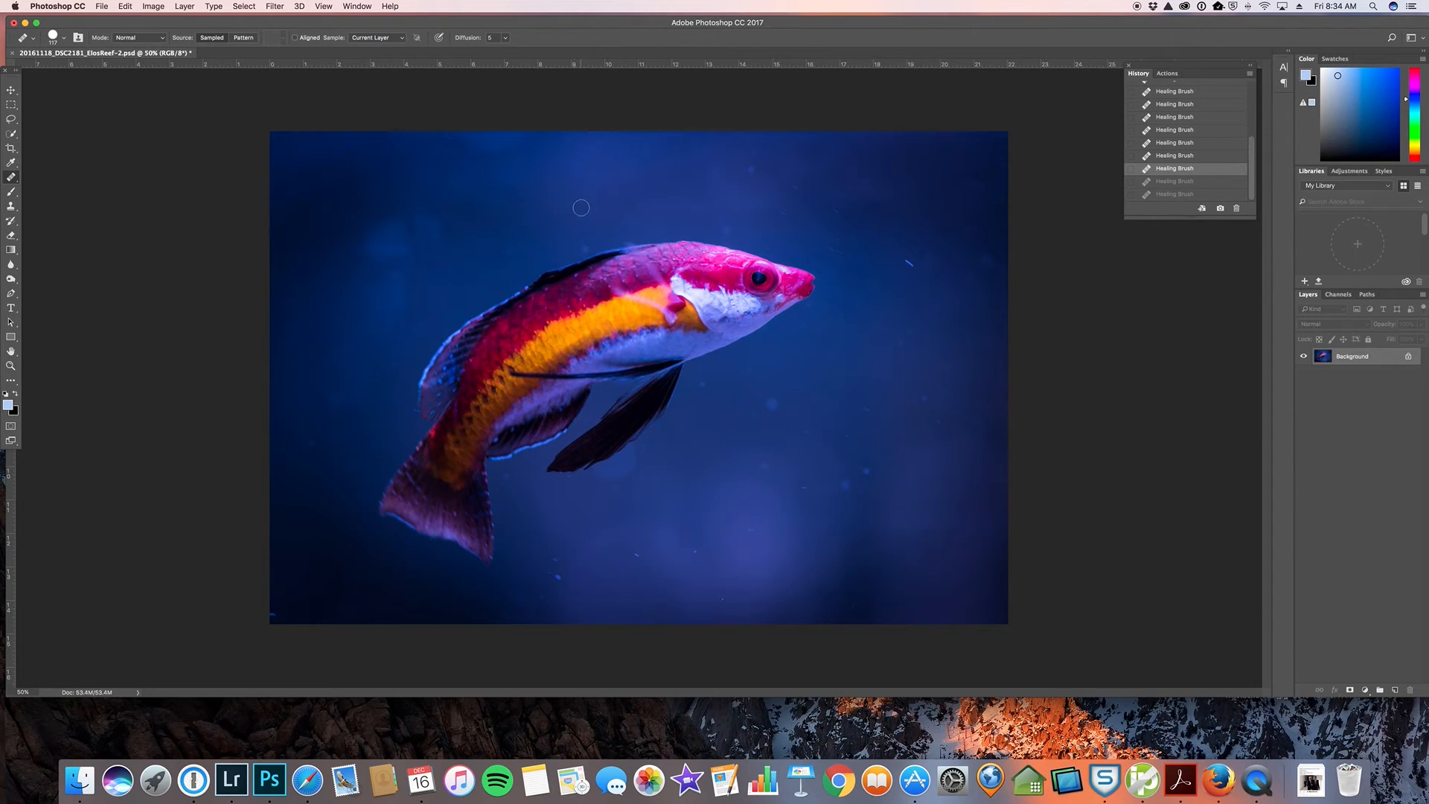
- Heal the remaining specks in the water above and in front of the wrasse's head, beside its tail and under its belly
{"action": "left_click_drag", "start_coordinate": [752, 170], "coordinate": [751, 170]}
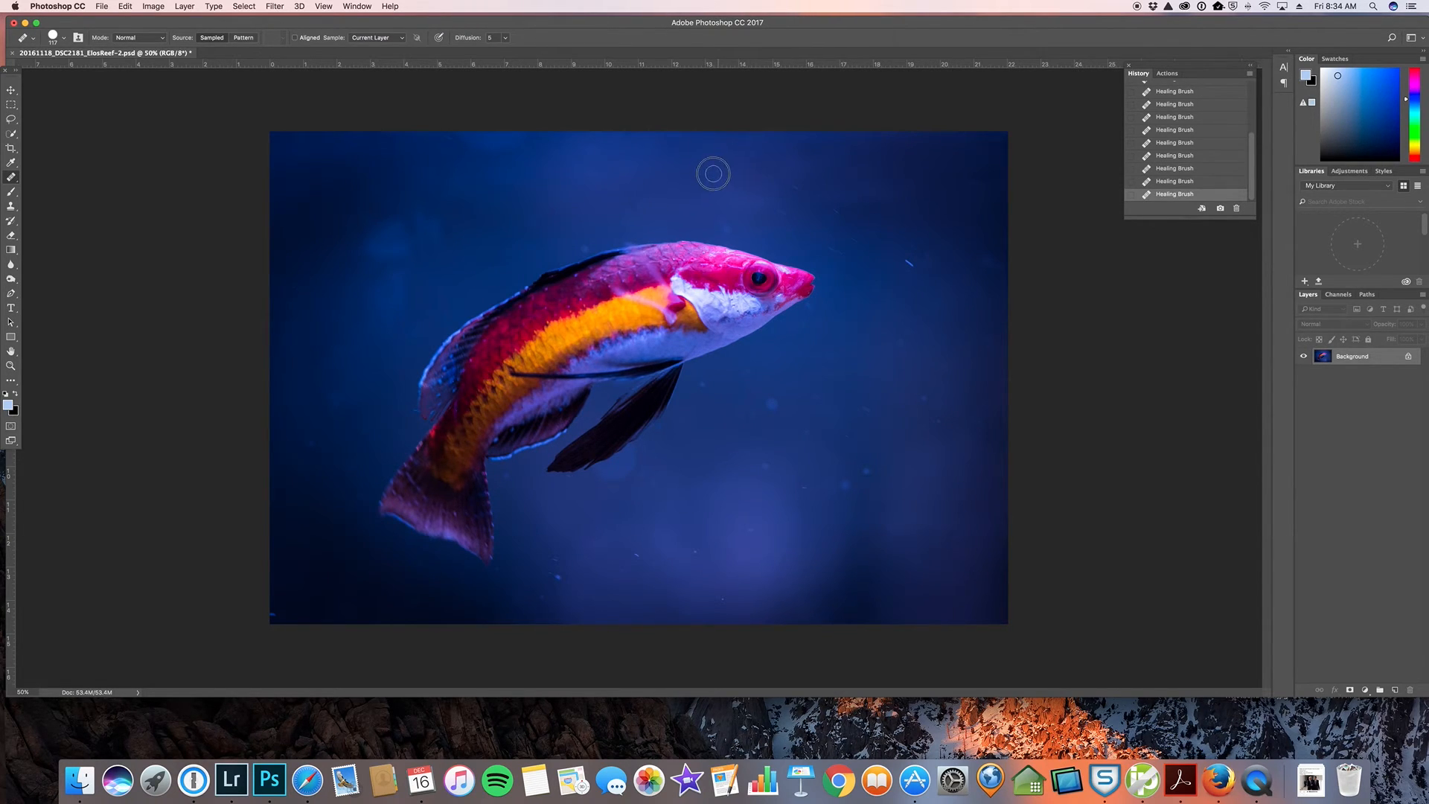
{"action": "left_click_drag", "start_coordinate": [751, 151], "coordinate": [755, 156]}
{"action": "mouse_move", "coordinate": [774, 205]}
{"action": "left_mouse_down"}
{"action": "mouse_move", "coordinate": [784, 212]}
{"action": "mouse_move", "coordinate": [792, 185]}
{"action": "left_mouse_up"}
{"action": "mouse_move", "coordinate": [819, 248]}
{"action": "left_mouse_down"}
{"action": "mouse_move", "coordinate": [842, 252]}
{"action": "mouse_move", "coordinate": [823, 247]}
{"action": "left_mouse_up"}
{"action": "left_click", "coordinate": [428, 442]}
{"action": "left_click", "coordinate": [704, 381]}
- Outline the wrasse loosely with the Lasso tool and invert the selection so it covers the background
{"action": "left_click", "coordinate": [10, 120]}
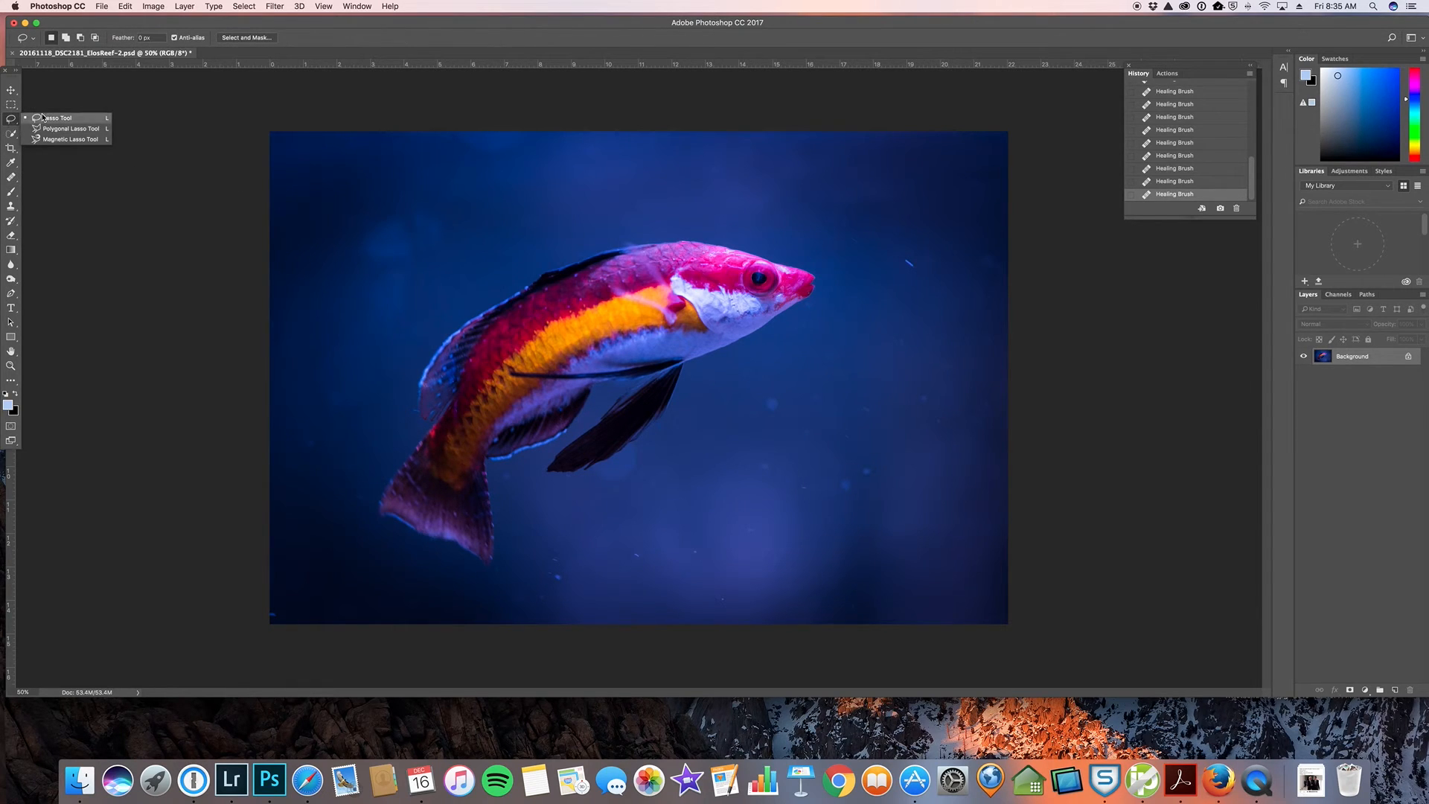
{"action": "left_click", "coordinate": [46, 118]}
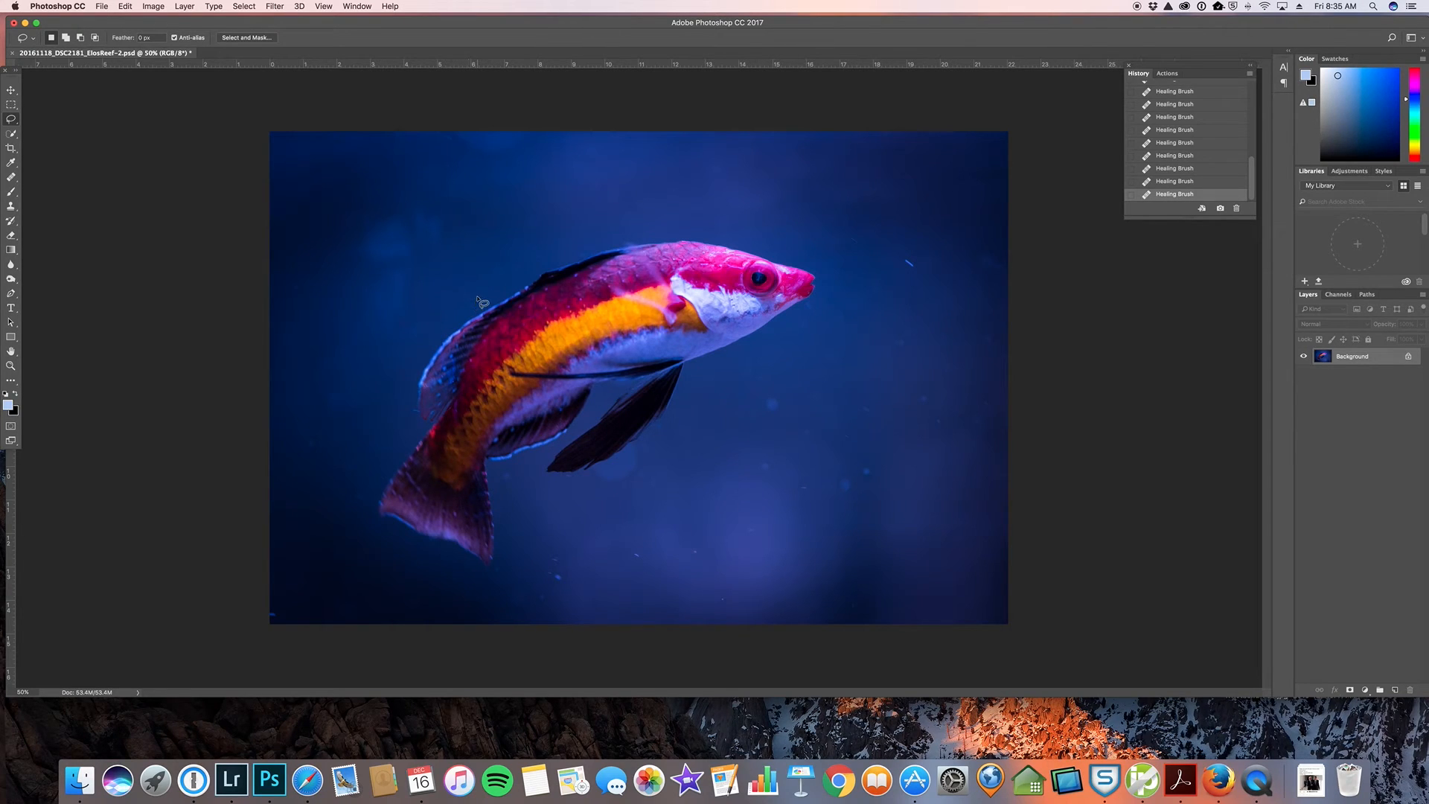
{"action": "left_click_drag", "start_coordinate": [480, 296], "coordinate": [483, 295]}
{"action": "mouse_move", "coordinate": [519, 280]}
{"action": "left_mouse_down"}
{"action": "mouse_move", "coordinate": [647, 224]}
{"action": "mouse_move", "coordinate": [758, 233]}
{"action": "mouse_move", "coordinate": [834, 272]}
{"action": "mouse_move", "coordinate": [832, 303]}
{"action": "mouse_move", "coordinate": [807, 327]}
{"action": "mouse_move", "coordinate": [640, 454]}
{"action": "mouse_move", "coordinate": [570, 492]}
{"action": "mouse_move", "coordinate": [510, 477]}
{"action": "mouse_move", "coordinate": [513, 567]}
{"action": "mouse_move", "coordinate": [497, 588]}
{"action": "mouse_move", "coordinate": [384, 547]}
{"action": "mouse_move", "coordinate": [359, 497]}
{"action": "mouse_move", "coordinate": [413, 356]}
{"action": "mouse_move", "coordinate": [488, 288]}
{"action": "left_mouse_up"}
{"action": "double_click", "coordinate": [248, 8]}
{"action": "left_click", "coordinate": [249, 8]}
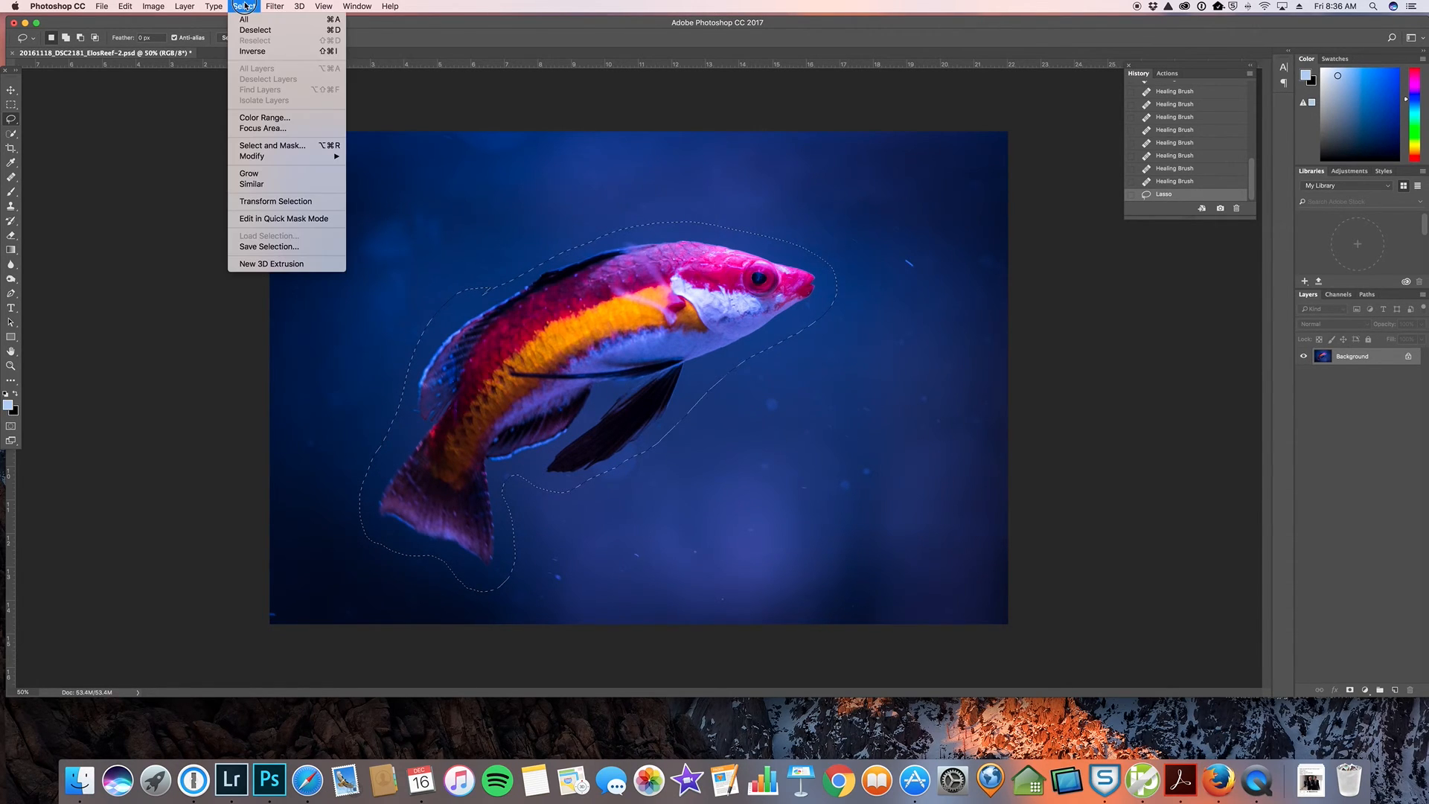
{"action": "left_click", "coordinate": [256, 52]}
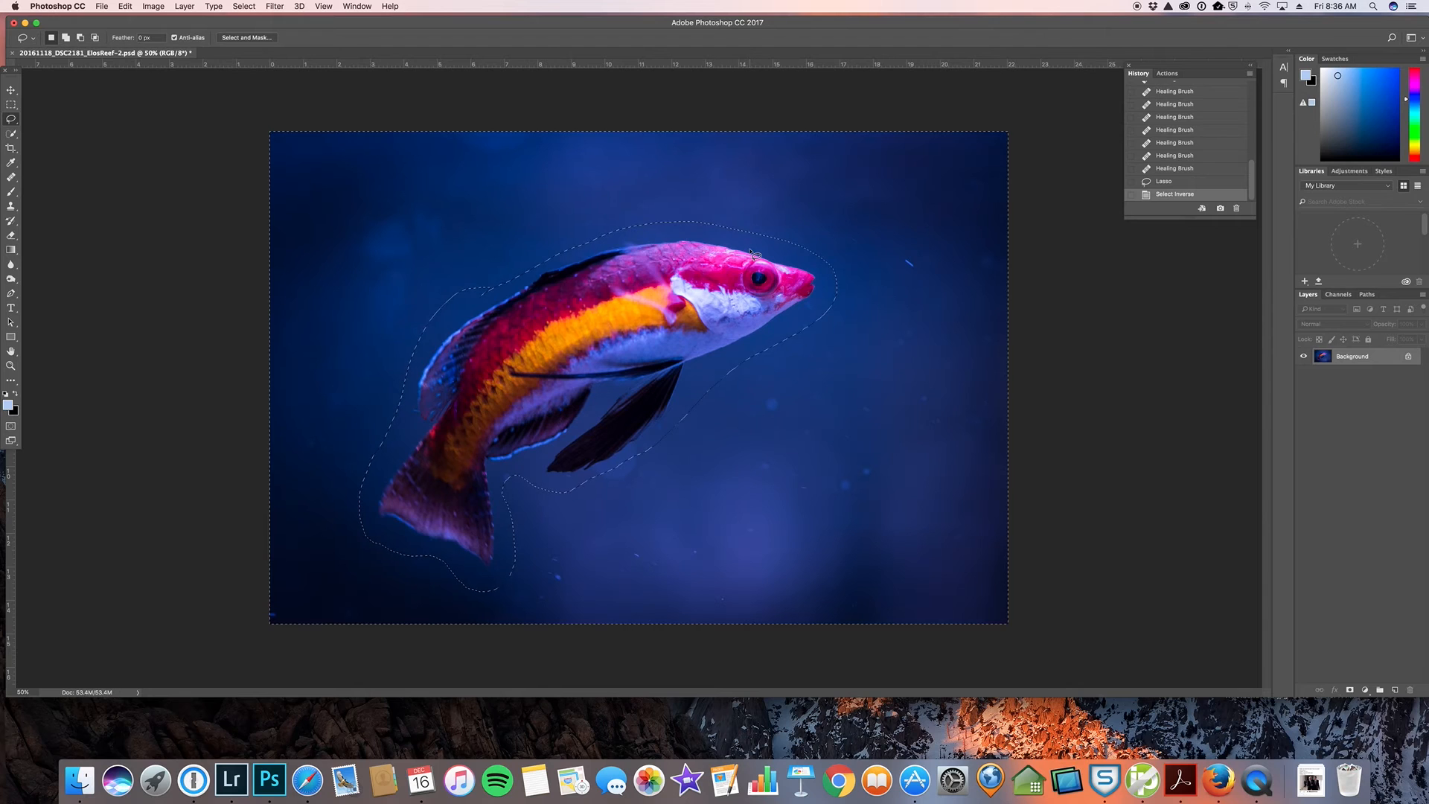
- Feather the background selection by 25 pixels and hide the selection outline
{"action": "left_click", "coordinate": [250, 7]}
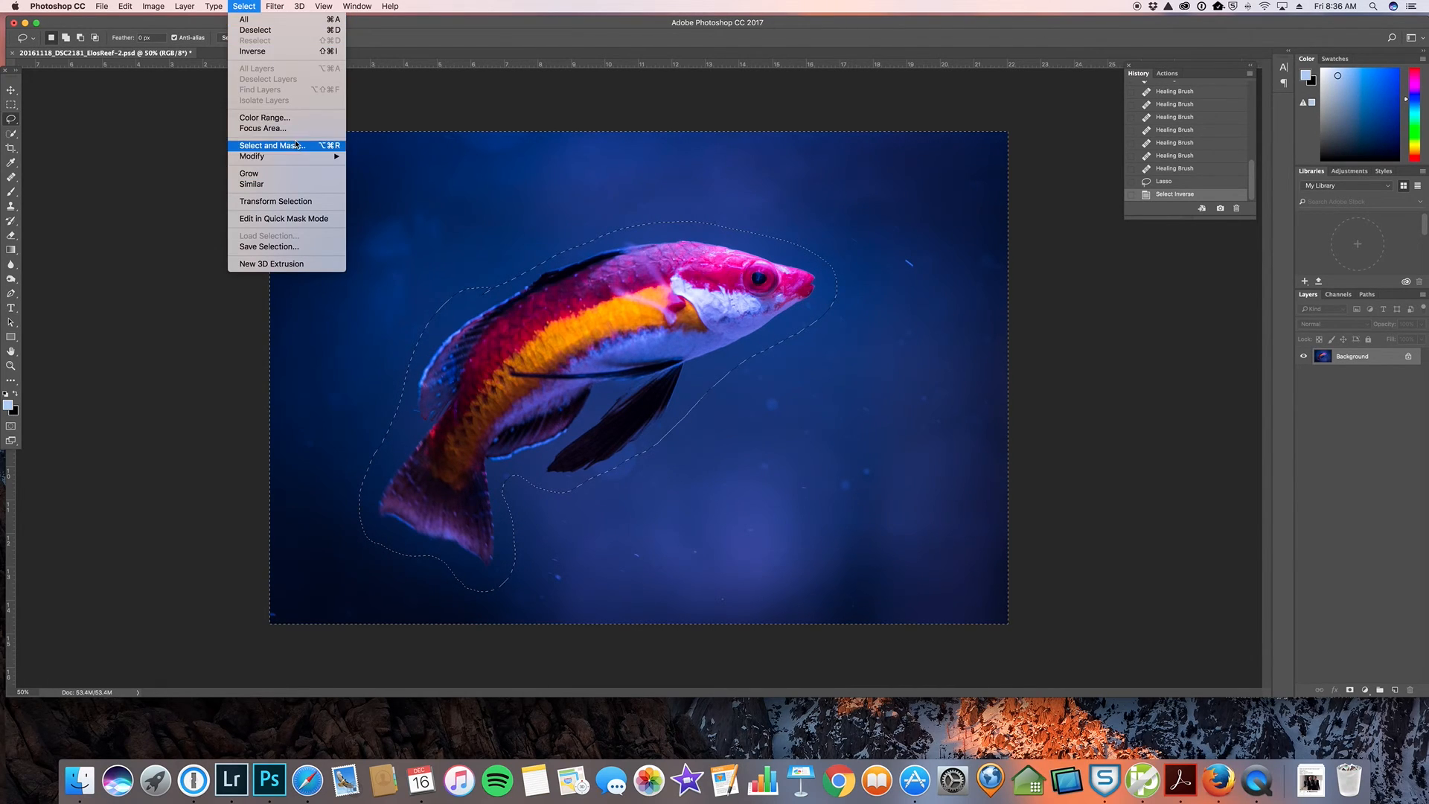
{"action": "mouse_move", "coordinate": [289, 158]}
{"action": "left_click", "coordinate": [372, 199]}
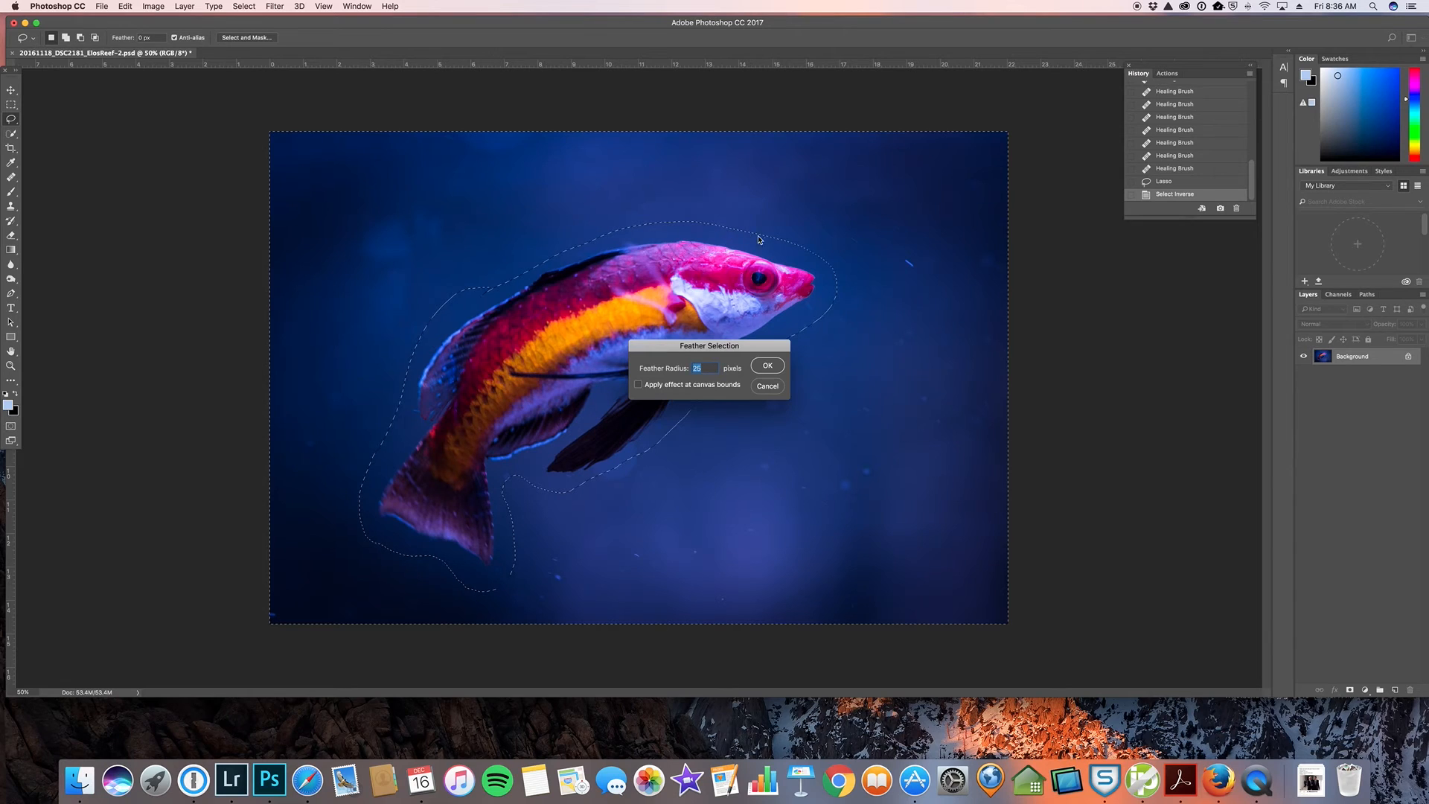
{"action": "left_click", "coordinate": [767, 367]}
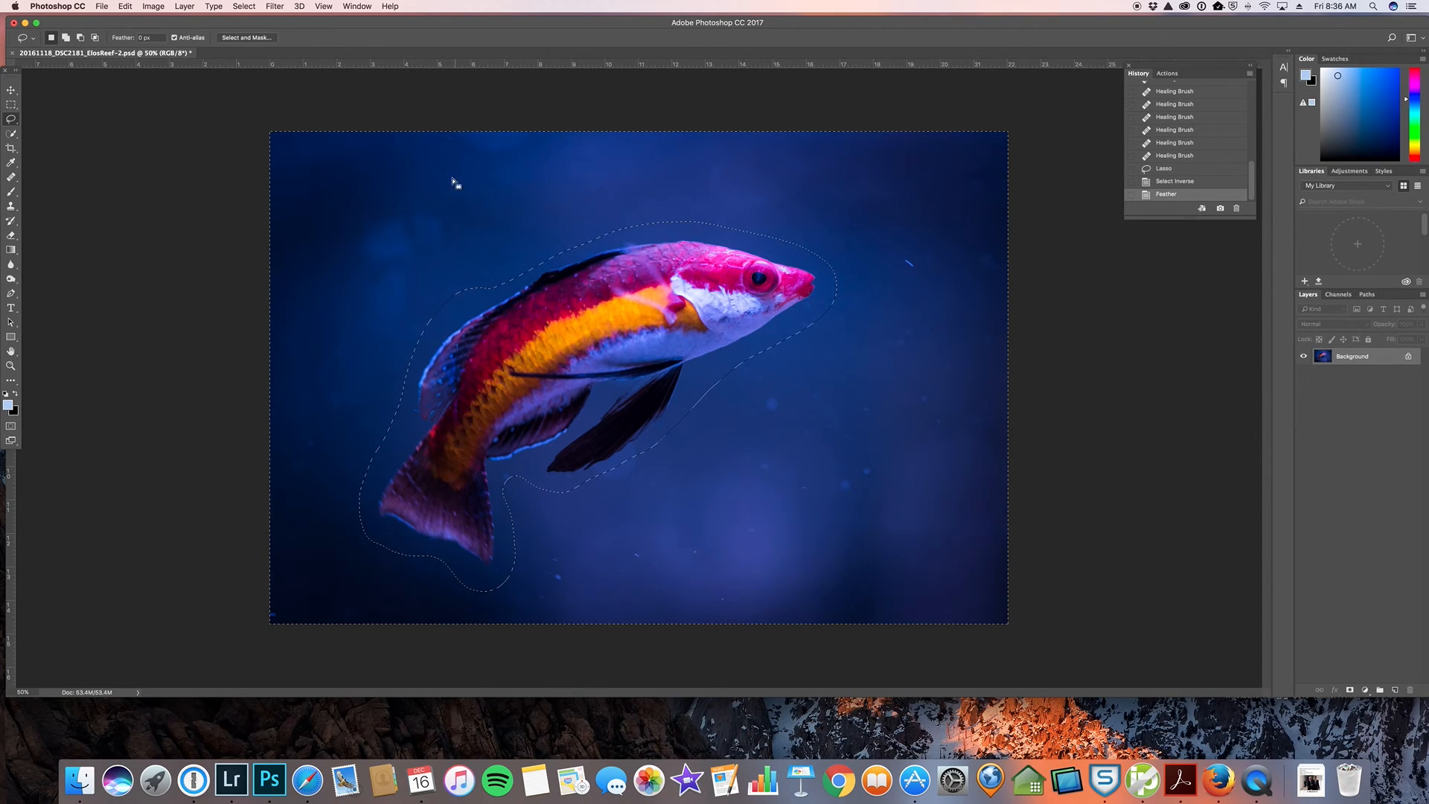
{"action": "left_click", "coordinate": [245, 6]}
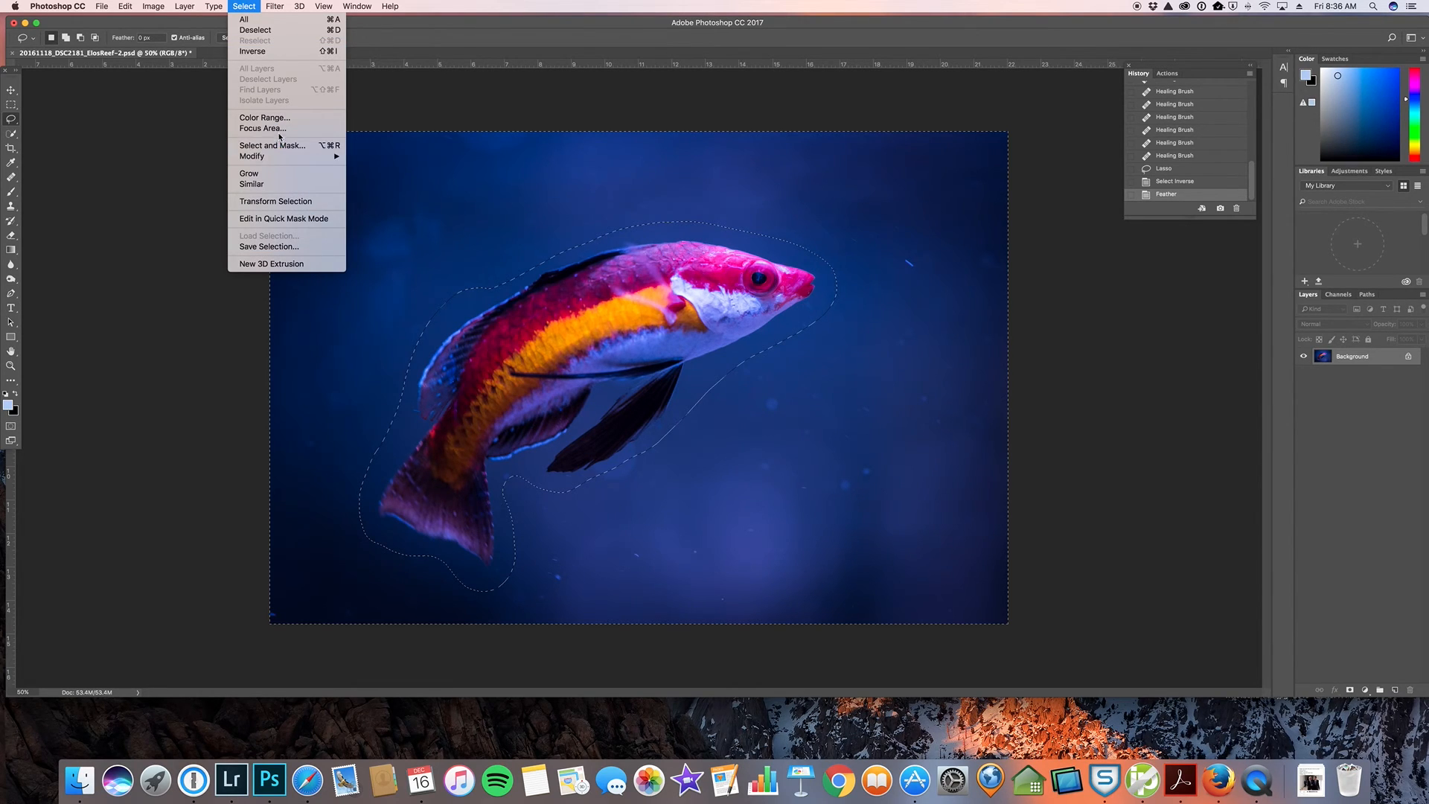
{"action": "left_click", "coordinate": [247, 6]}
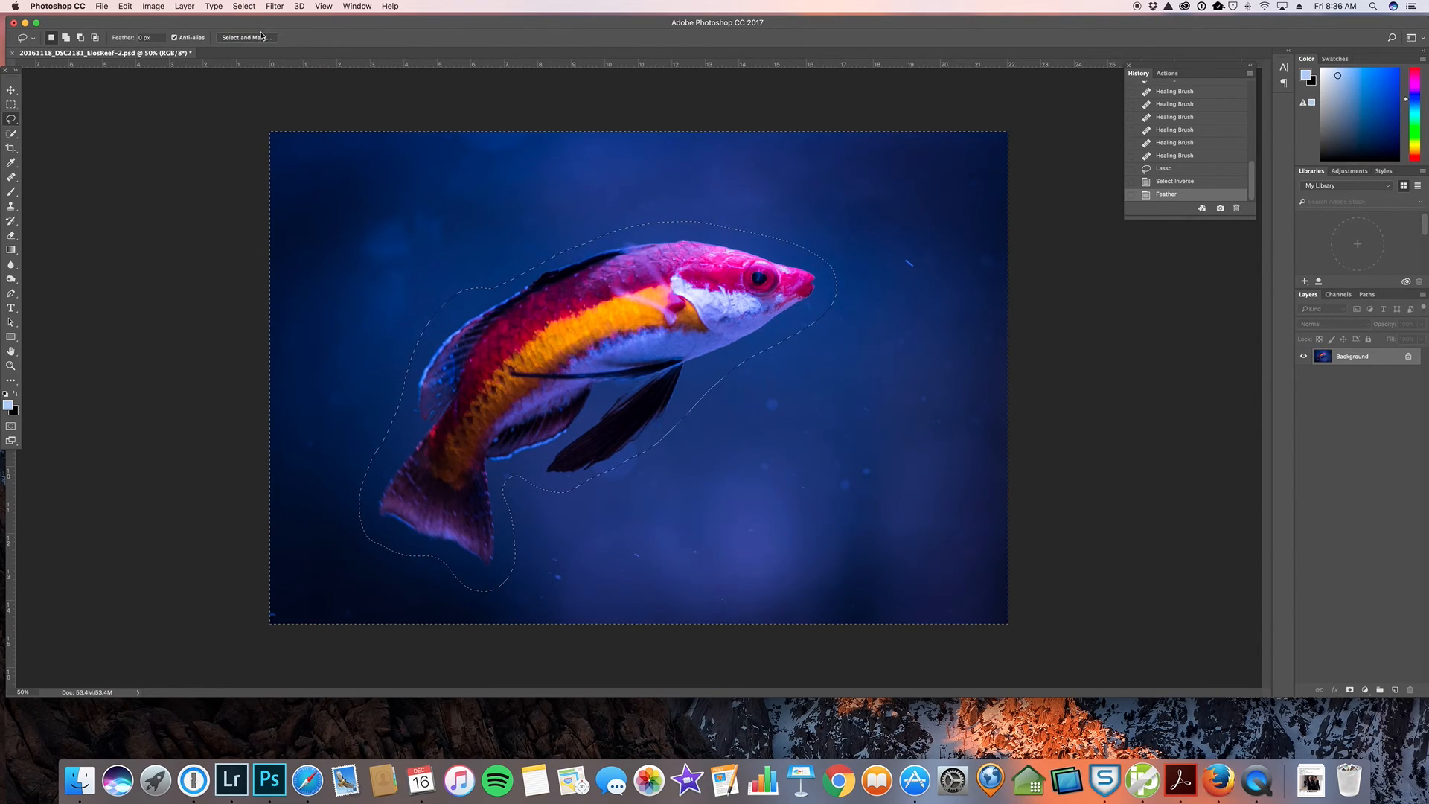
{"action": "key", "text": "super+h"}
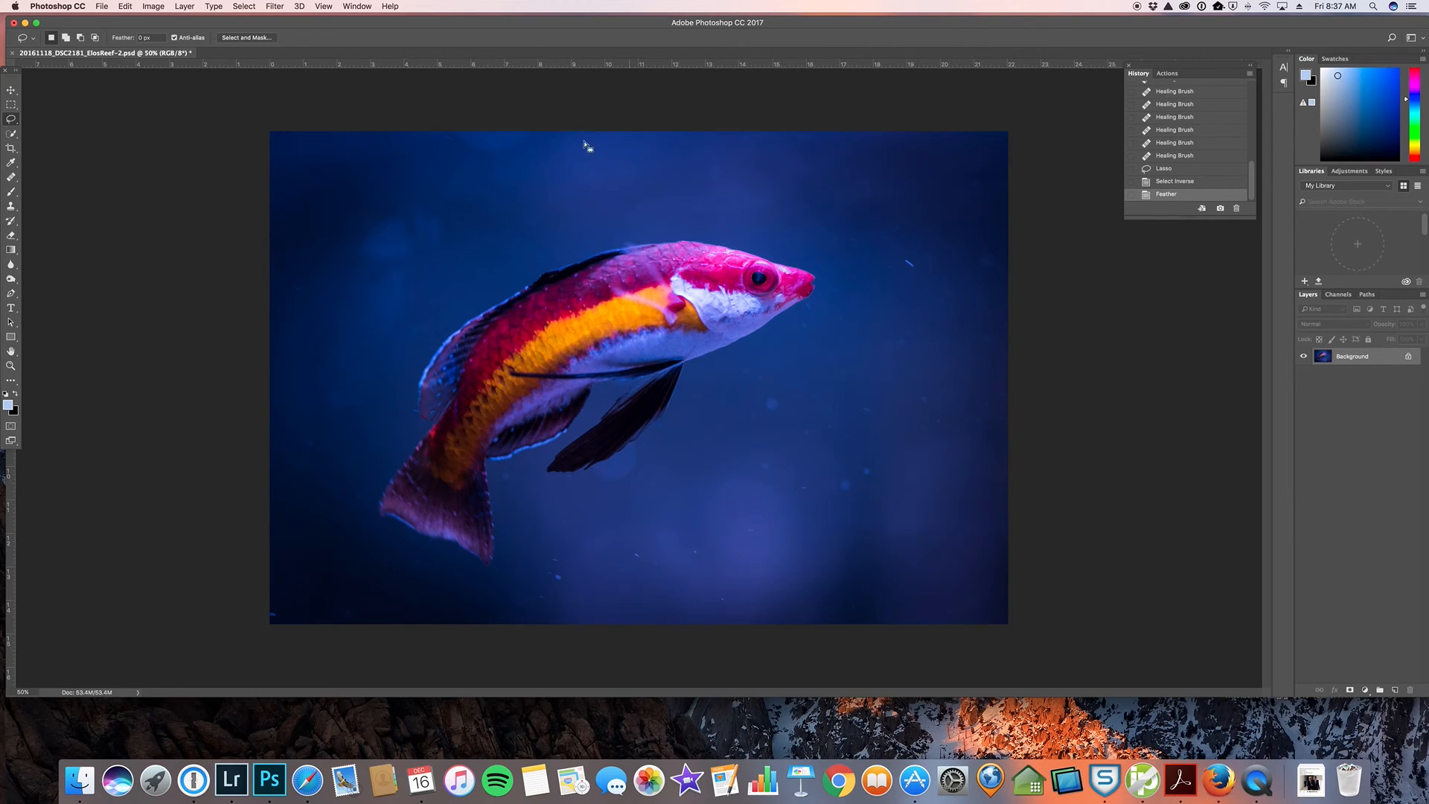
- Apply a Gaussian Blur with a 23.3-pixel radius to the selected background, previewing weaker and stronger radii before settling on it
{"action": "left_click", "coordinate": [276, 6]}
{"action": "mouse_move", "coordinate": [327, 140]}
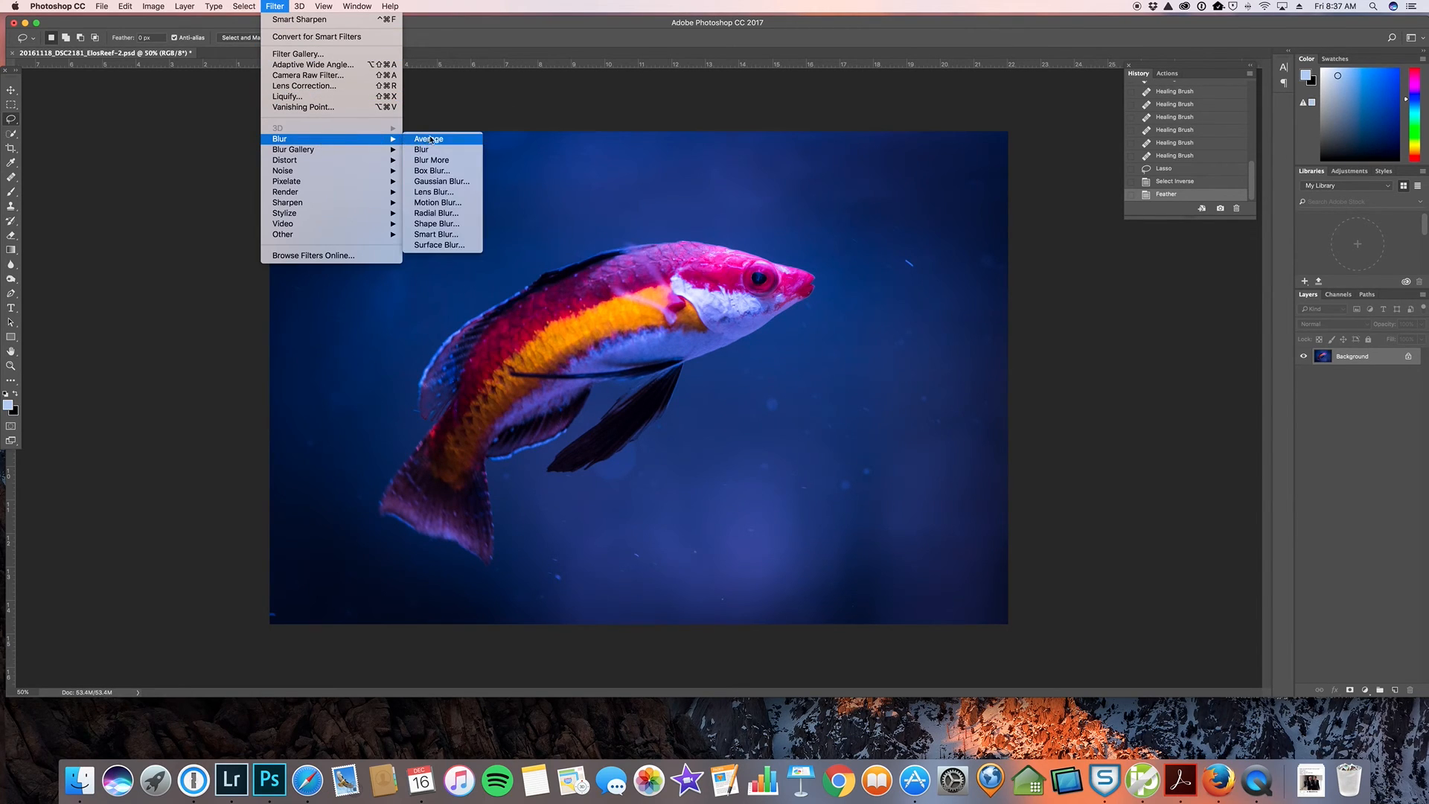
{"action": "left_click", "coordinate": [443, 181]}
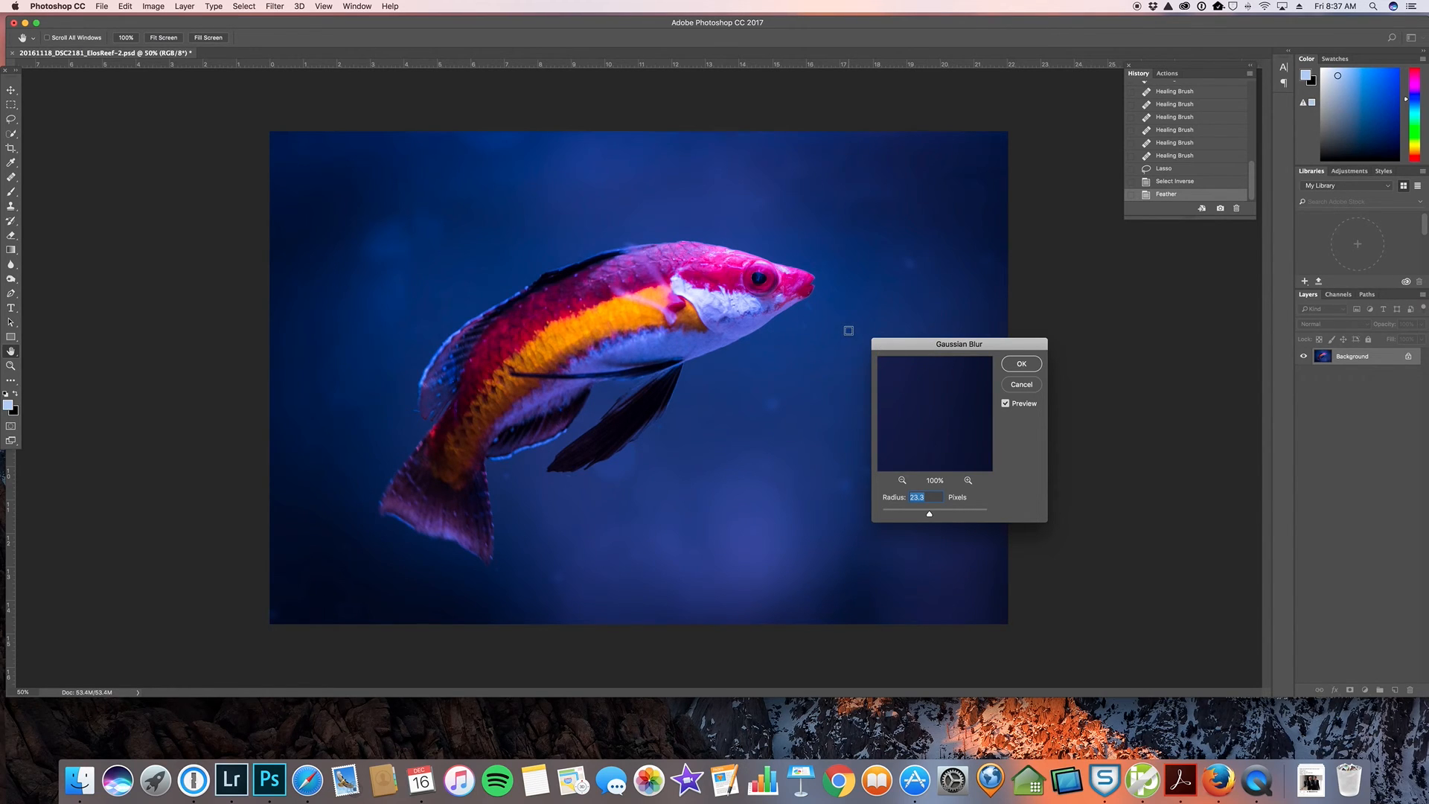
{"action": "left_click_drag", "start_coordinate": [918, 344], "coordinate": [1054, 294]}
{"action": "left_click_drag", "start_coordinate": [1065, 464], "coordinate": [1003, 471]}
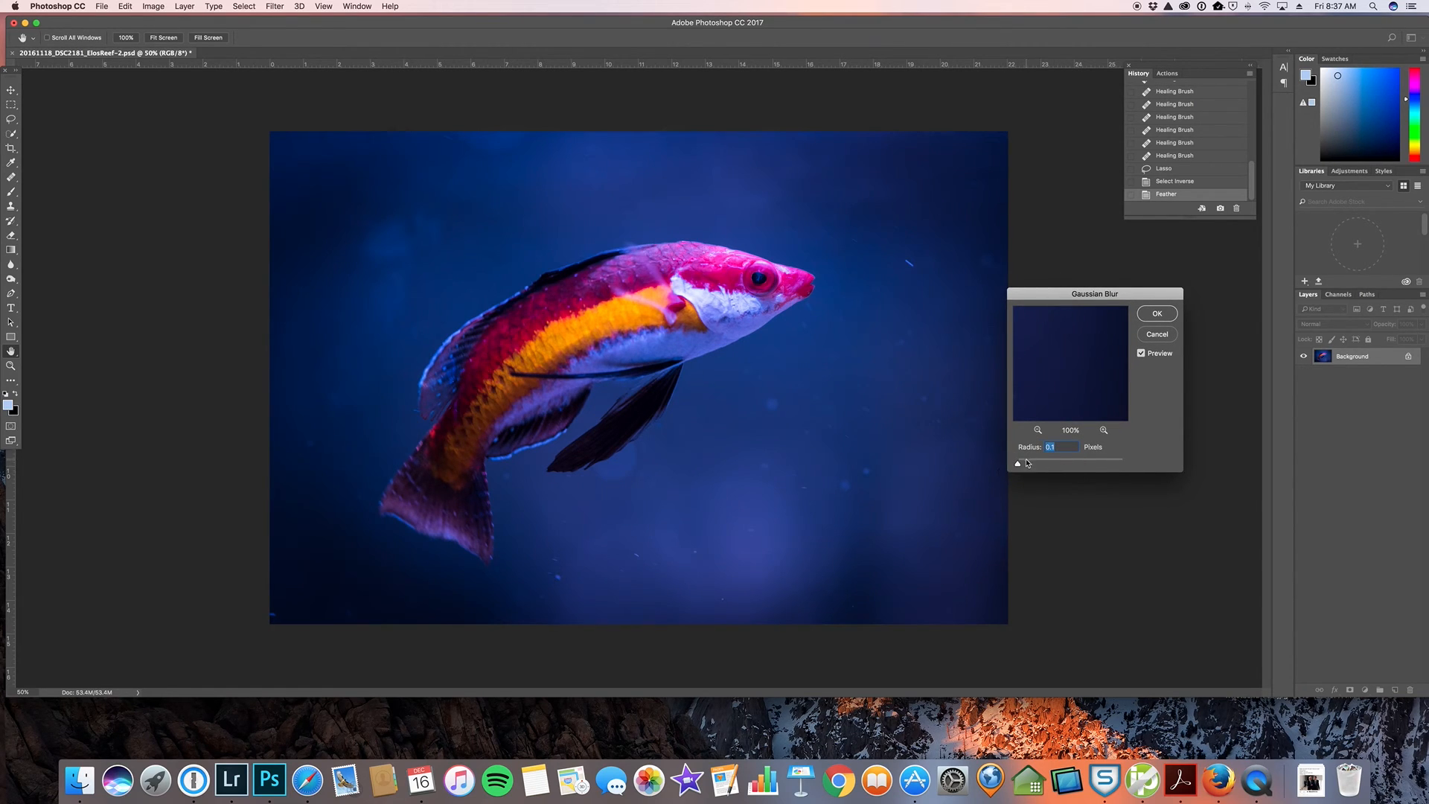
{"action": "left_click_drag", "start_coordinate": [1018, 466], "coordinate": [1070, 463]}
{"action": "left_click_drag", "start_coordinate": [1068, 466], "coordinate": [1125, 466]}
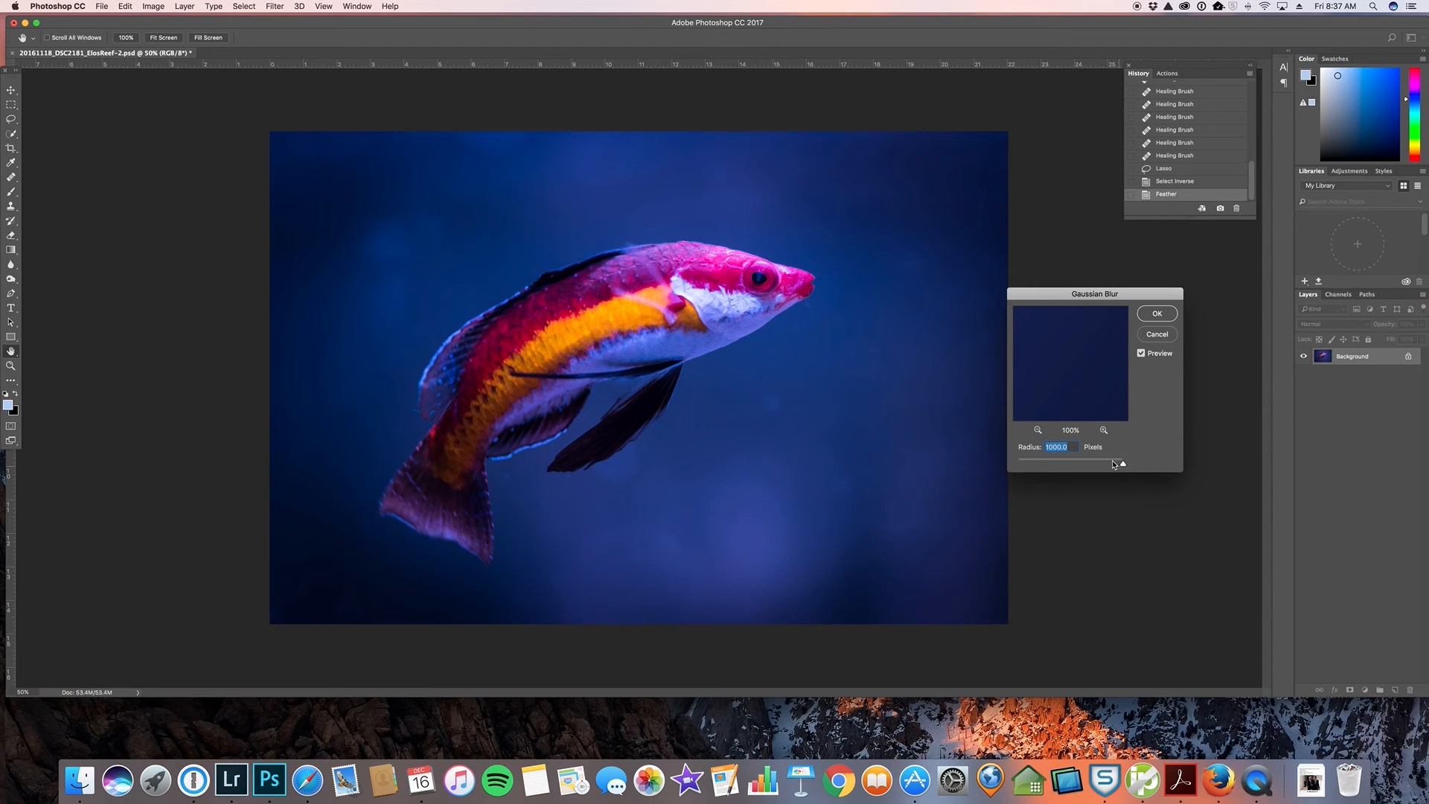
{"action": "left_click", "coordinate": [1096, 463]}
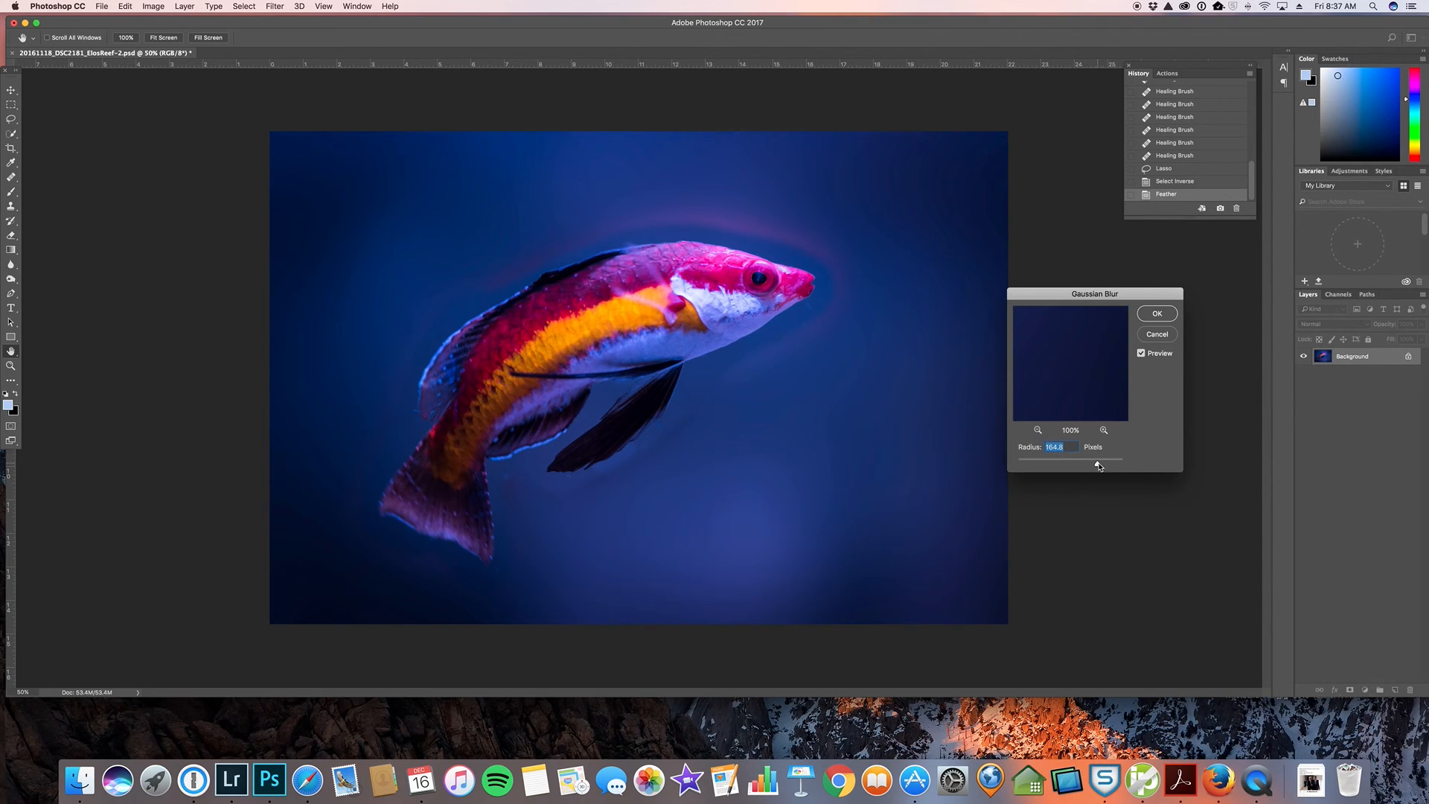
{"action": "left_click_drag", "start_coordinate": [1097, 466], "coordinate": [1063, 466]}
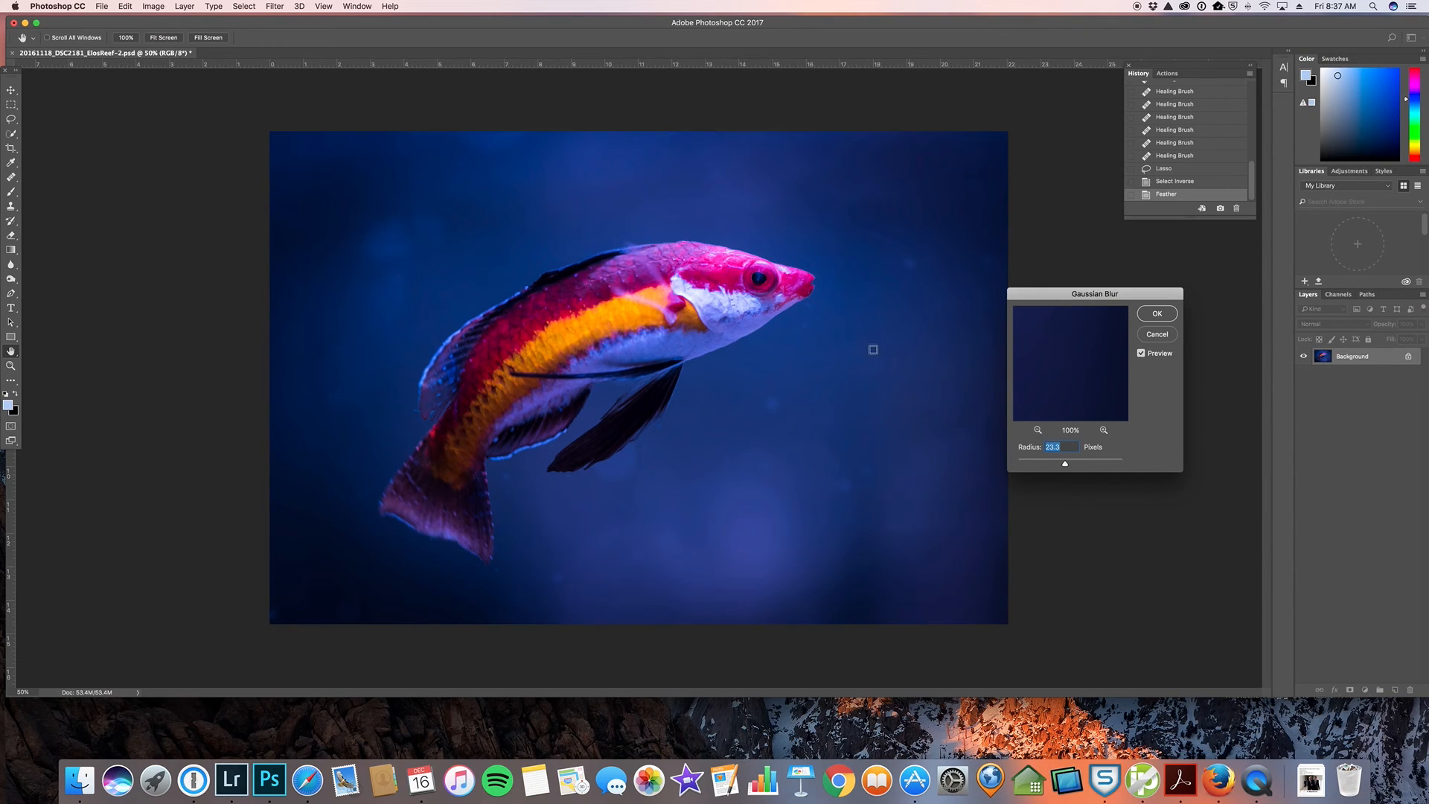
{"action": "left_click", "coordinate": [1155, 315]}
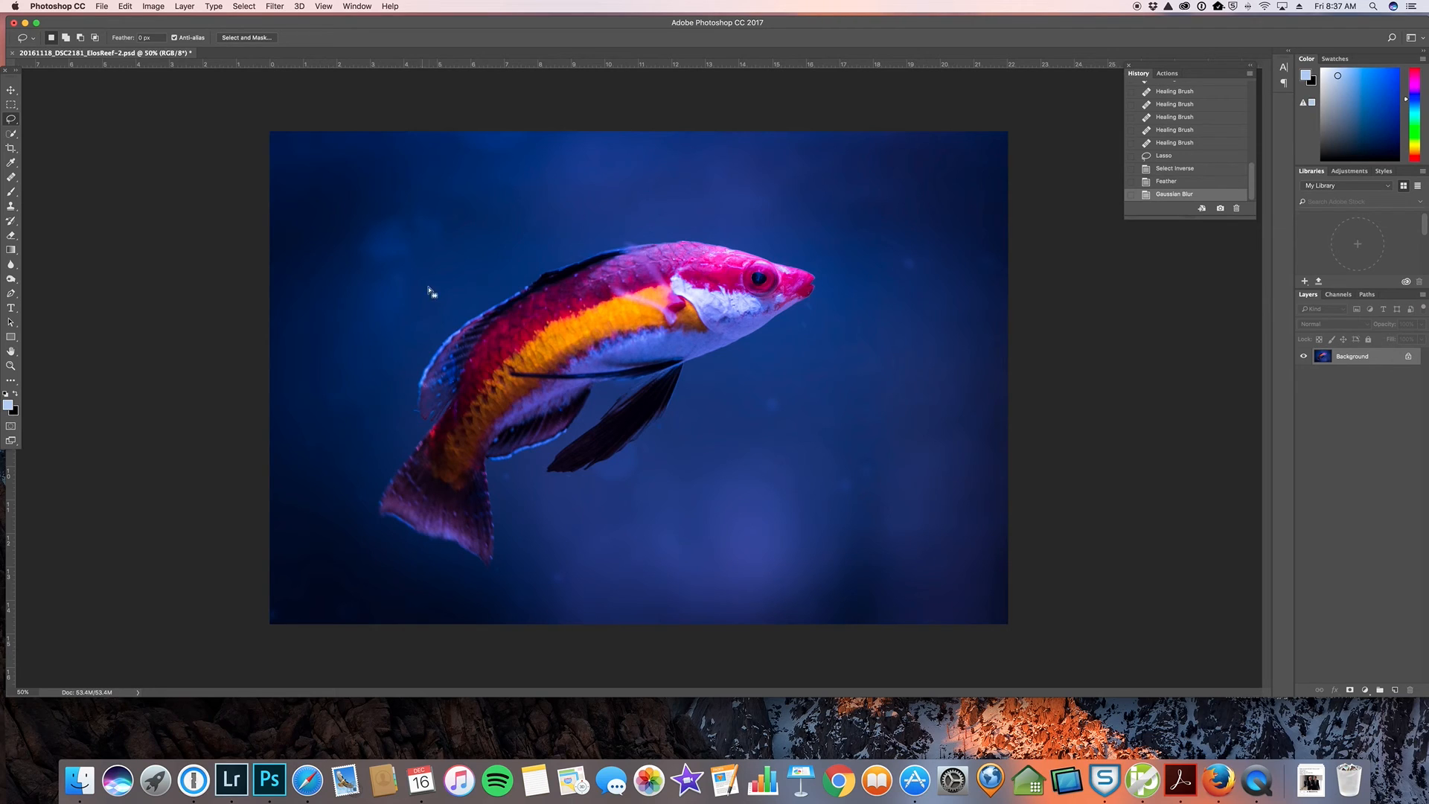
- Heal the background just below the wrasse's mouth with the Healing Brush, and clear the background selection
{"action": "left_click", "coordinate": [10, 178]}
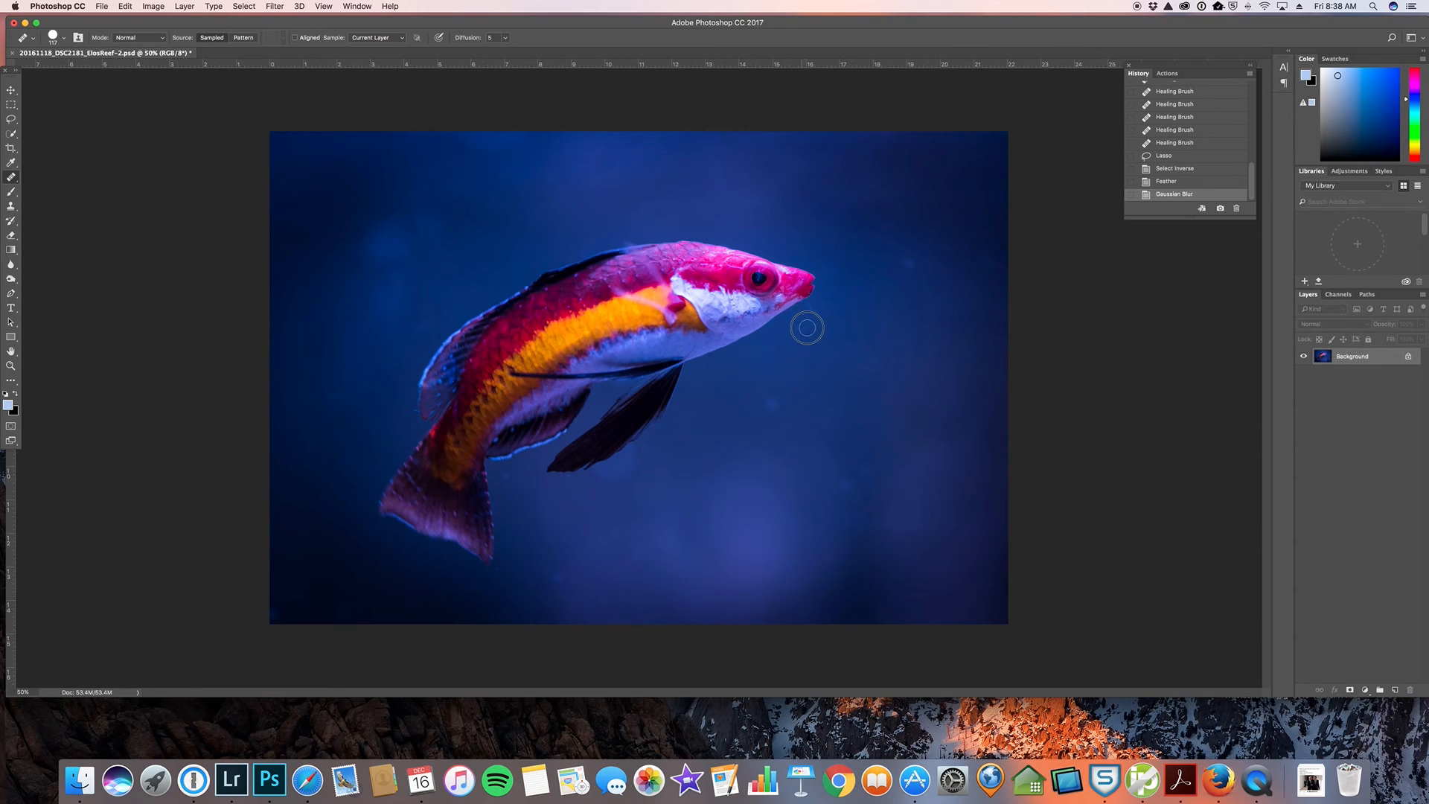
{"action": "left_click", "coordinate": [816, 311]}
{"action": "left_click", "coordinate": [817, 314]}
{"action": "left_click", "coordinate": [814, 306]}
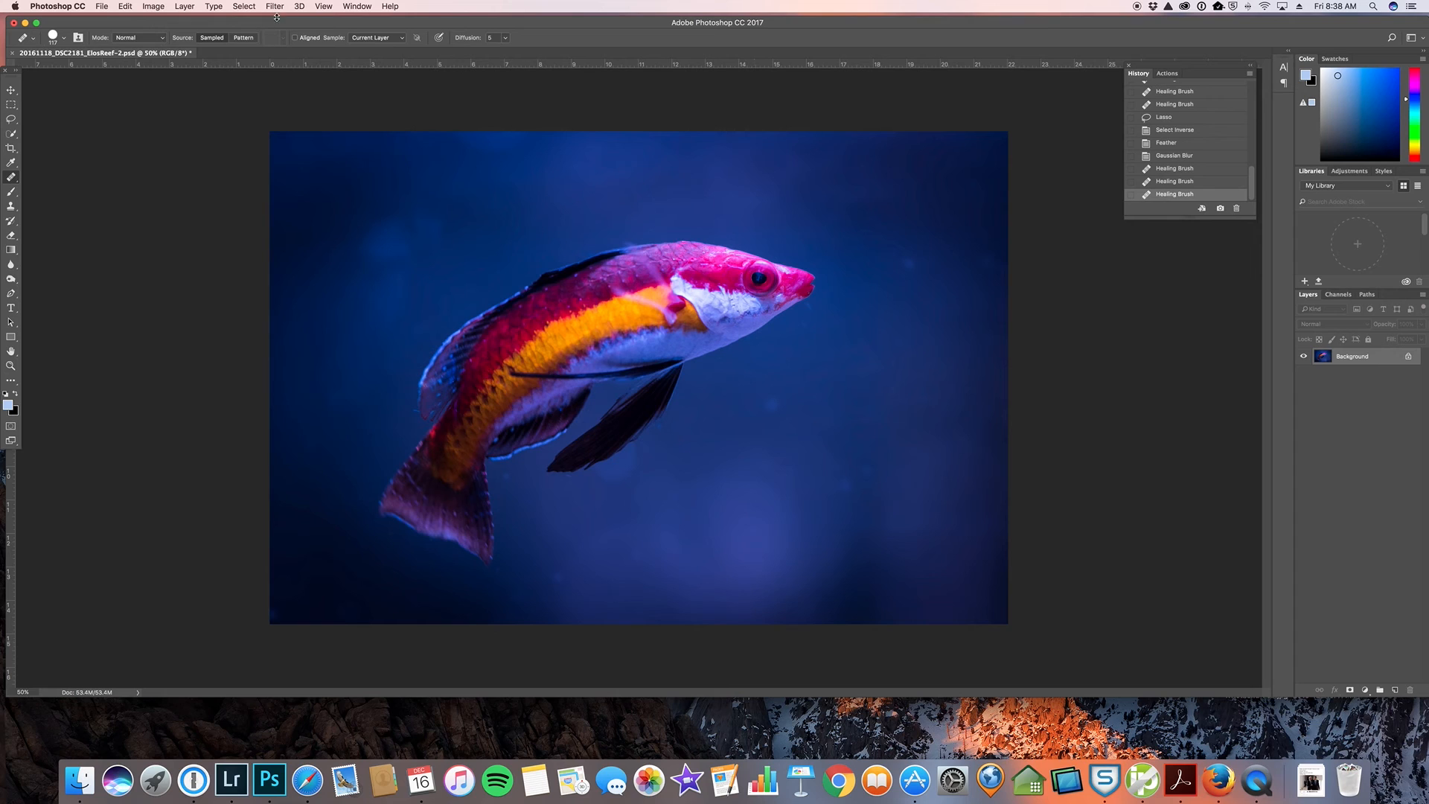
{"action": "key", "text": "super+h"}
{"action": "key", "text": "super+d"}
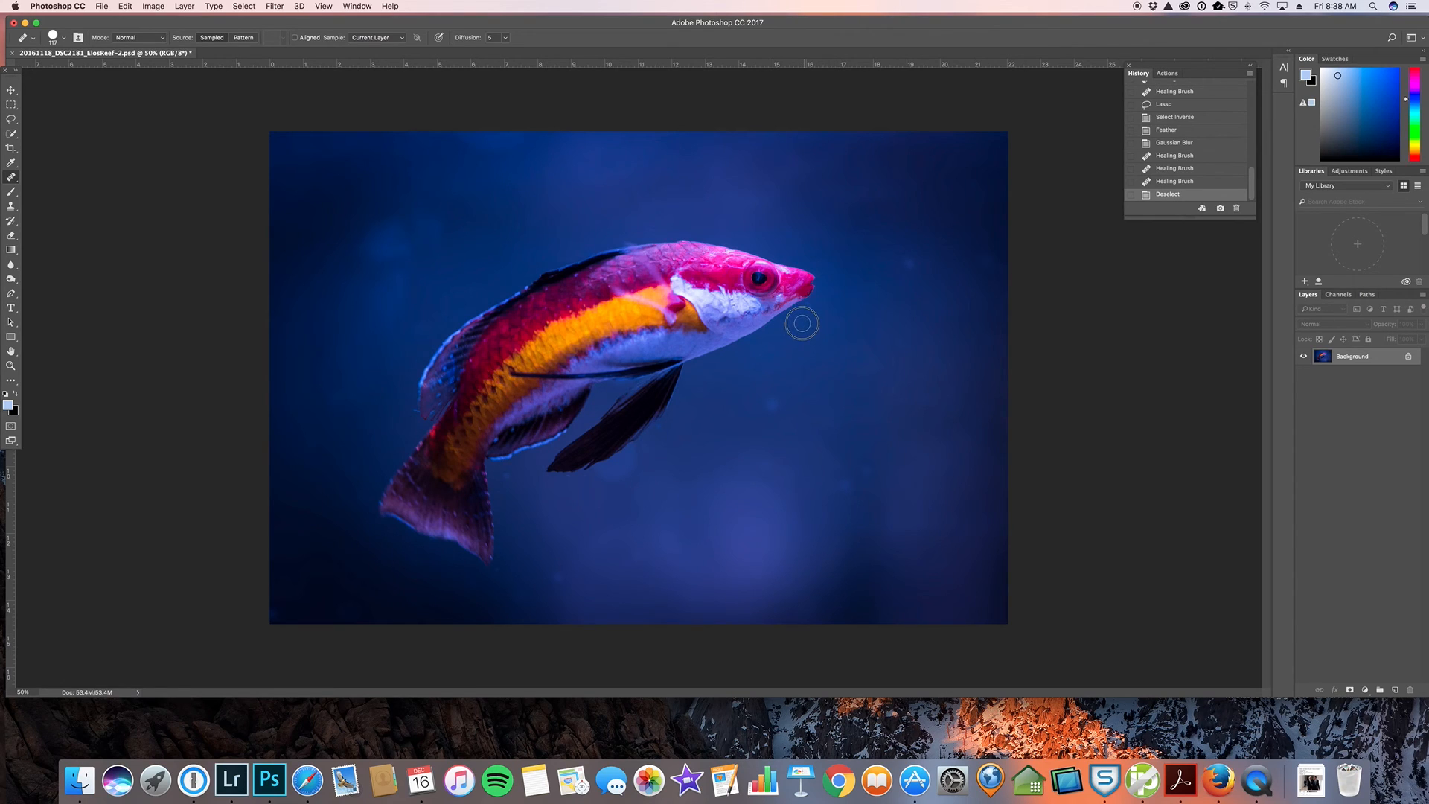
{"action": "left_click_drag", "start_coordinate": [808, 334], "coordinate": [822, 332]}
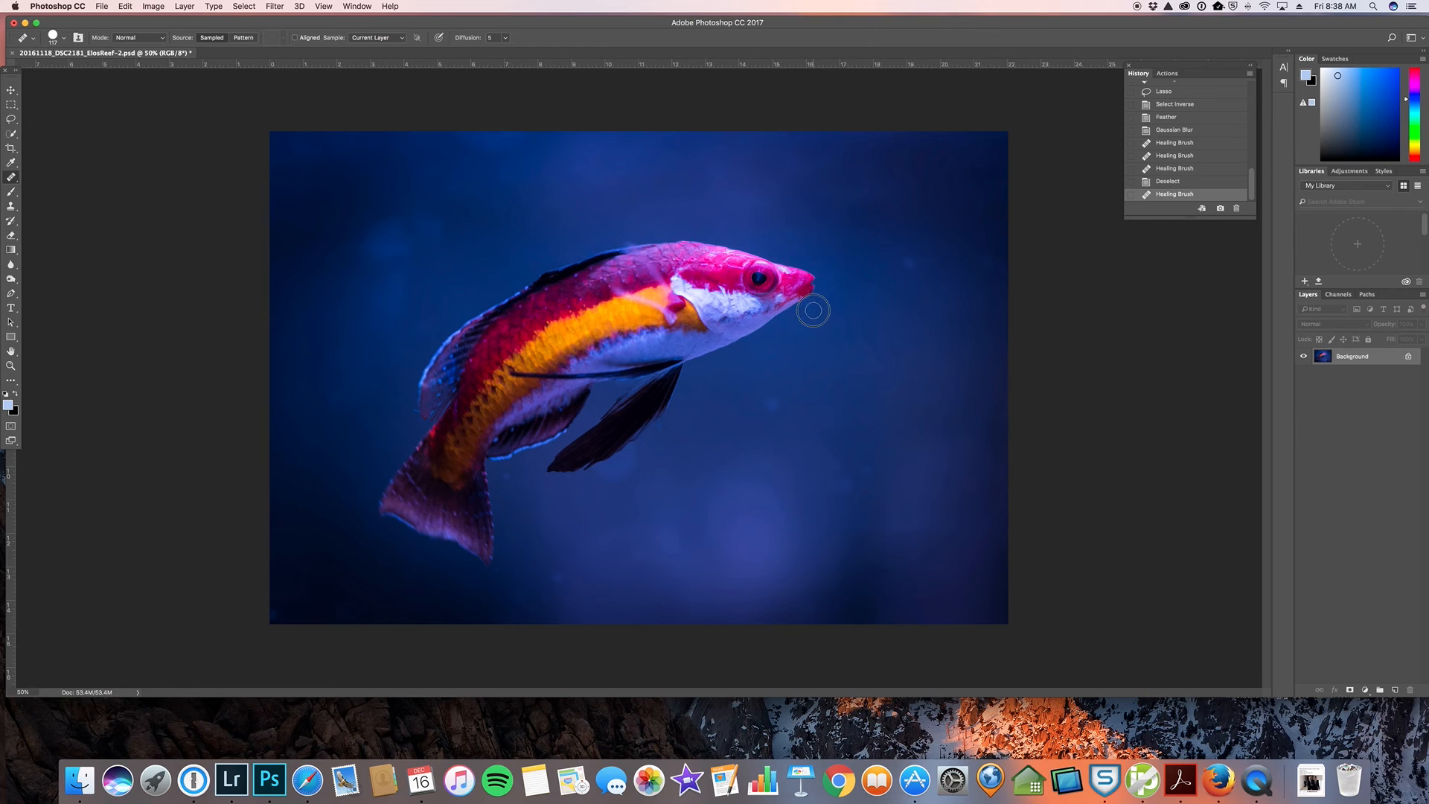
{"action": "left_click_drag", "start_coordinate": [808, 311], "coordinate": [805, 334]}
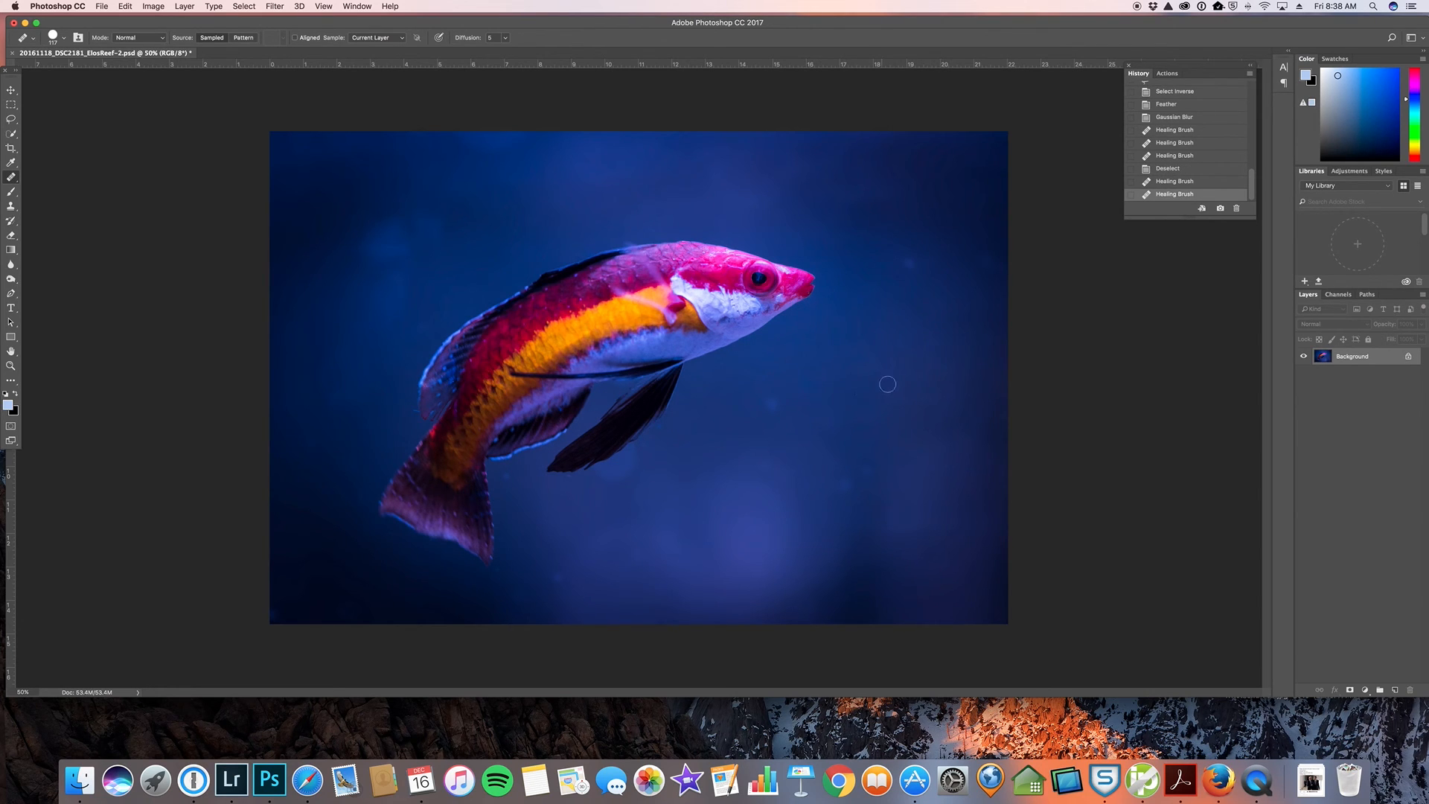
- Heal the blurred spots left in the water in front of and below the wrasse and beside its tail, using newly sampled source areas
{"action": "left_click", "coordinate": [877, 273], "text": "alt"}
{"action": "left_click_drag", "start_coordinate": [906, 262], "coordinate": [911, 265]}
{"action": "left_click", "coordinate": [757, 409], "text": "alt"}
{"action": "left_click_drag", "start_coordinate": [779, 404], "coordinate": [770, 403]}
{"action": "left_click_drag", "start_coordinate": [746, 522], "coordinate": [812, 515]}
{"action": "left_click_drag", "start_coordinate": [510, 477], "coordinate": [509, 480]}
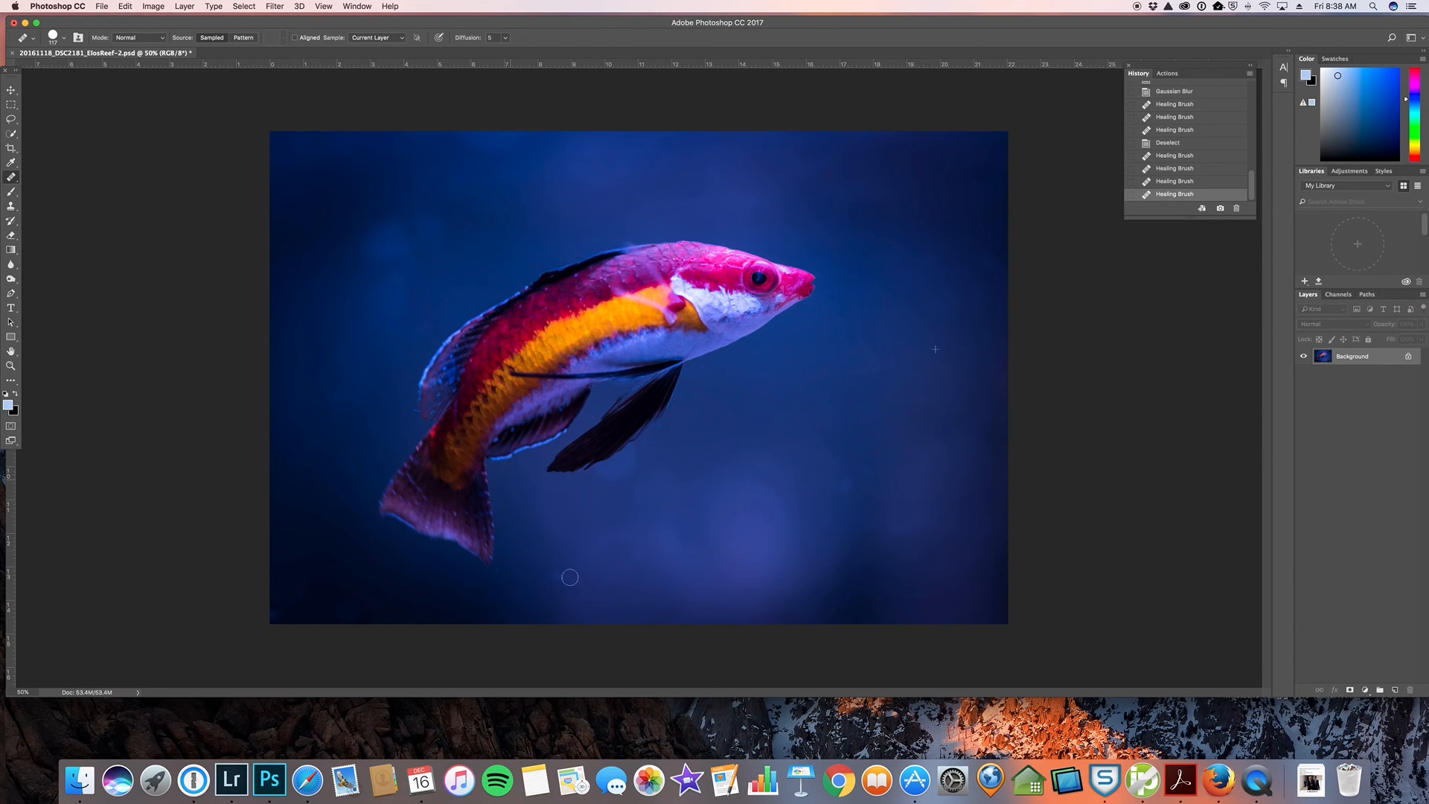